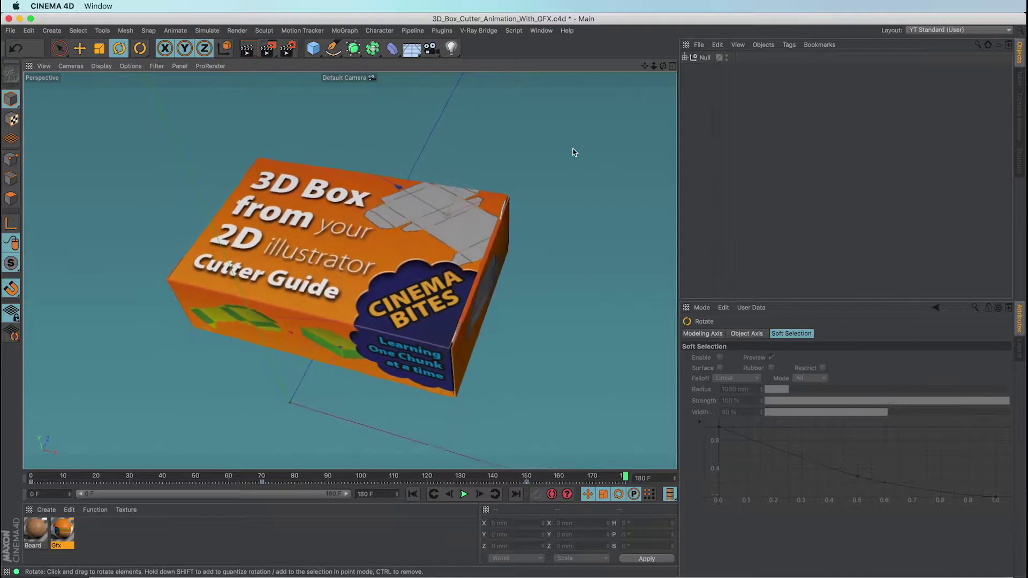
Step: Render the finished box-folding animation to the Picture Viewer and play it back
{"action": "key", "text": "shift+r"}
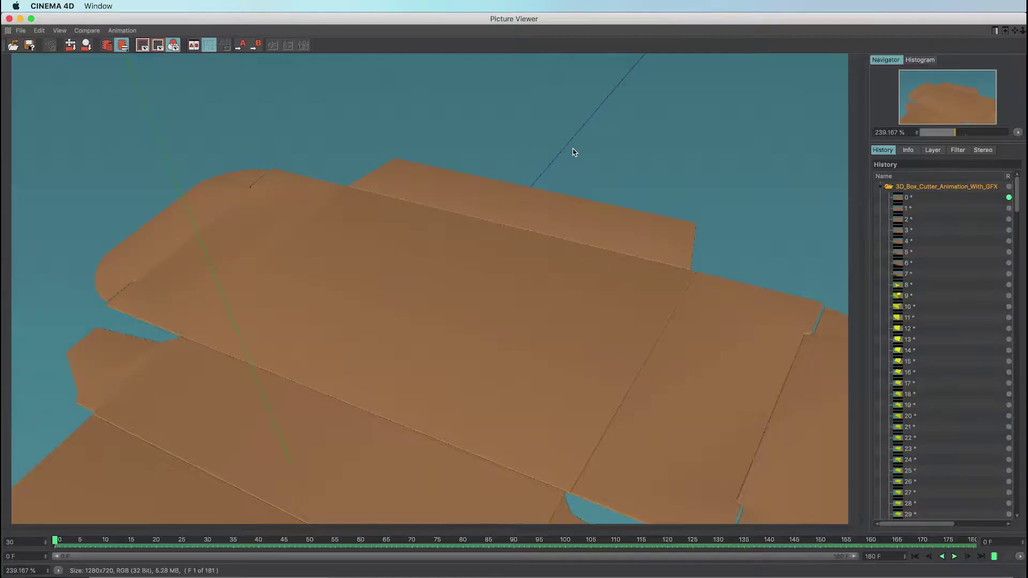
{"action": "key", "text": "space"}
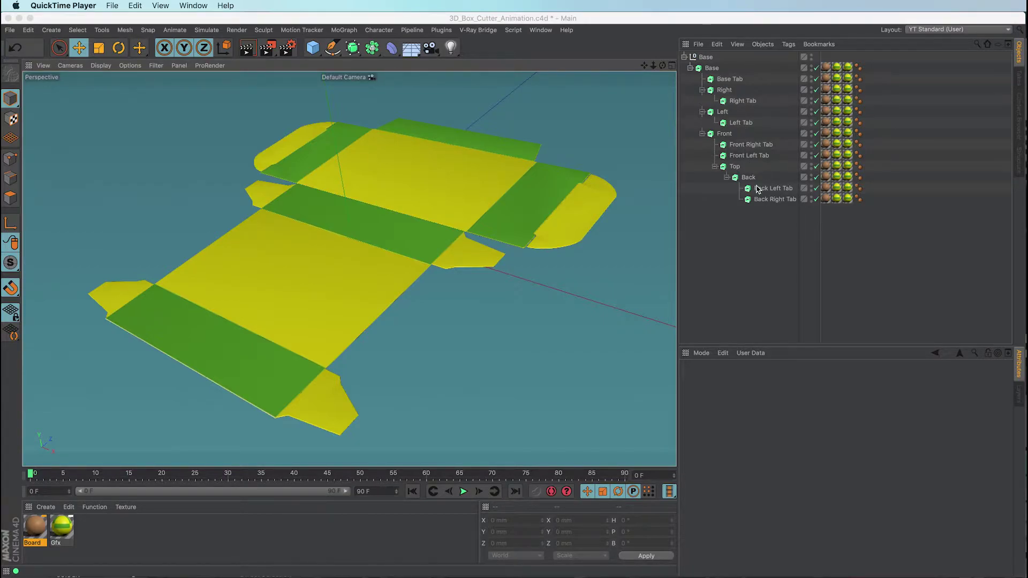
Step: Reveal the hidden spline layer in the object hierarchy and hide it again
{"action": "left_click", "coordinate": [1020, 397]}
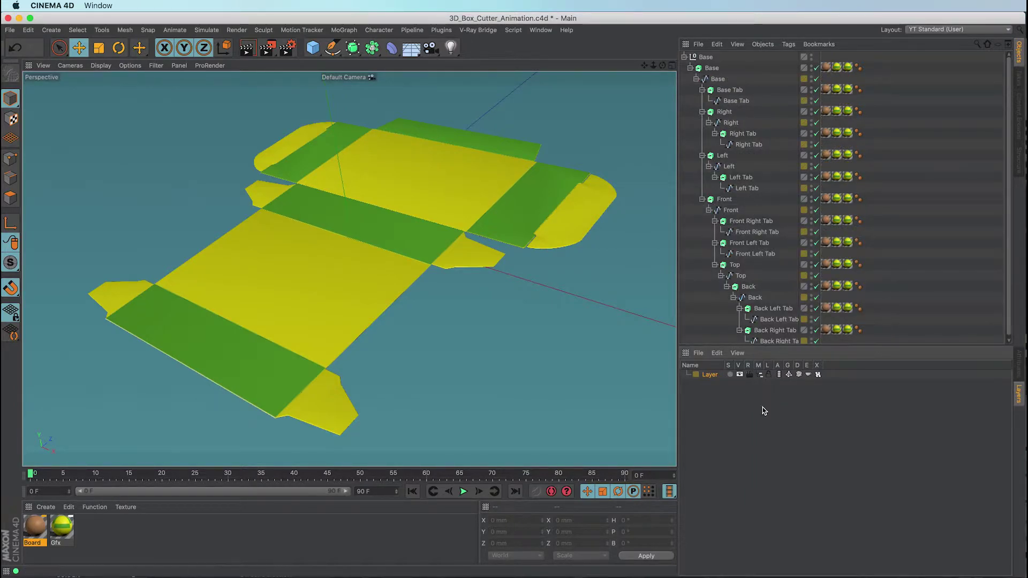
{"action": "left_click", "coordinate": [760, 375]}
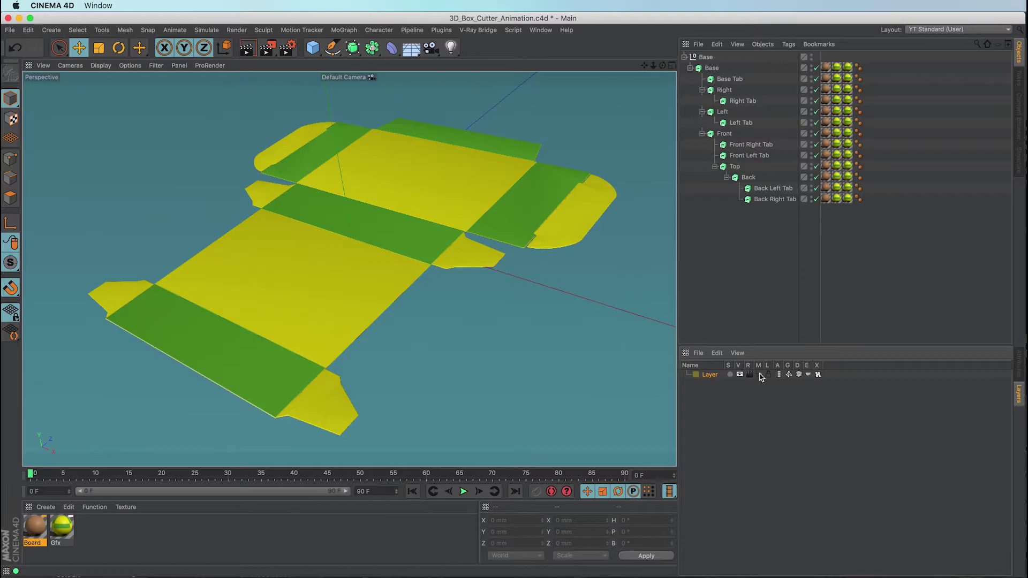
{"action": "left_click", "coordinate": [1019, 365]}
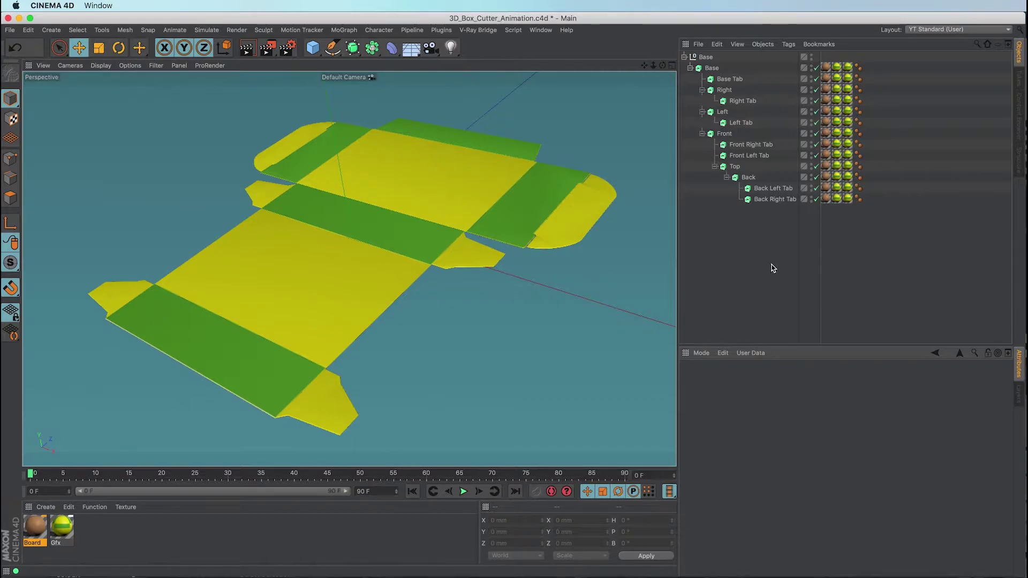
Step: Add a Pose Morph tag to the top-level Base null and enable Hierarchy and Rotation mixing
{"action": "left_click", "coordinate": [706, 57]}
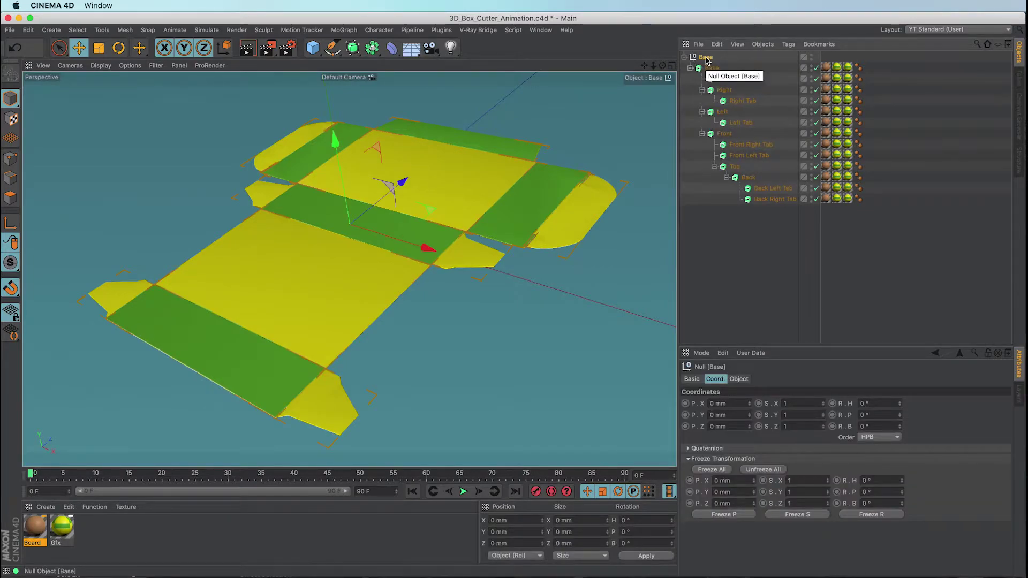
{"action": "right_click", "coordinate": [706, 60]}
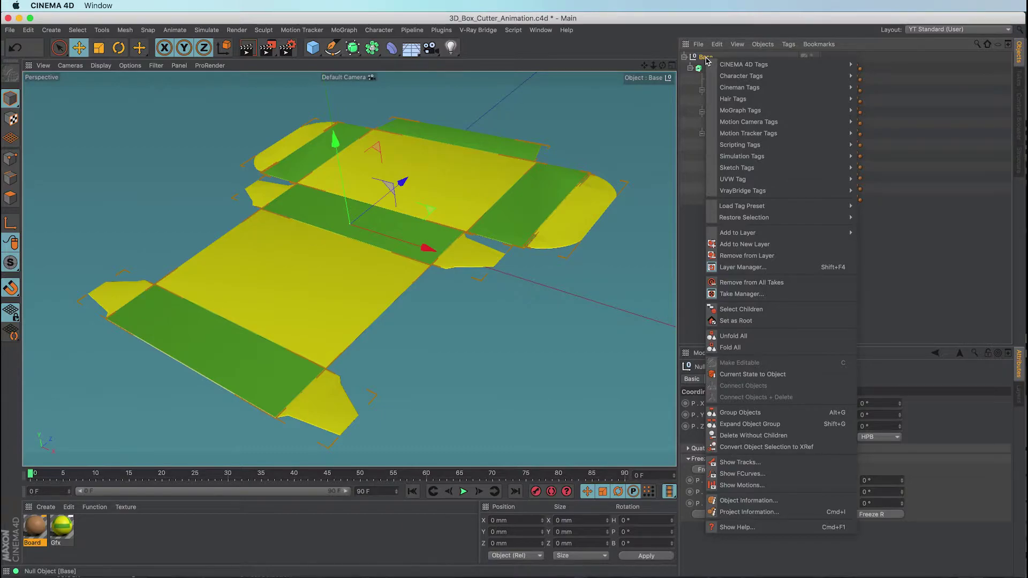
{"action": "mouse_move", "coordinate": [738, 81]}
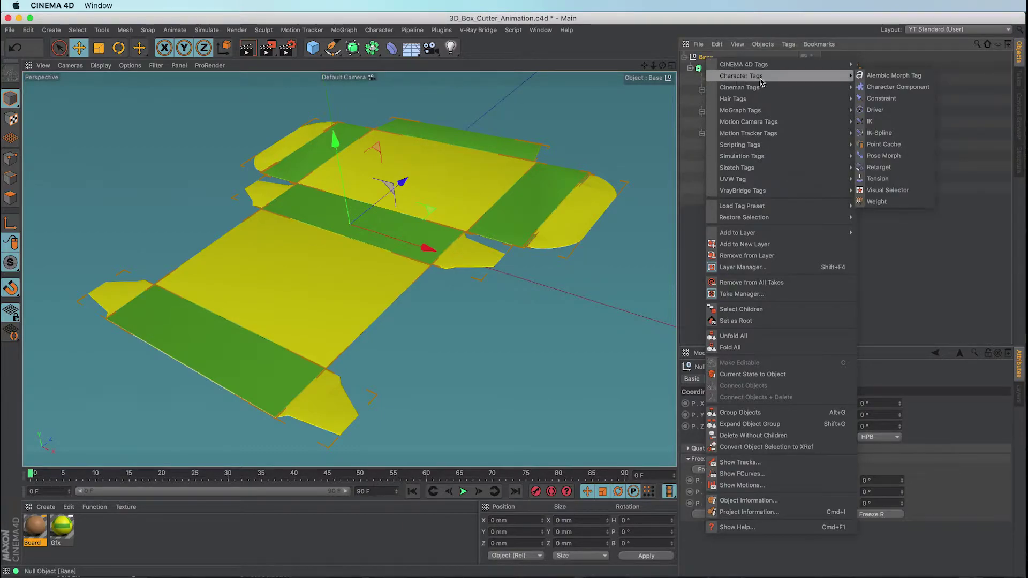
{"action": "left_click", "coordinate": [891, 160]}
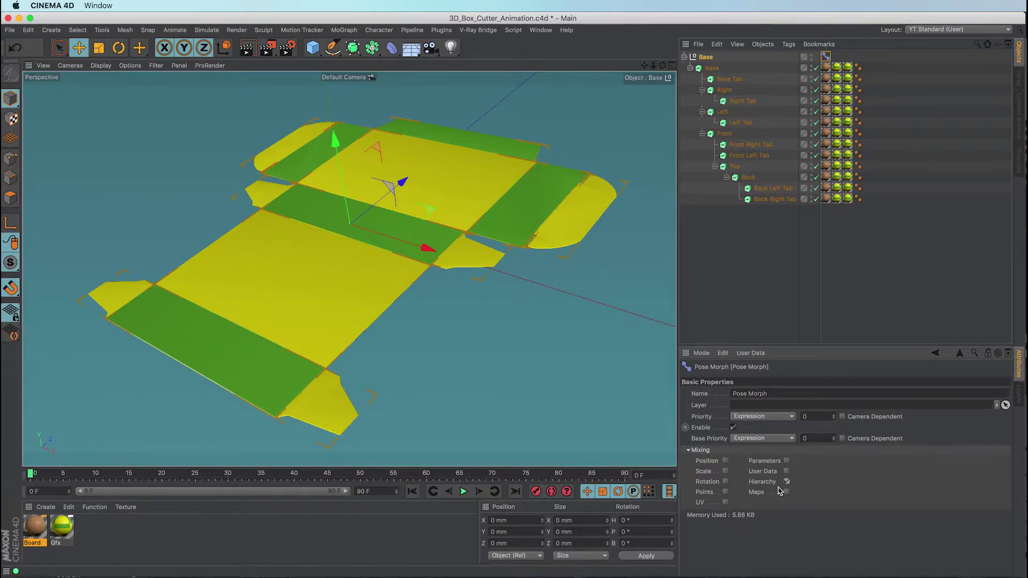
{"action": "left_click", "coordinate": [725, 482]}
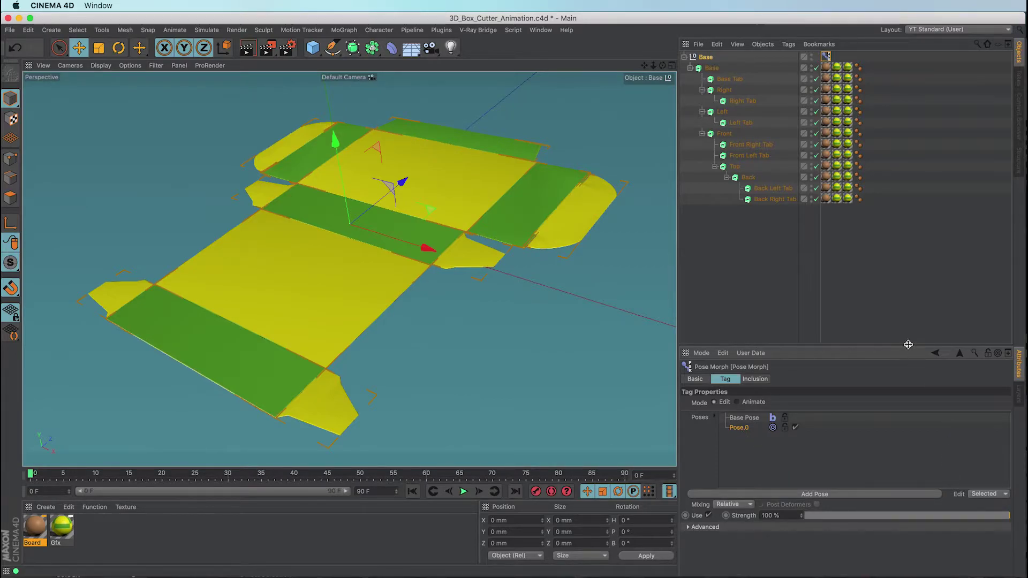
Step: Rename the tag's first pose, Pose.0, as Back Right Tab, reusing the matching object's name
{"action": "mouse_move", "coordinate": [906, 345]}
{"action": "left_mouse_down"}
{"action": "mouse_move", "coordinate": [902, 323]}
{"action": "mouse_move", "coordinate": [900, 334]}
{"action": "left_mouse_up"}
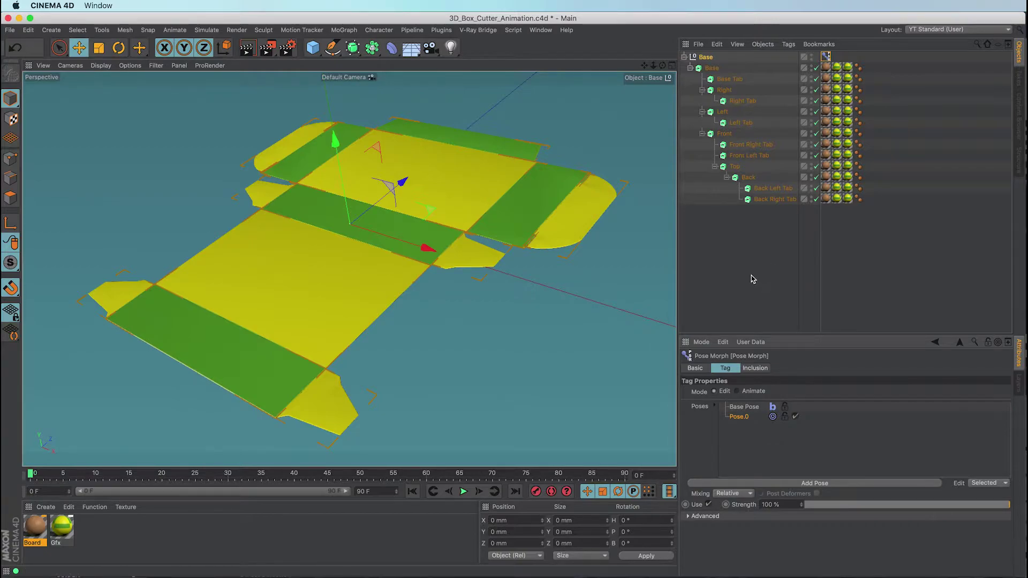
{"action": "left_click", "coordinate": [773, 199]}
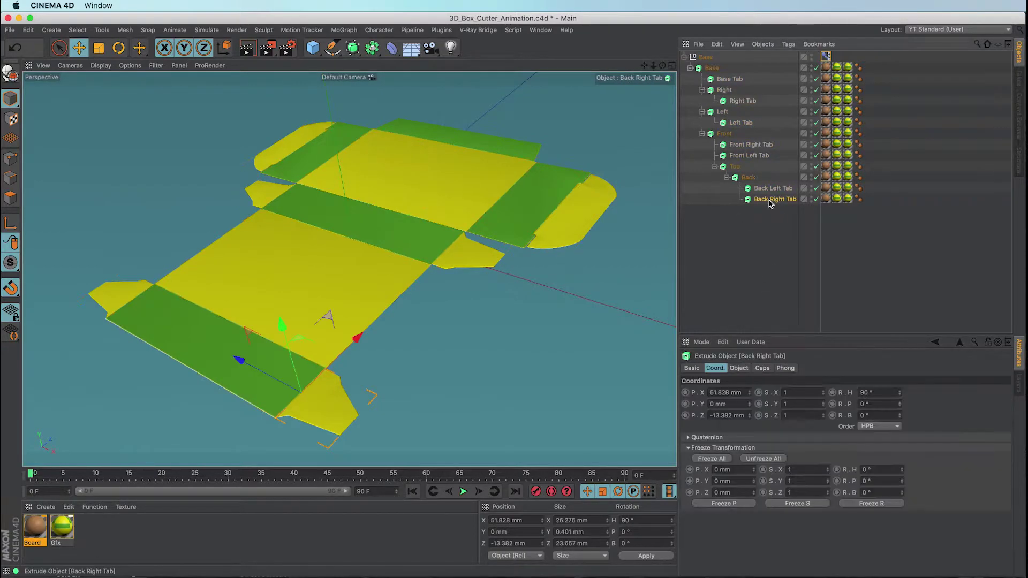
{"action": "double_click", "coordinate": [773, 199]}
{"action": "key", "text": "super+c"}
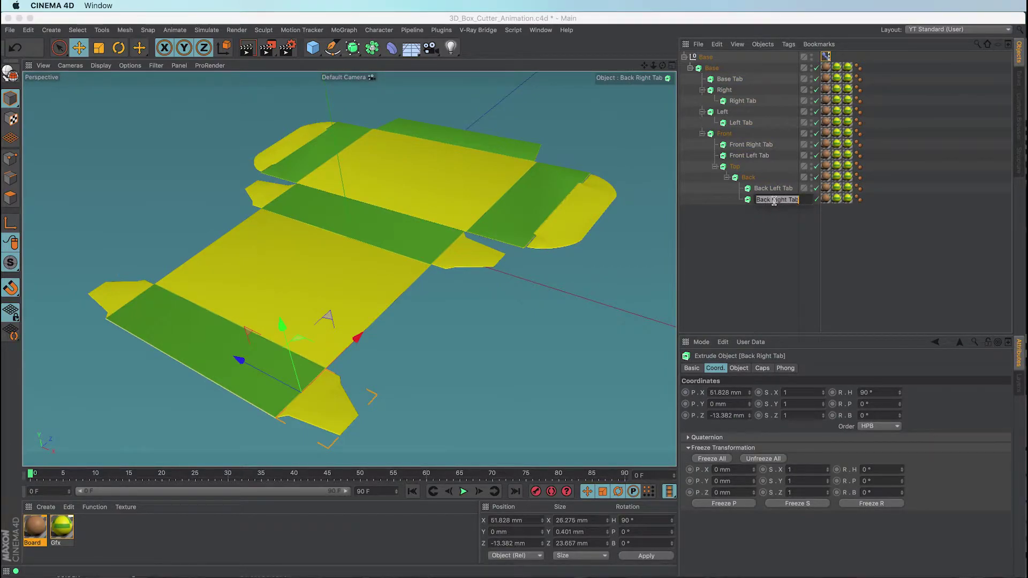
{"action": "left_click", "coordinate": [827, 57]}
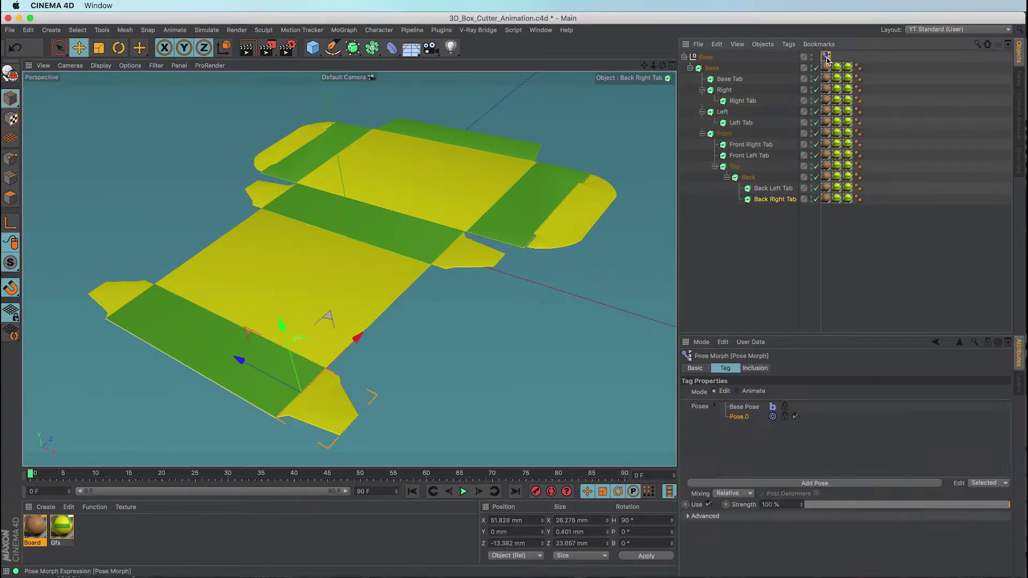
{"action": "double_click", "coordinate": [739, 417]}
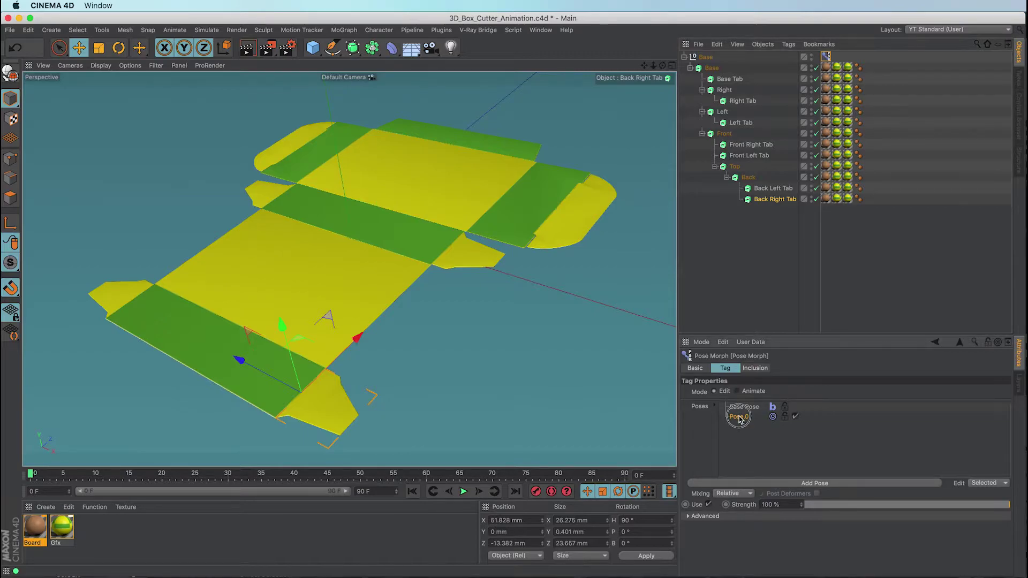
{"action": "key", "text": "super+v"}
Step: Set the Back Right Tab object's pitch rotation to 90° and test the pose by varying its strength
{"action": "left_click", "coordinate": [763, 202]}
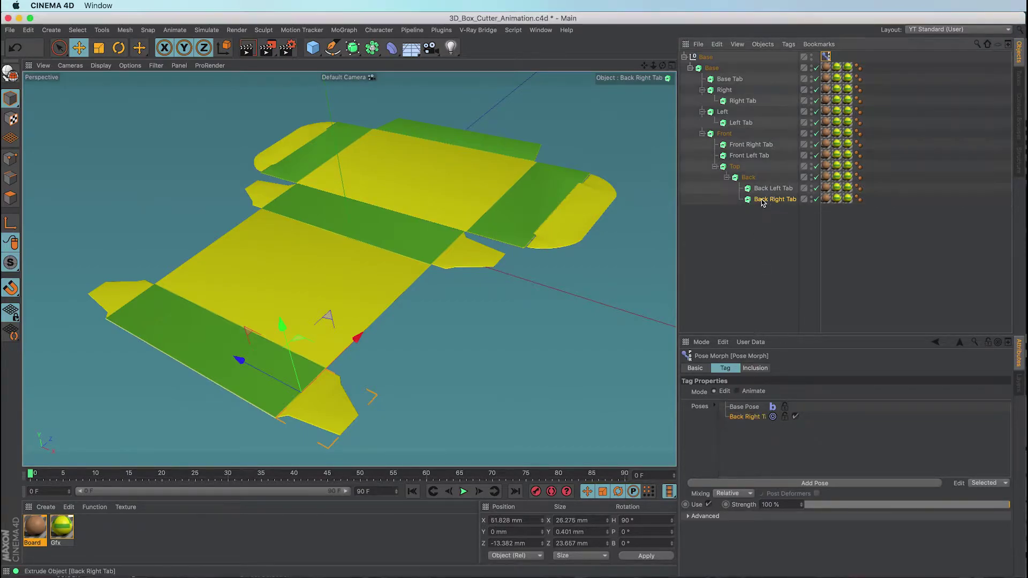
{"action": "left_click", "coordinate": [889, 405]}
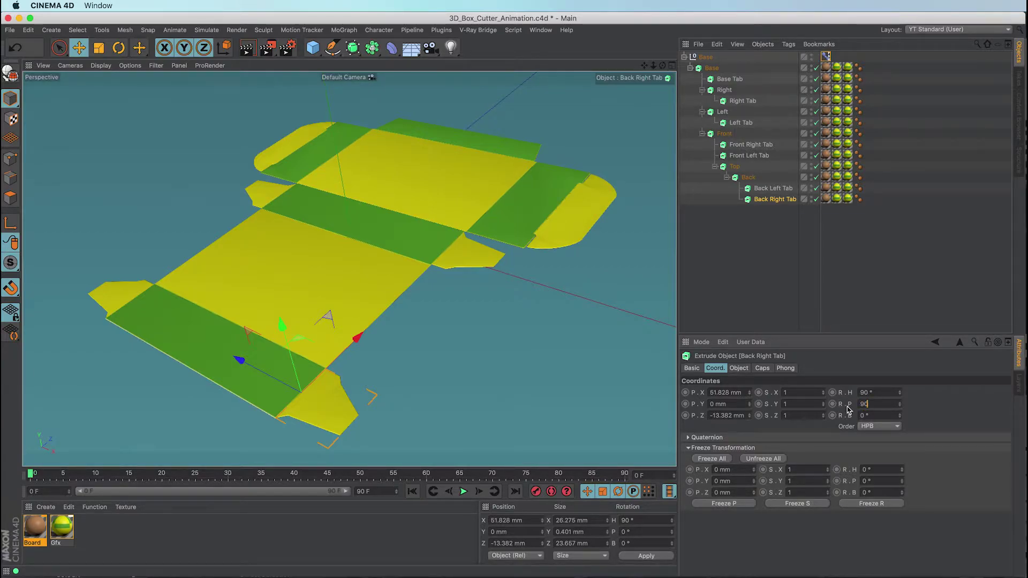
{"action": "key", "text": "Return"}
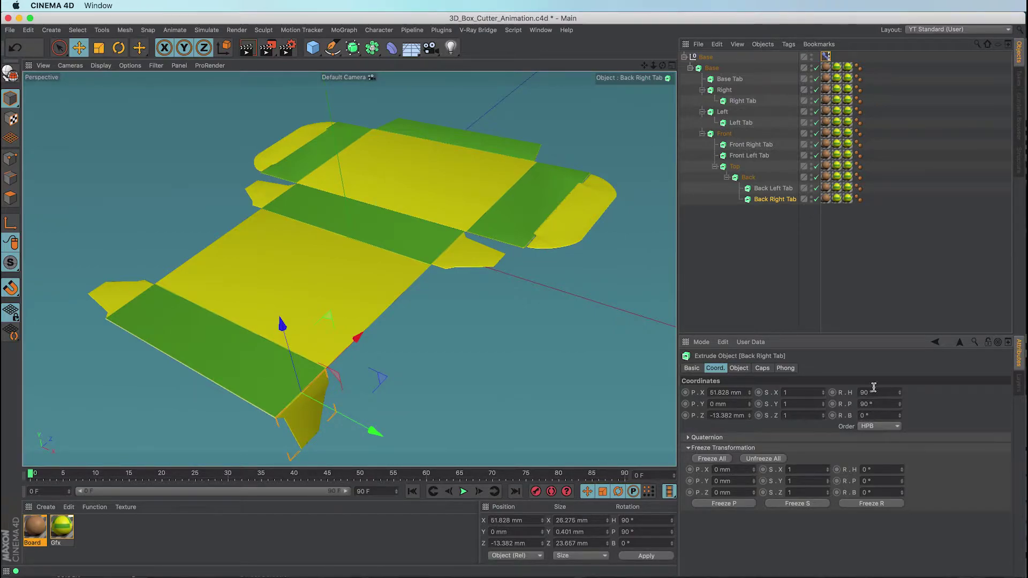
{"action": "left_click", "coordinate": [826, 57]}
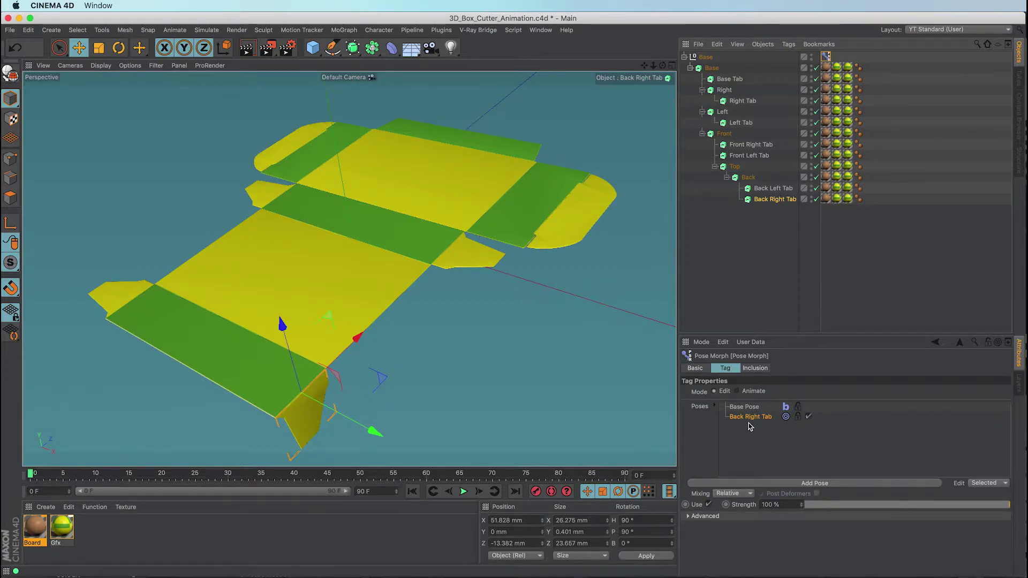
{"action": "mouse_move", "coordinate": [1005, 506]}
{"action": "left_mouse_down"}
{"action": "mouse_move", "coordinate": [807, 505]}
{"action": "mouse_move", "coordinate": [1012, 506]}
{"action": "left_mouse_up"}
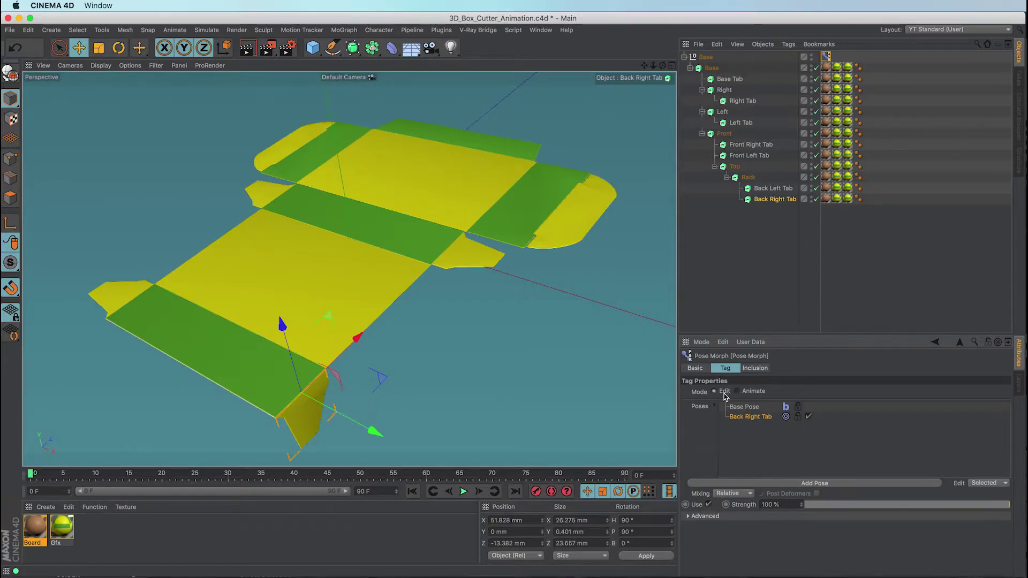
Step: Add a second pose to the Pose Morph tag and name it Back Left Tab after the matching object
{"action": "left_click", "coordinate": [814, 483]}
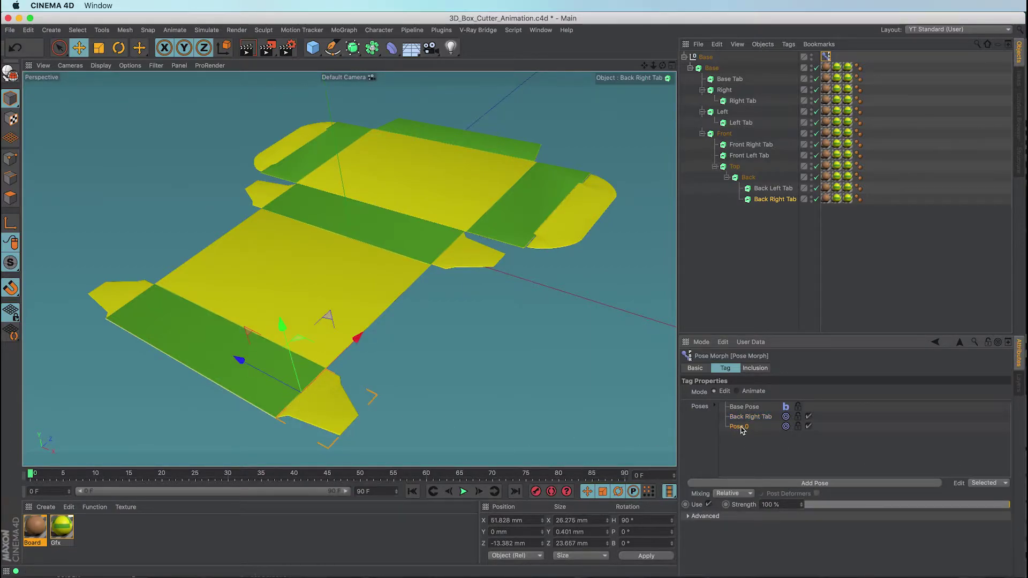
{"action": "left_click", "coordinate": [777, 188]}
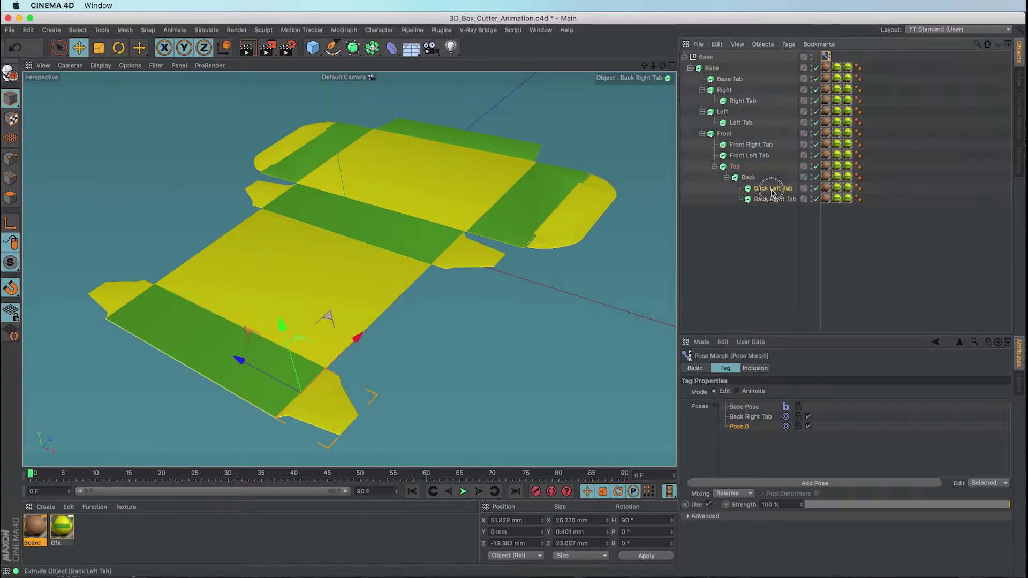
{"action": "double_click", "coordinate": [778, 189]}
{"action": "key", "text": "super+c"}
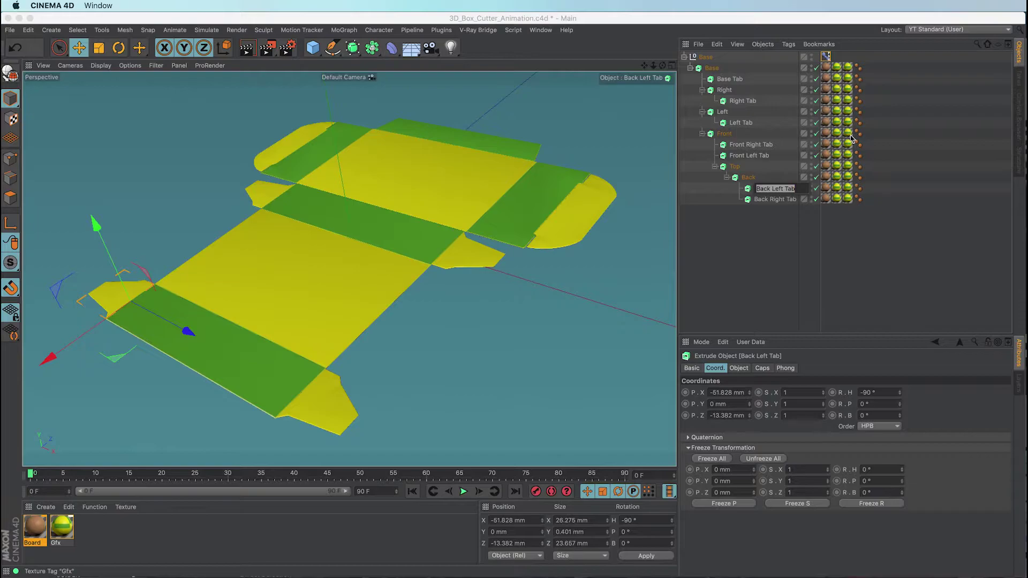
{"action": "left_click", "coordinate": [825, 56]}
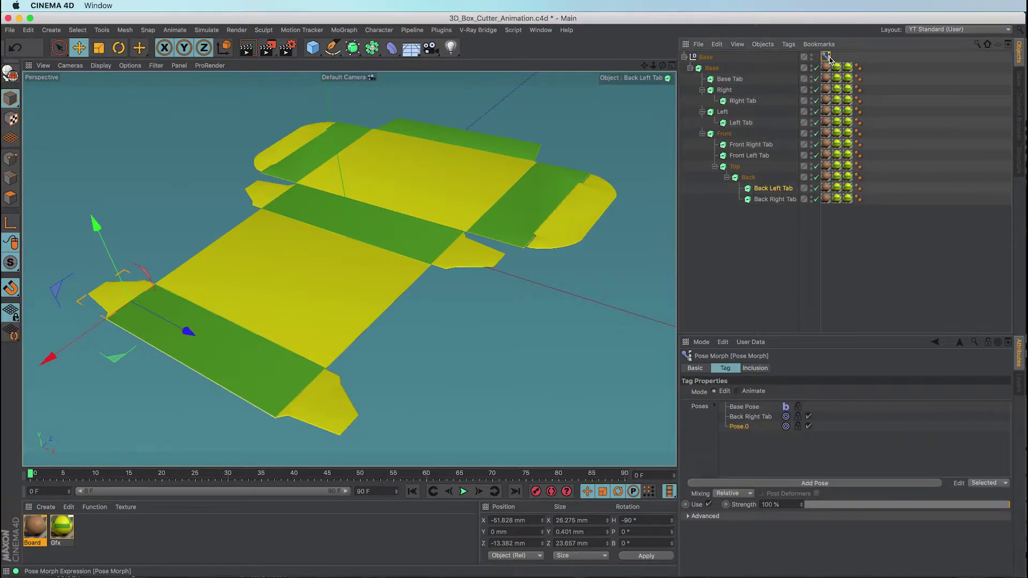
{"action": "left_click", "coordinate": [740, 429]}
{"action": "double_click", "coordinate": [740, 429]}
{"action": "key", "text": "super+v"}
{"action": "left_click", "coordinate": [753, 447]}
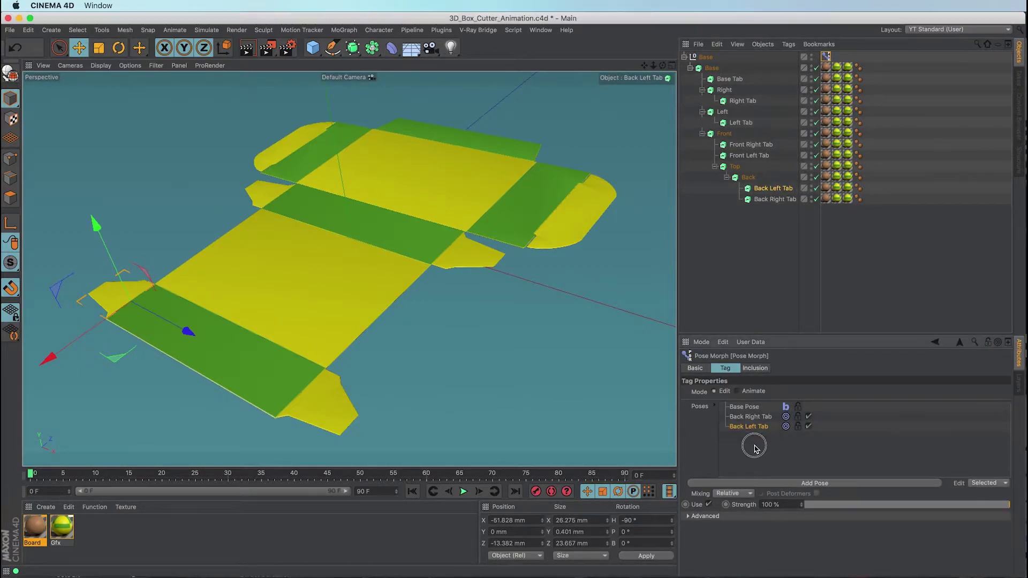
Step: With the Back Left Tab pose active, set the Back Left Tab object's pitch rotation to 90°
{"action": "left_click", "coordinate": [753, 429]}
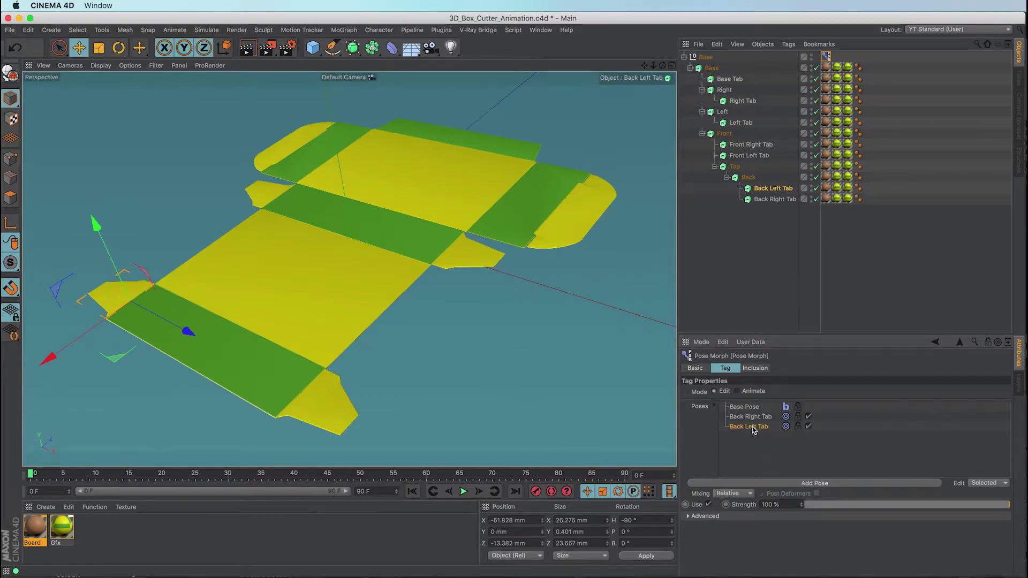
{"action": "left_click", "coordinate": [787, 189]}
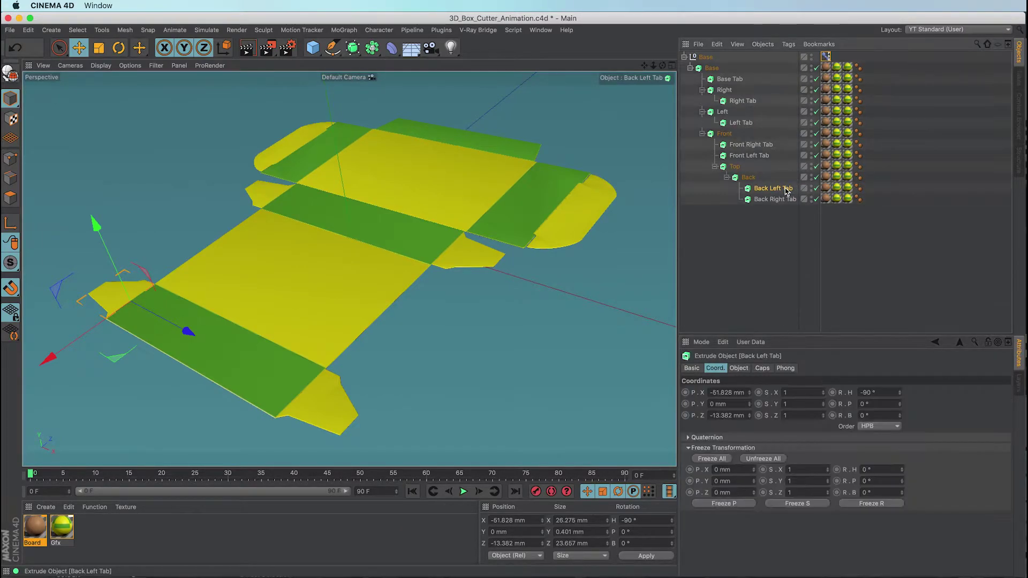
{"action": "left_click", "coordinate": [864, 405]}
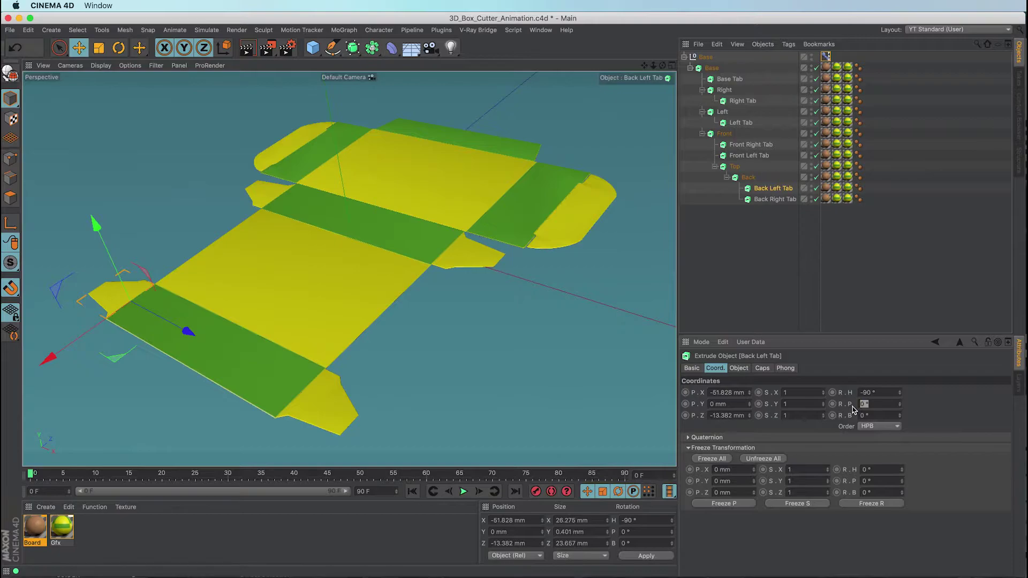
{"action": "type", "text": "90"}
{"action": "key", "text": "Return"}
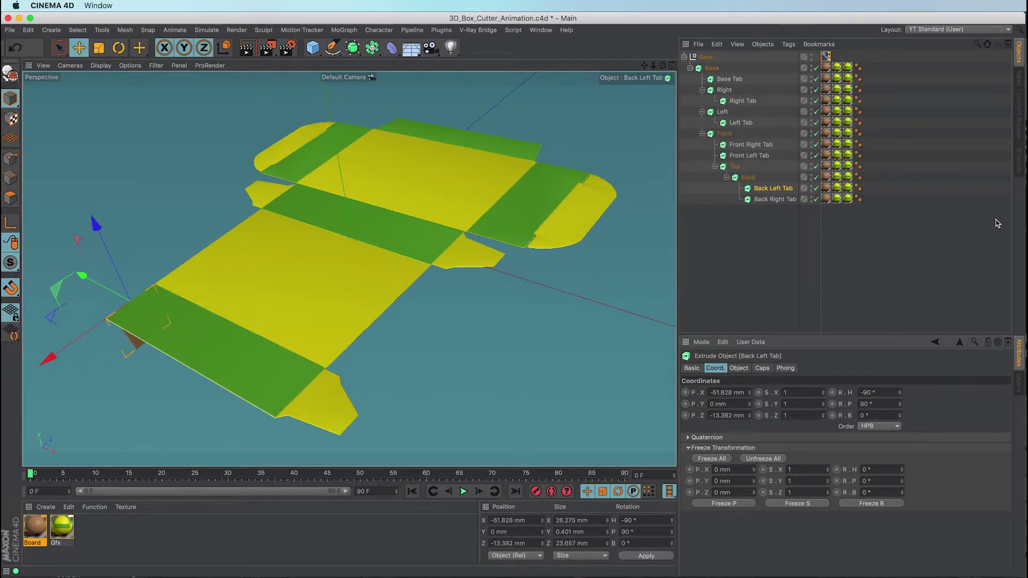
Step: Add a third pose to the Pose Morph tag and name it Back
{"action": "left_click", "coordinate": [825, 56]}
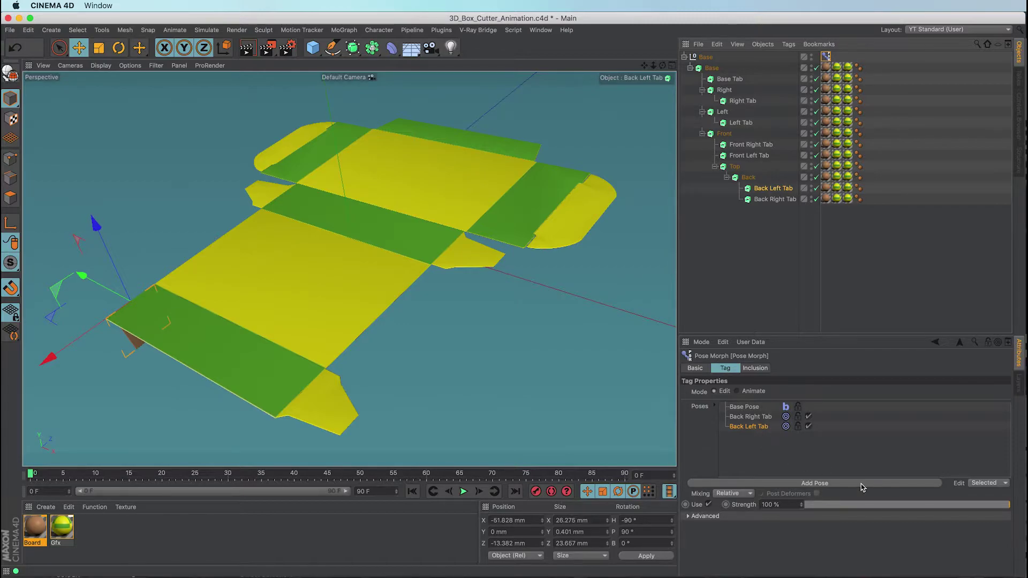
{"action": "left_click", "coordinate": [796, 484]}
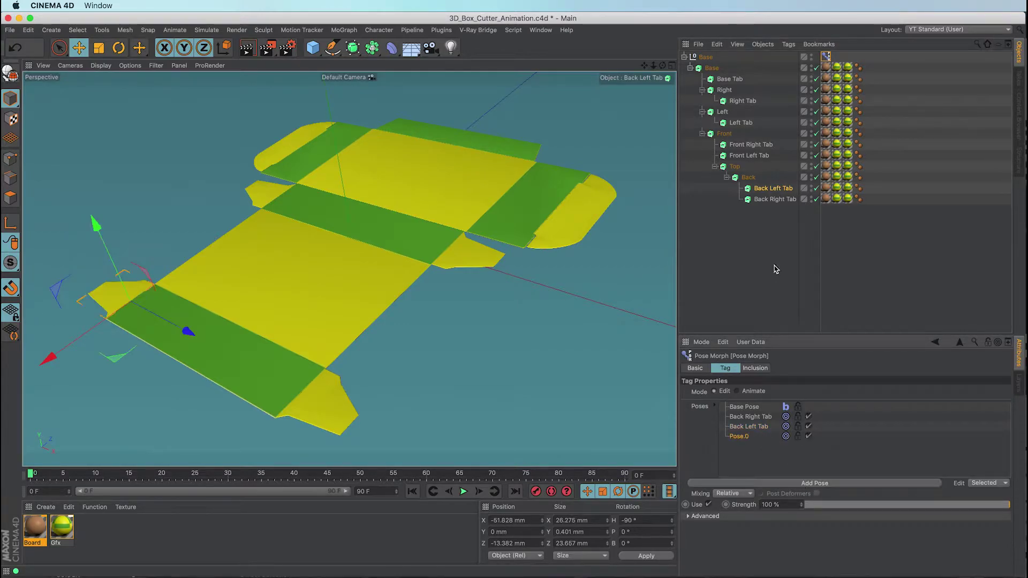
{"action": "double_click", "coordinate": [751, 177]}
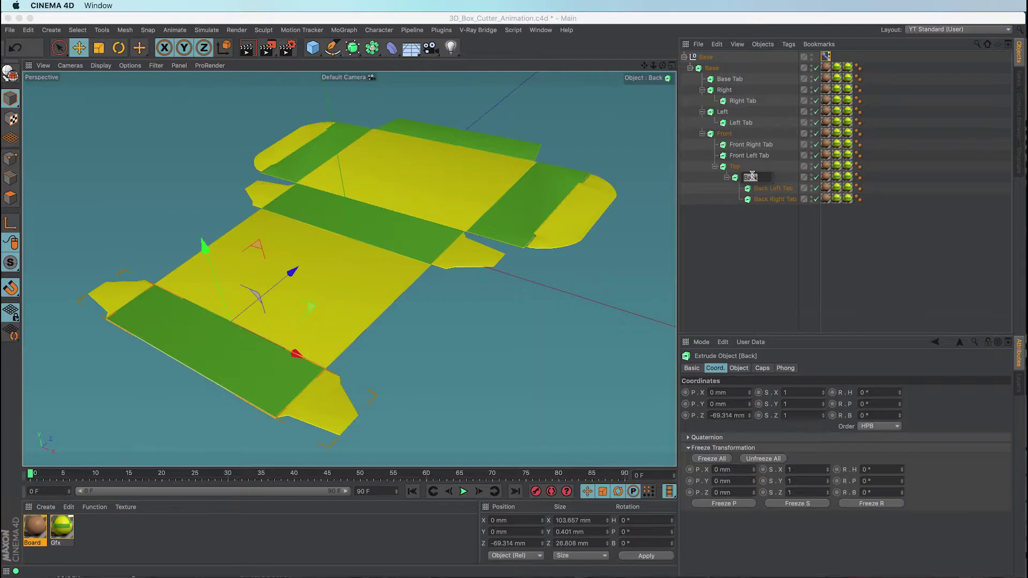
{"action": "key", "text": "Return"}
{"action": "left_click", "coordinate": [826, 57]}
{"action": "double_click", "coordinate": [737, 437]}
{"action": "type", "text": "Back"}
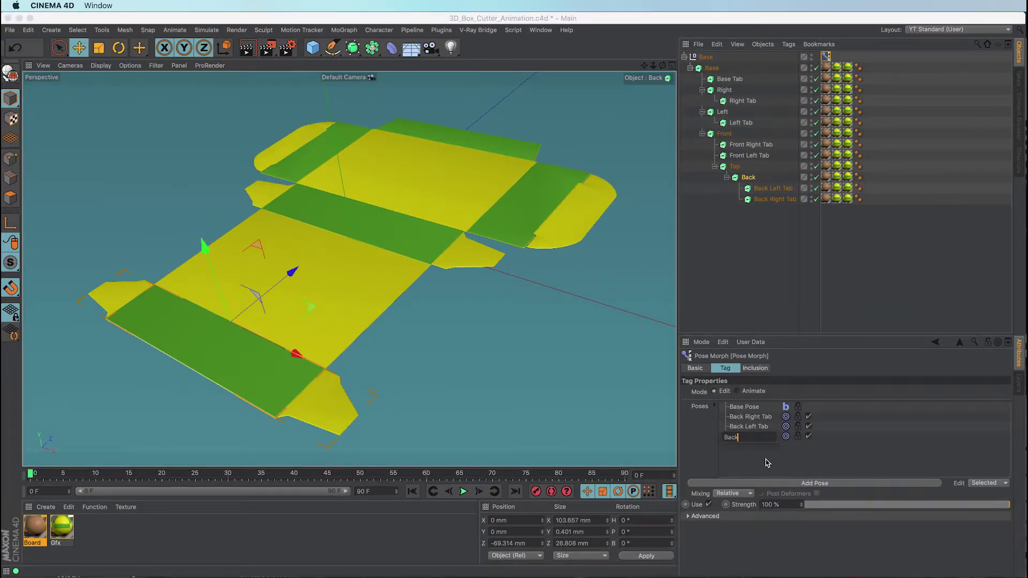
{"action": "key", "text": "Return"}
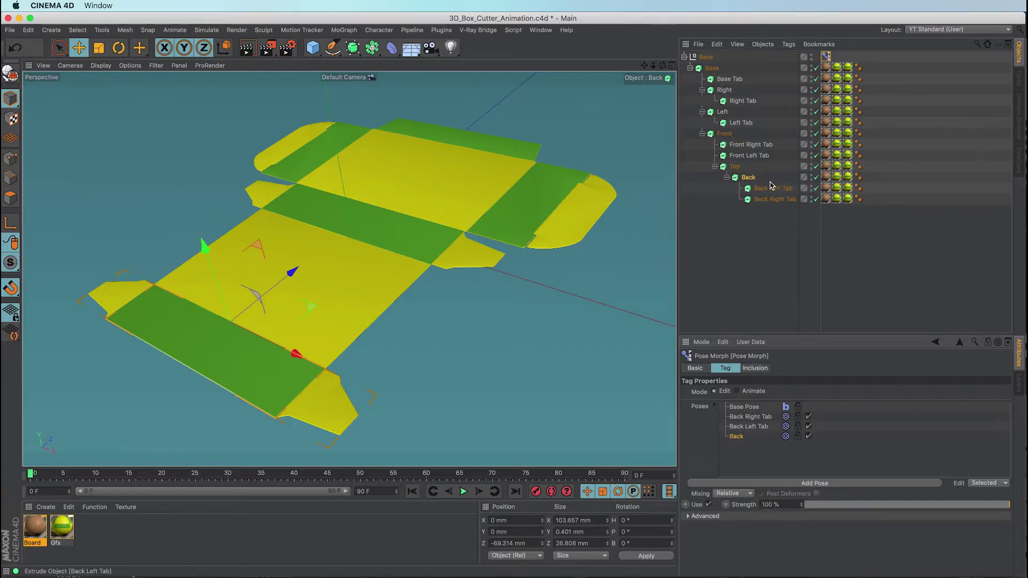
Step: With the Back pose active, set the Back object's pitch rotation to 90°
{"action": "left_click", "coordinate": [749, 177]}
{"action": "left_click", "coordinate": [865, 404]}
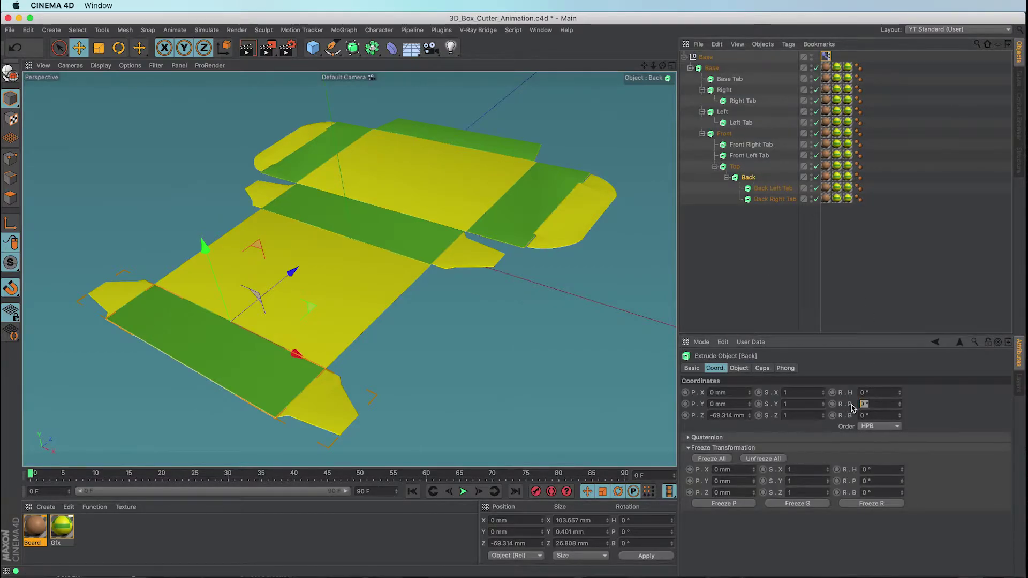
{"action": "type", "text": "90"}
{"action": "key", "text": "Return"}
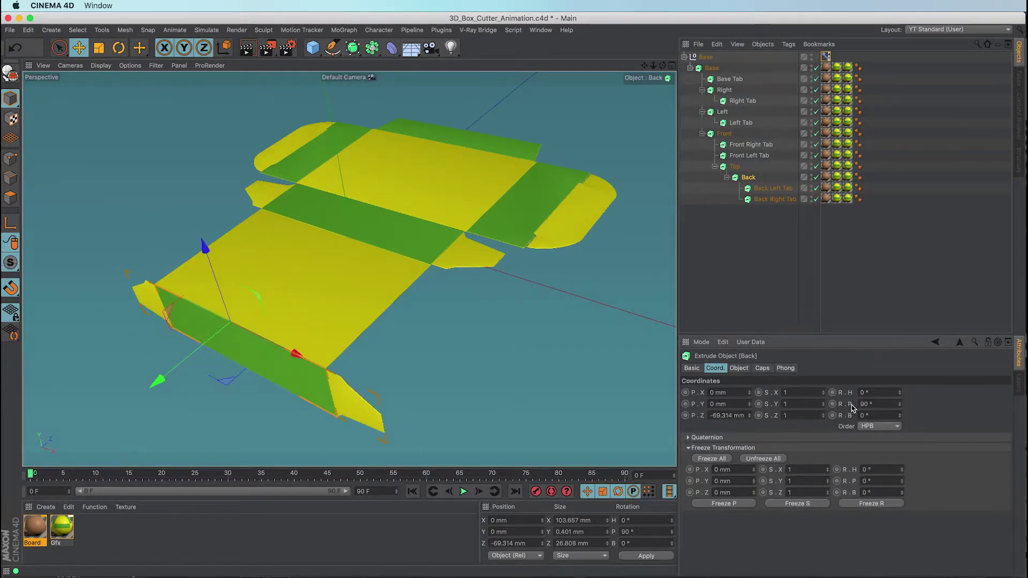
Step: Add a fourth pose to the Pose Morph tag and name it Top after the matching object
{"action": "left_click", "coordinate": [826, 56]}
{"action": "left_click", "coordinate": [815, 484]}
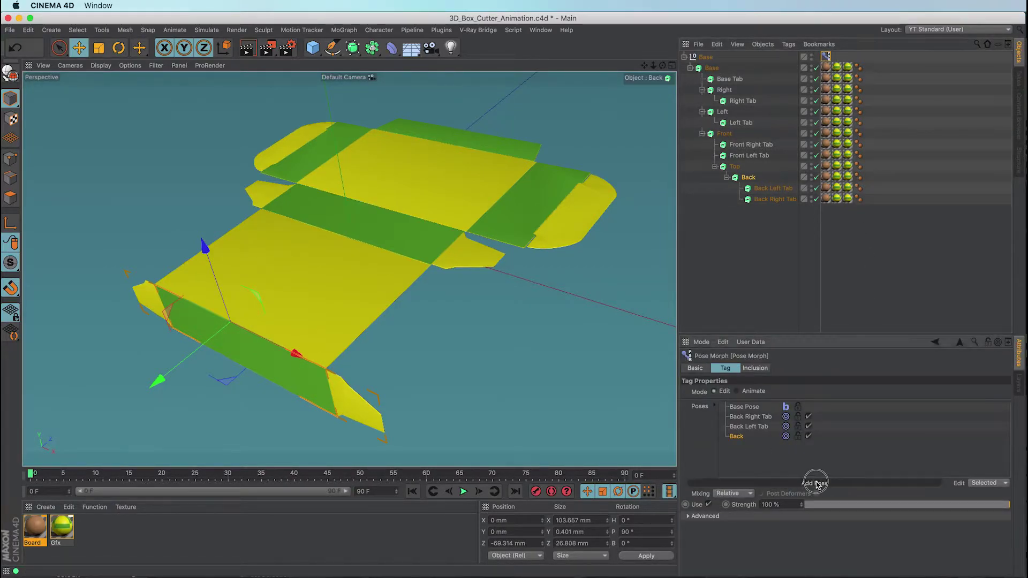
{"action": "left_click", "coordinate": [735, 166]}
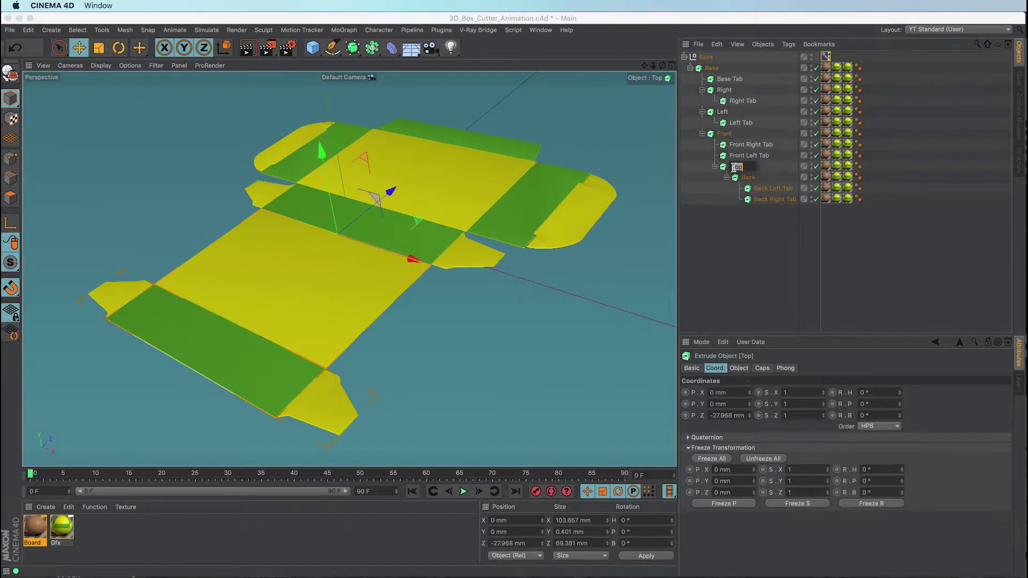
{"action": "left_click", "coordinate": [827, 57]}
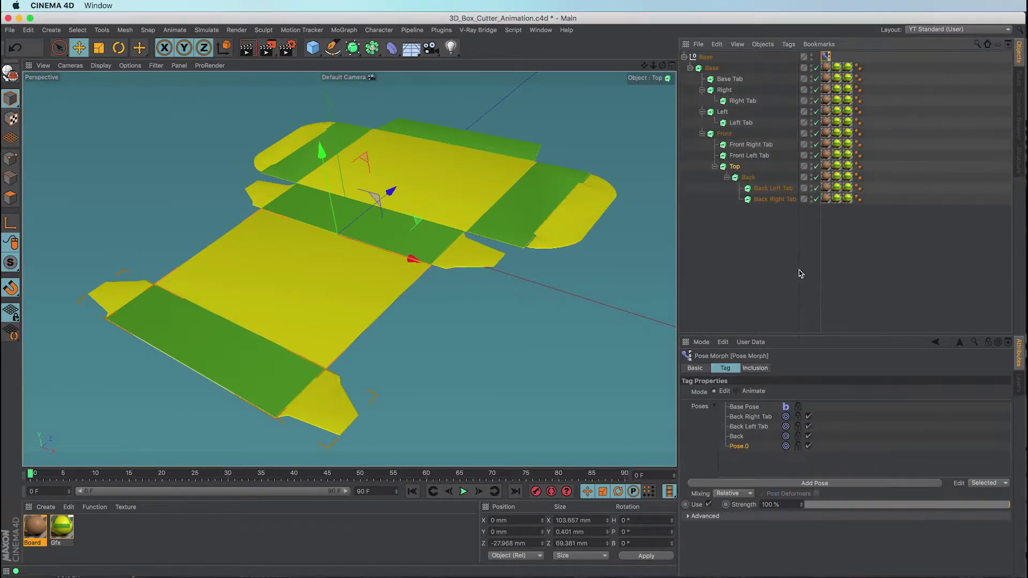
{"action": "double_click", "coordinate": [741, 446]}
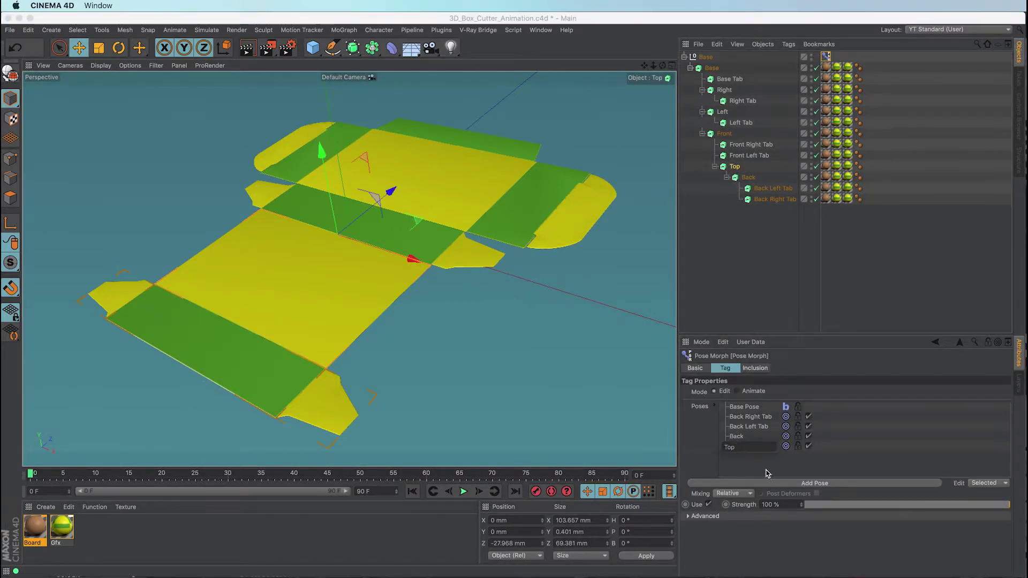
{"action": "left_click", "coordinate": [741, 447]}
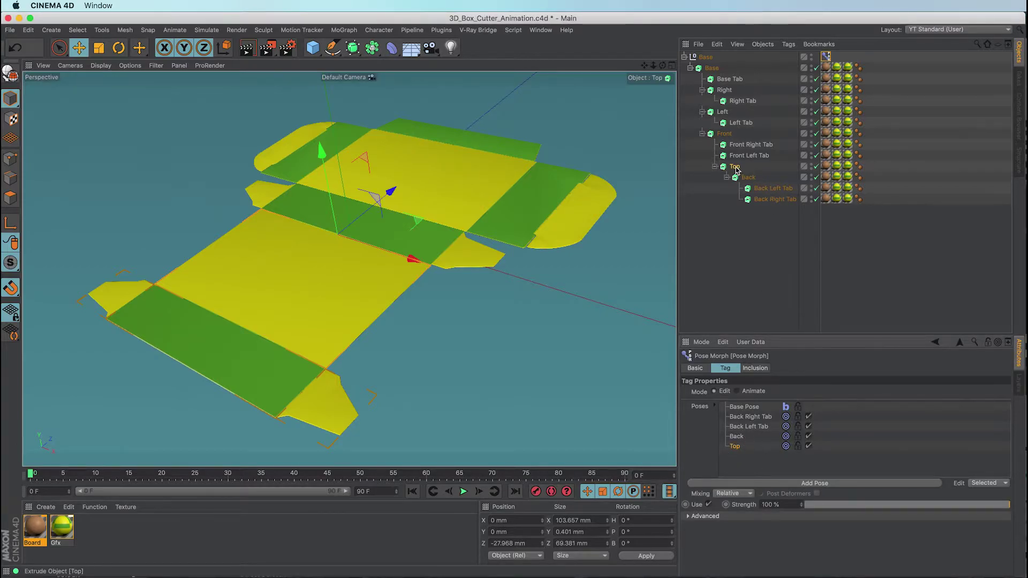
Step: With the Top pose active, set the Top object's pitch rotation to 90°
{"action": "left_click", "coordinate": [735, 168]}
{"action": "left_click", "coordinate": [879, 404]}
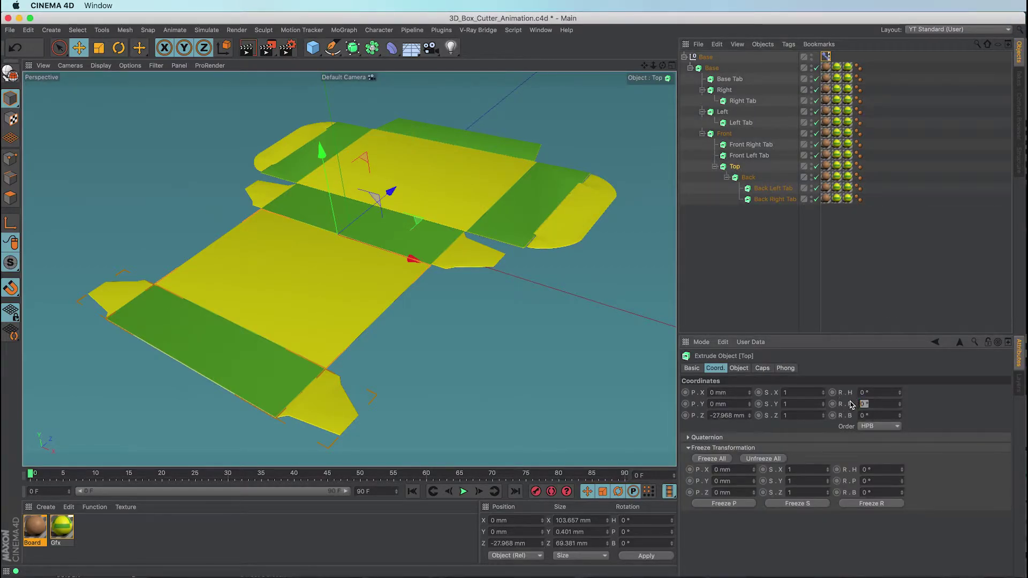
{"action": "key", "text": "Return"}
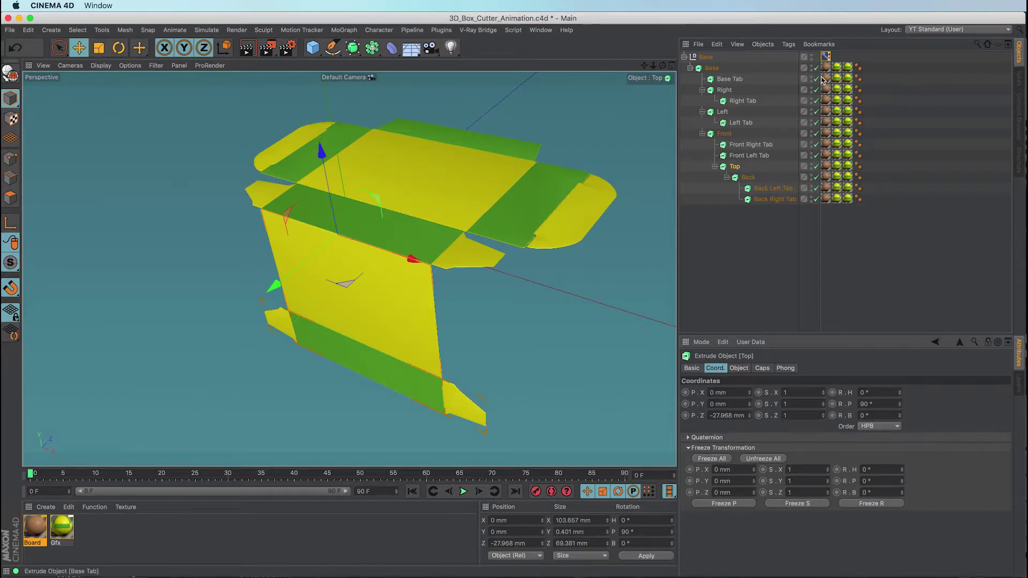
Step: Add a fifth pose to the Pose Morph tag and name it Front Left Tab after the matching object
{"action": "left_click", "coordinate": [827, 56]}
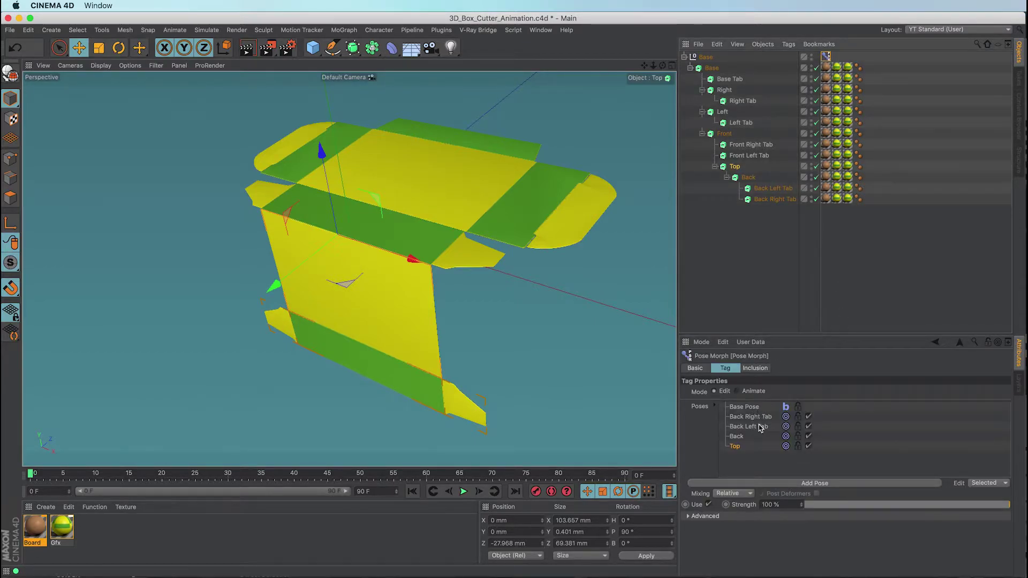
{"action": "left_click", "coordinate": [761, 484]}
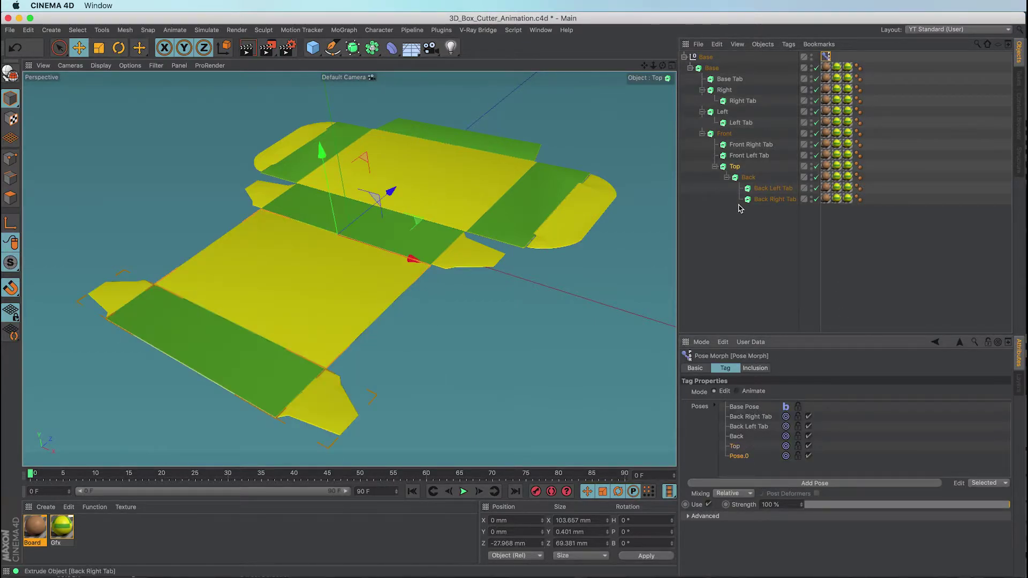
{"action": "double_click", "coordinate": [743, 155]}
{"action": "key", "text": "ctrl+c"}
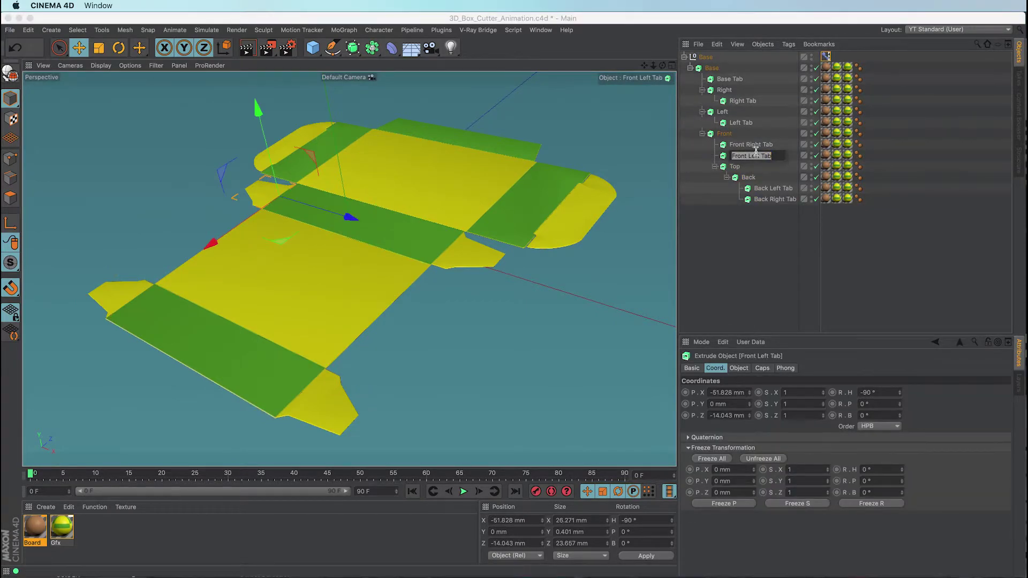
{"action": "left_click", "coordinate": [827, 56]}
{"action": "double_click", "coordinate": [742, 456]}
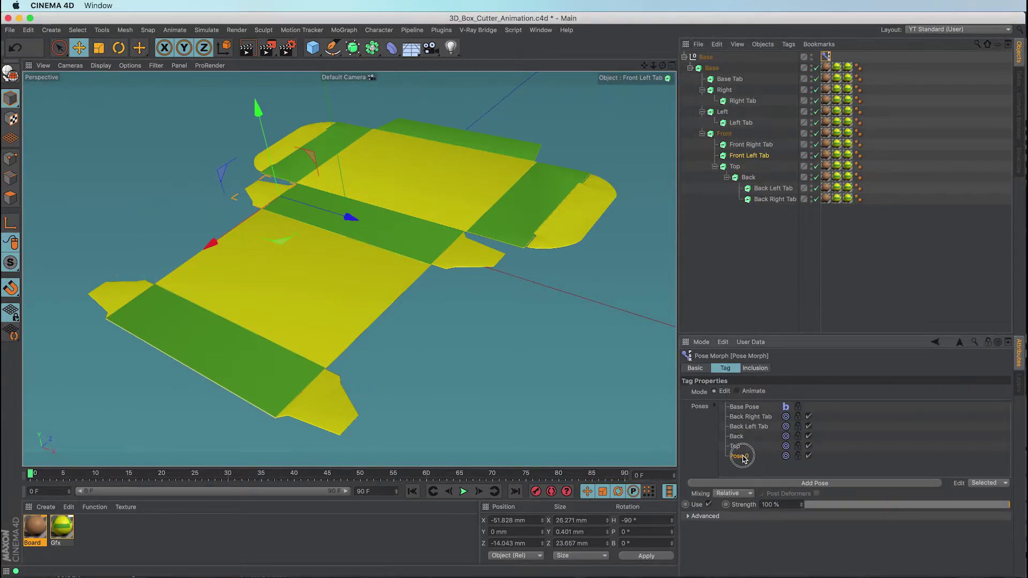
{"action": "key", "text": "ctrl+v"}
{"action": "key", "text": "Return"}
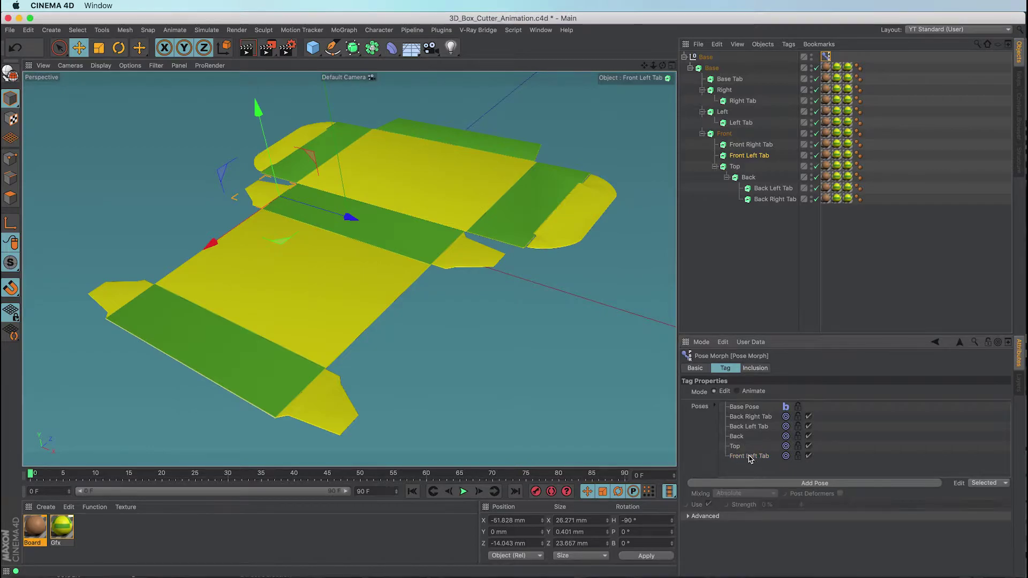
Step: Set the Front Left Tab object's pitch rotation to 90° for its pose
{"action": "left_click", "coordinate": [747, 156]}
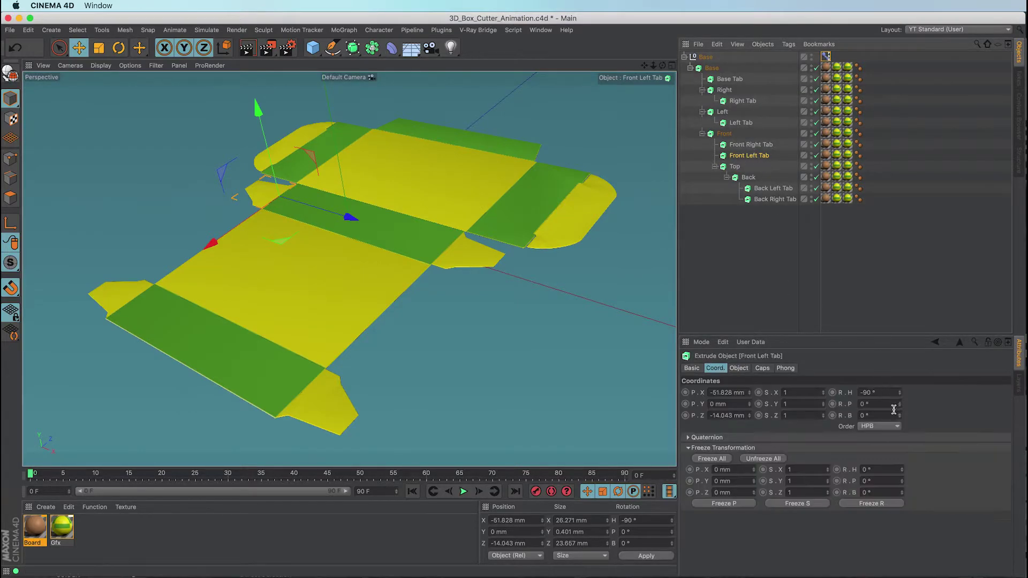
{"action": "left_click", "coordinate": [849, 405]}
{"action": "key", "text": "Return"}
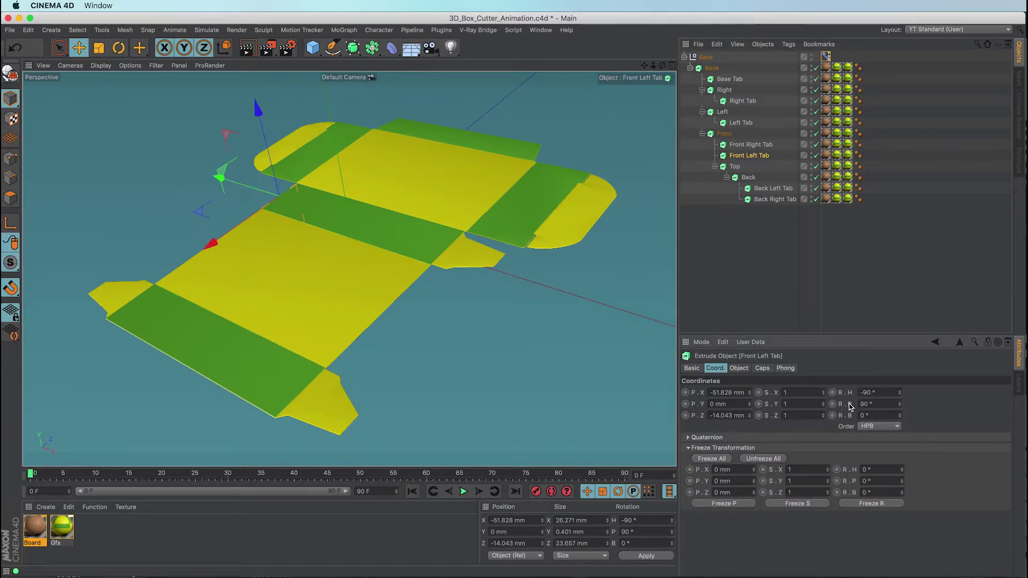
Step: Add a sixth pose to the Pose Morph tag and name it Front Right Tab after the matching object
{"action": "left_click", "coordinate": [826, 56]}
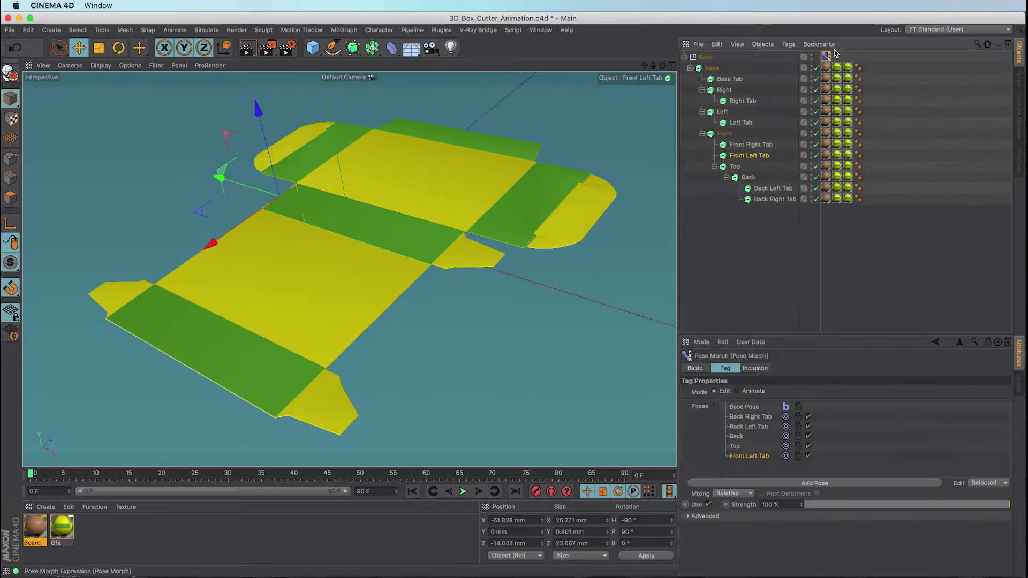
{"action": "left_click", "coordinate": [813, 483]}
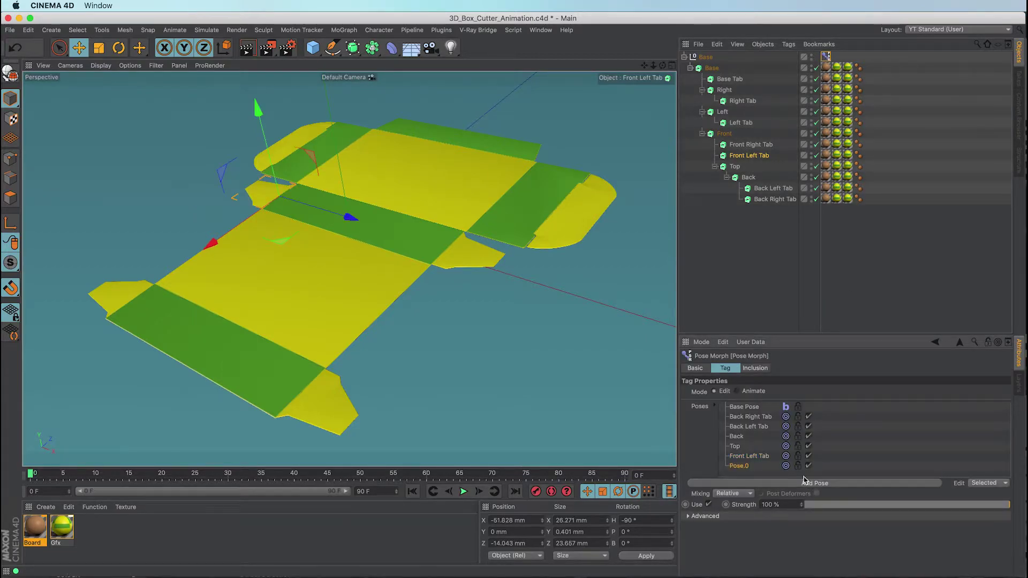
{"action": "double_click", "coordinate": [739, 145]}
{"action": "key", "text": "super+c"}
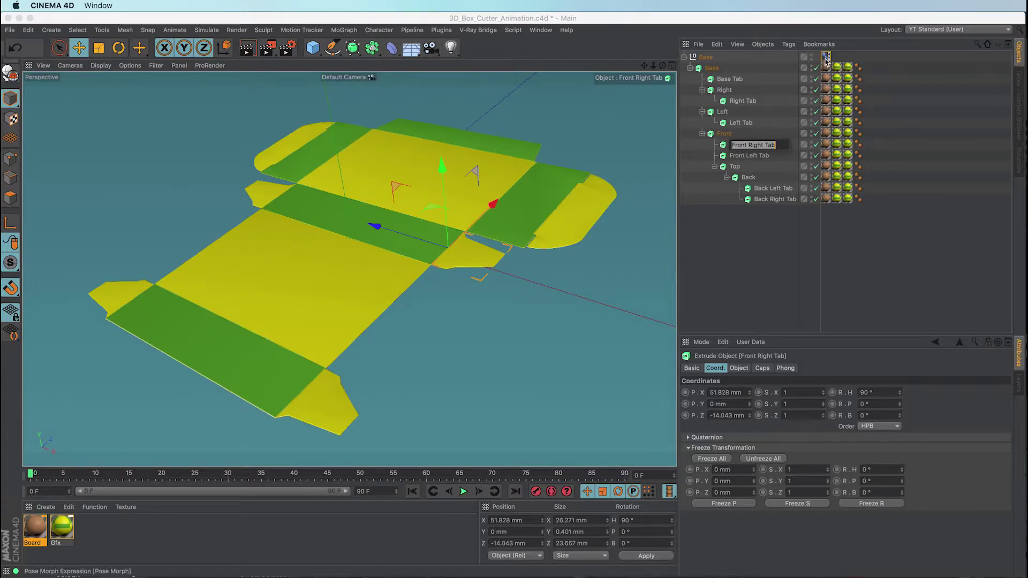
{"action": "key", "text": "Return"}
{"action": "double_click", "coordinate": [741, 466]}
{"action": "key", "text": "super+v"}
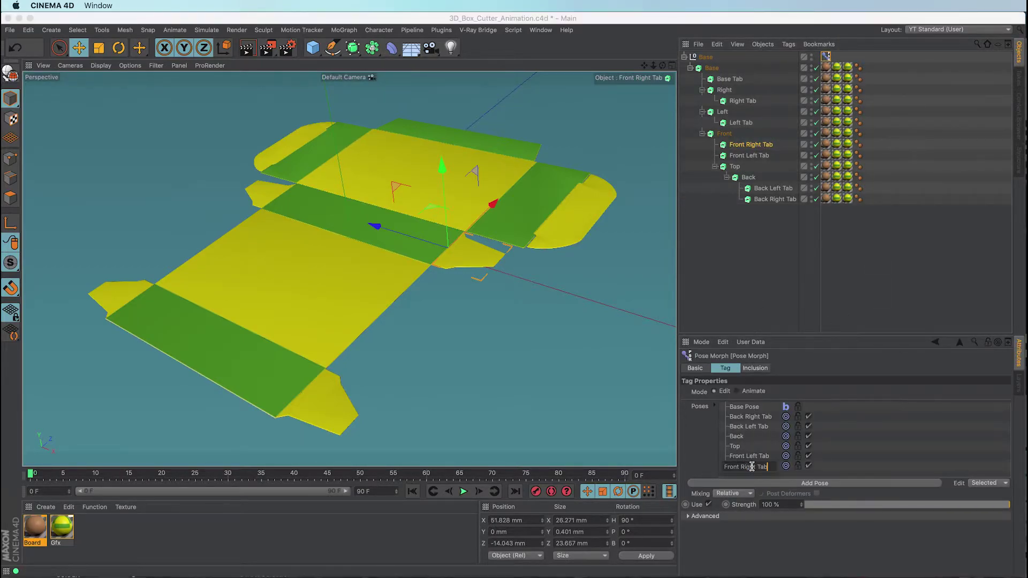
{"action": "key", "text": "Return"}
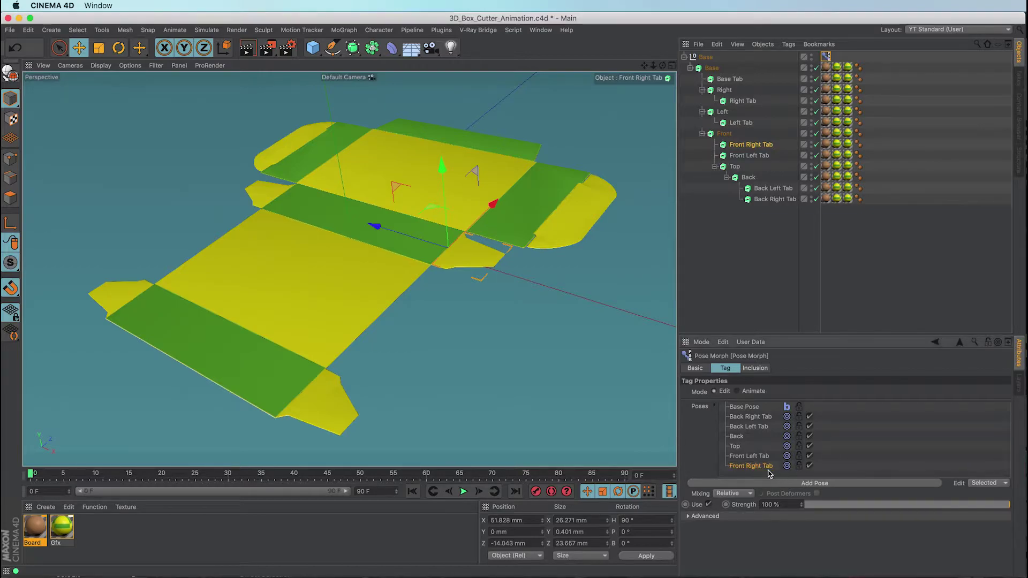
Step: With the Front Right Tab pose active, set the Front Right Tab object's pitch rotation to 90°
{"action": "left_click", "coordinate": [743, 145]}
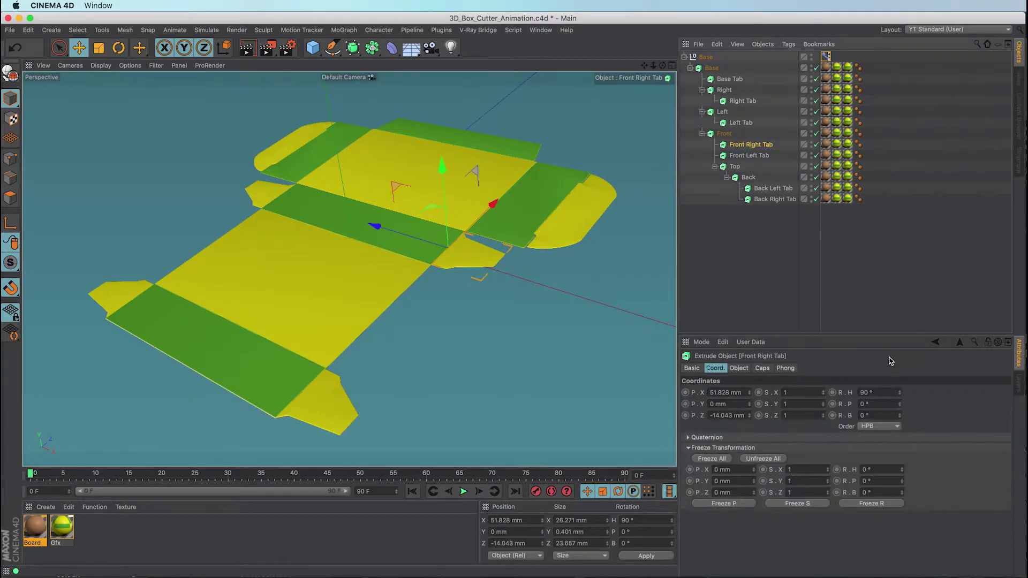
{"action": "left_click", "coordinate": [860, 404]}
{"action": "type", "text": "90"}
{"action": "key", "text": "Return"}
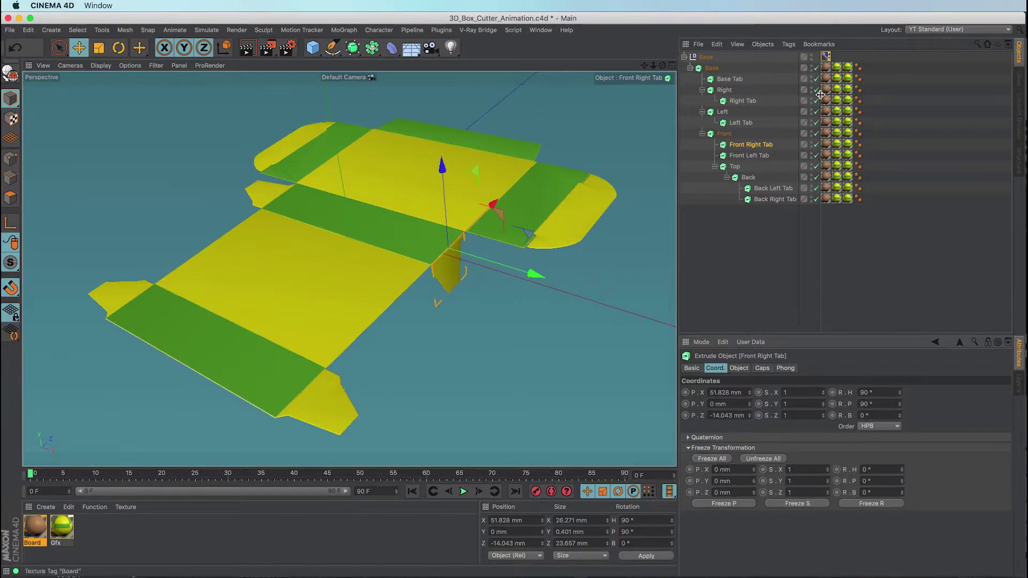
Step: Show the Pose Morph tag's attributes in a separate floating window over the viewport, enlarged to fit the expanded pose list and its settings
{"action": "left_click", "coordinate": [826, 56]}
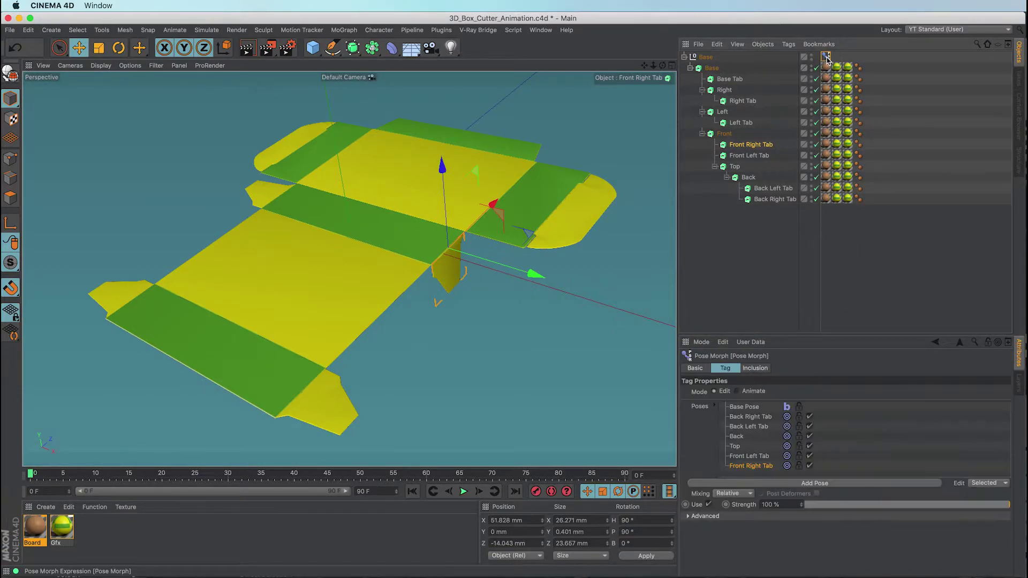
{"action": "left_click", "coordinate": [715, 407]}
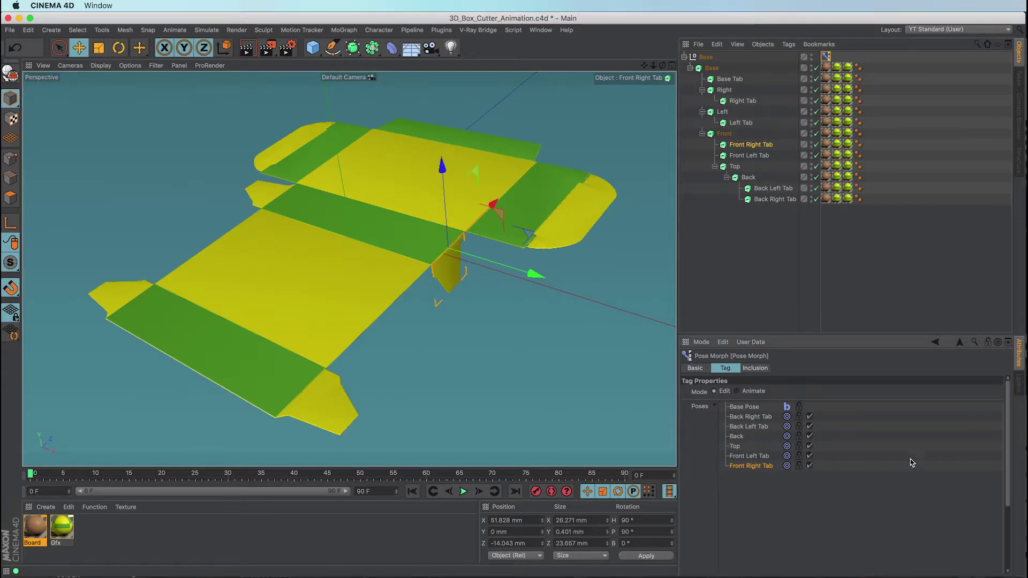
{"action": "left_click_drag", "start_coordinate": [875, 334], "coordinate": [874, 363]}
{"action": "left_click", "coordinate": [1009, 372]}
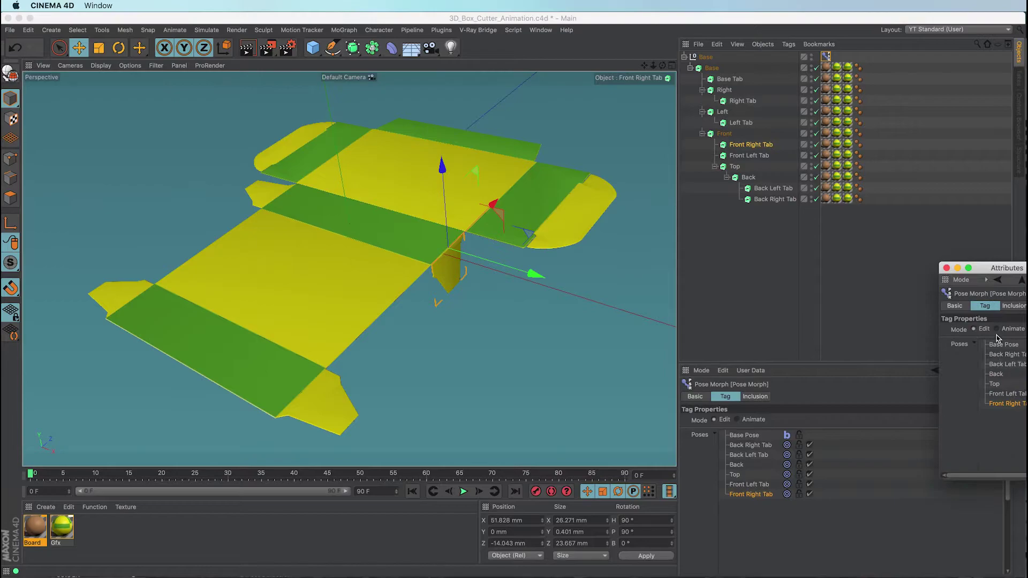
{"action": "left_click_drag", "start_coordinate": [983, 274], "coordinate": [503, 93]}
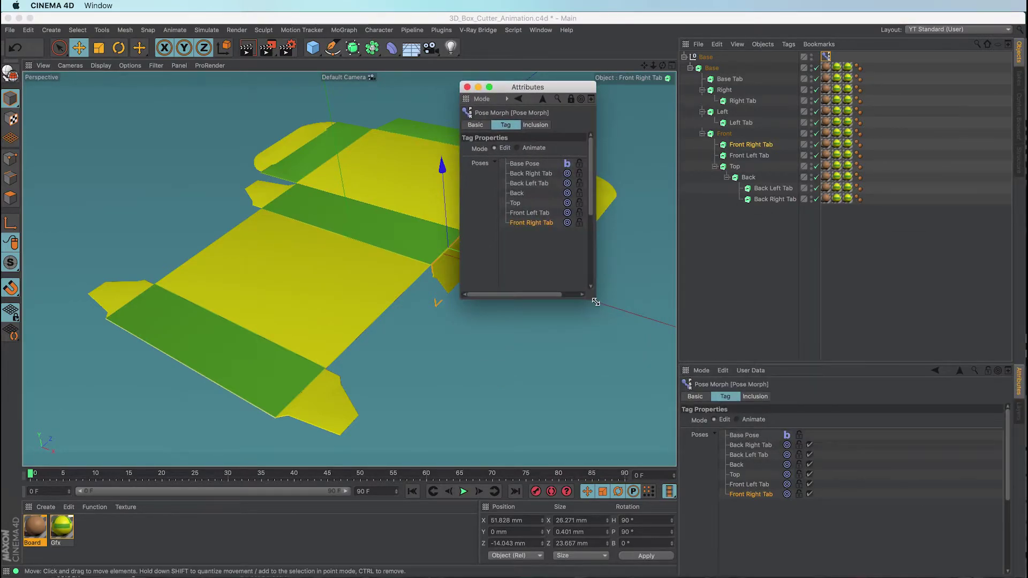
{"action": "left_click_drag", "start_coordinate": [627, 400], "coordinate": [670, 522]}
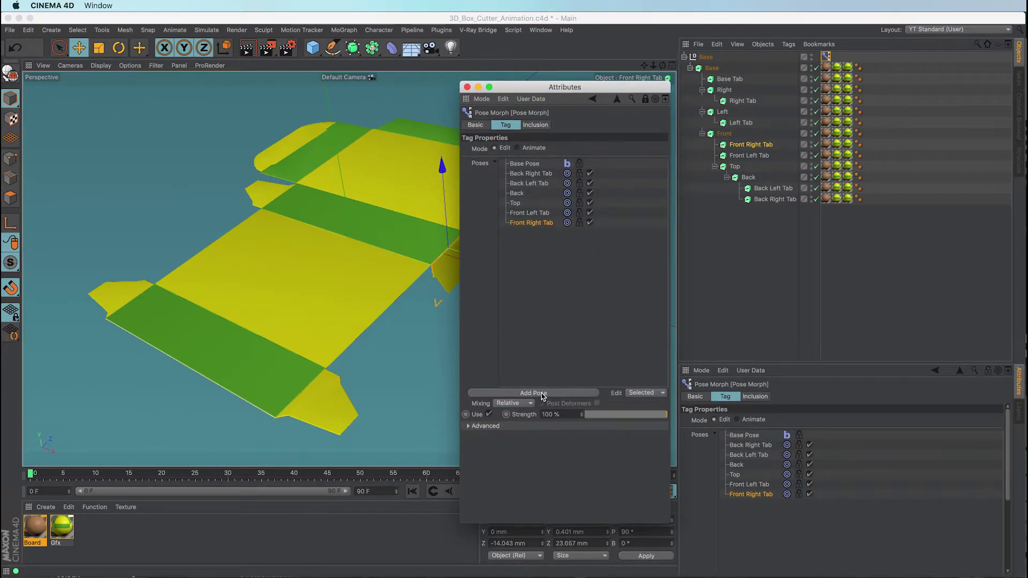
Step: Add a seventh pose to the Pose Morph tag and name it Front after the matching object
{"action": "left_click", "coordinate": [557, 394]}
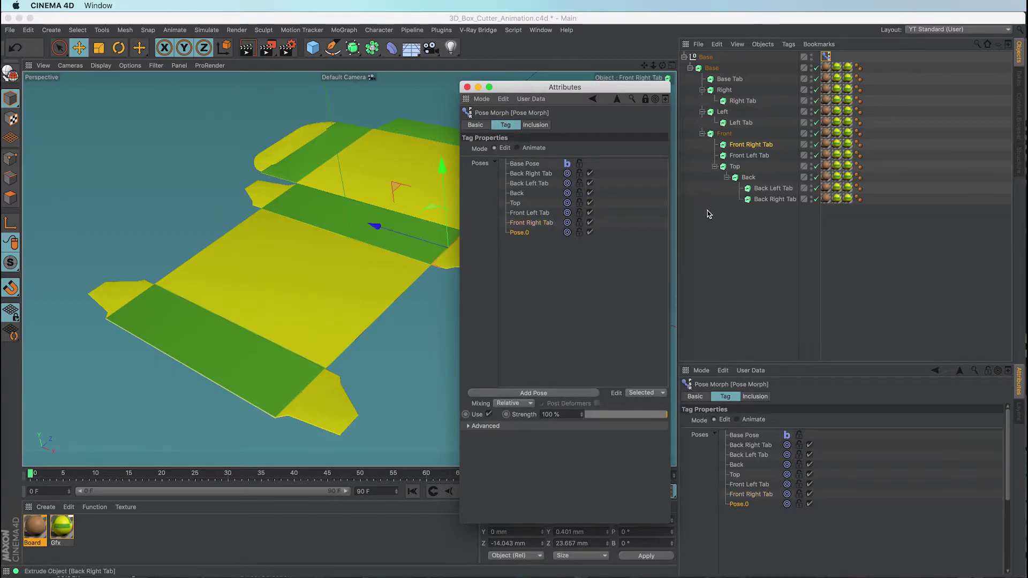
{"action": "double_click", "coordinate": [726, 134]}
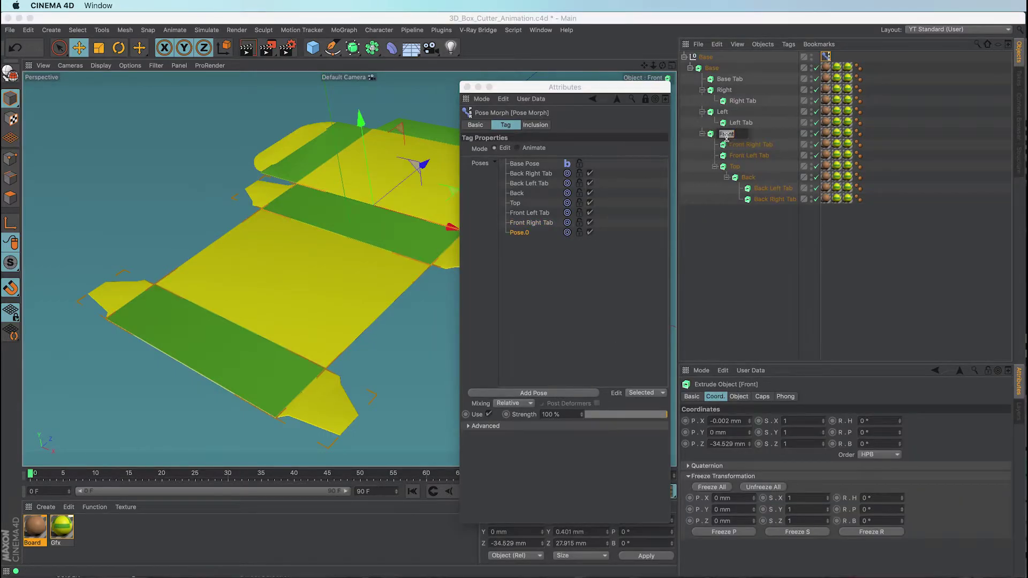
{"action": "double_click", "coordinate": [520, 233]}
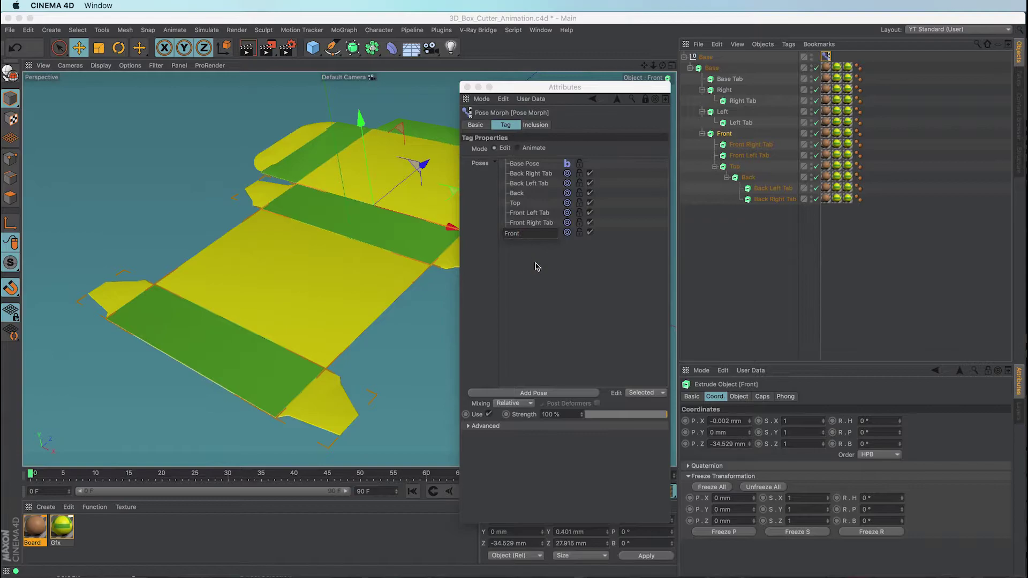
{"action": "type", "text": "Front"}
{"action": "key", "text": "Return"}
{"action": "left_click", "coordinate": [520, 234]}
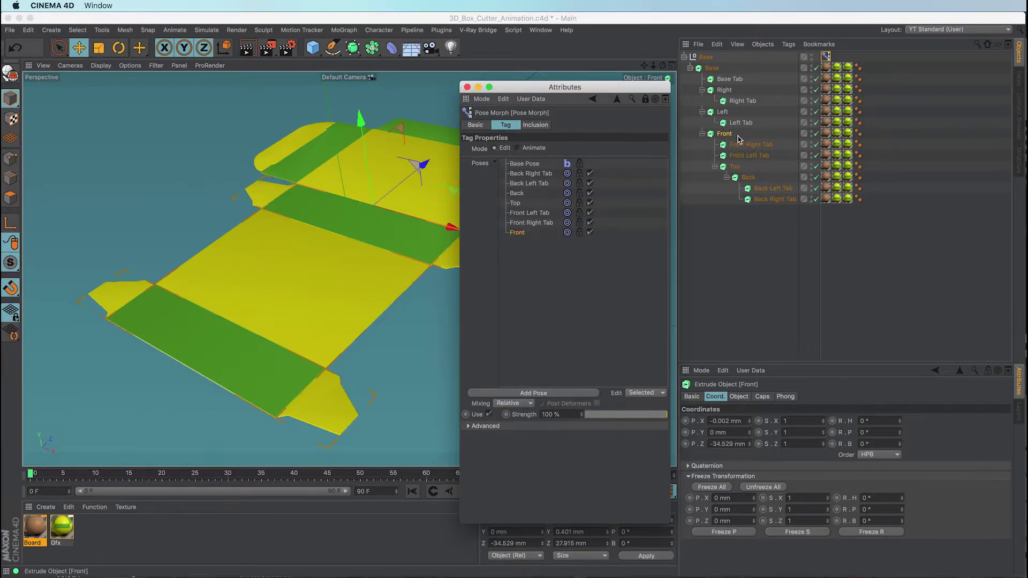
Step: With the Front pose active, set the Front object's pitch rotation to 90°
{"action": "left_click", "coordinate": [858, 433]}
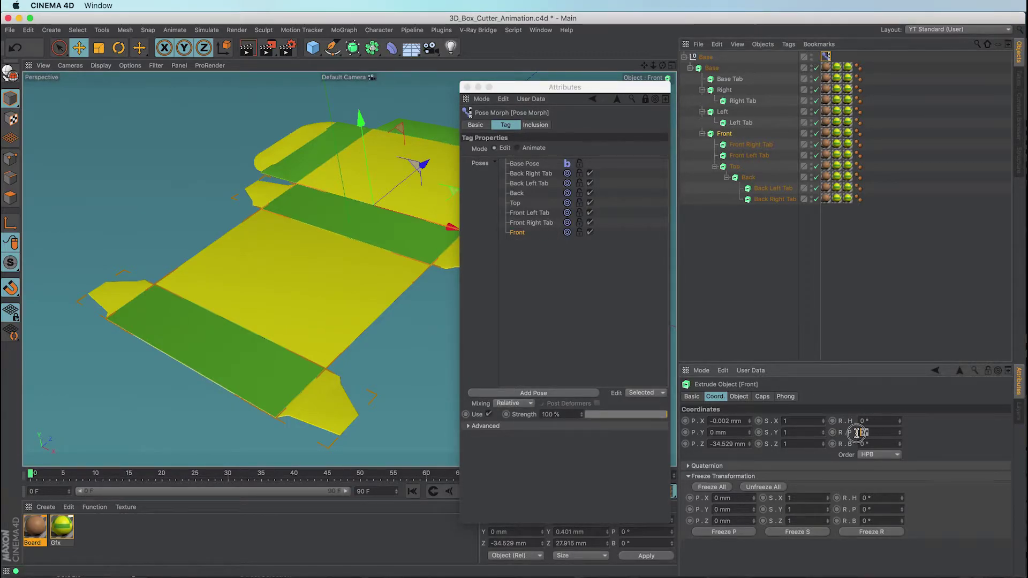
{"action": "type", "text": "90"}
{"action": "key", "text": "Return"}
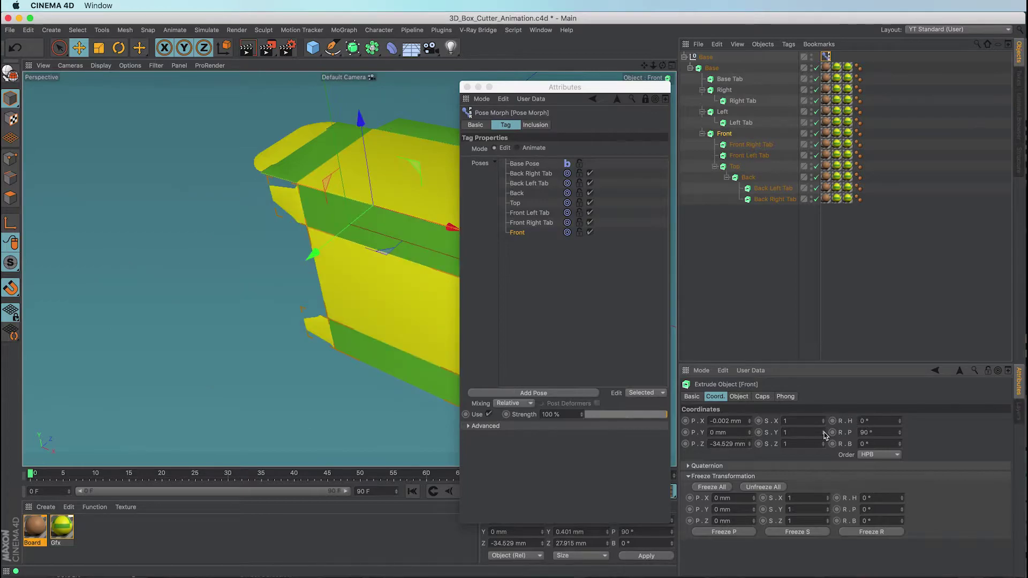
Step: Add an eighth pose to the Pose Morph tag and name it Left Tab after the matching object
{"action": "left_click", "coordinate": [565, 393]}
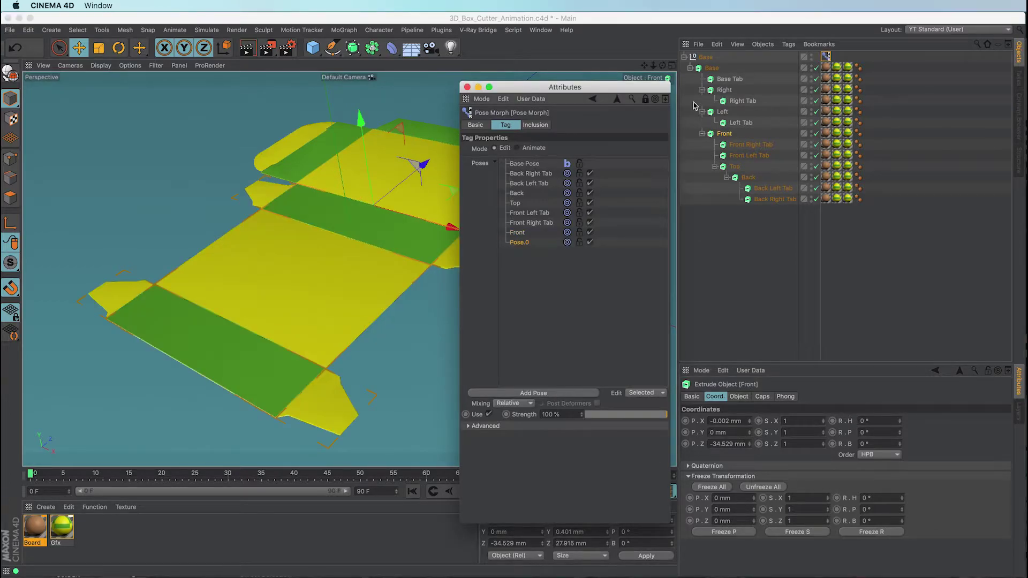
{"action": "double_click", "coordinate": [736, 124]}
{"action": "key", "text": "super+c"}
{"action": "double_click", "coordinate": [519, 243]}
{"action": "key", "text": "super+v"}
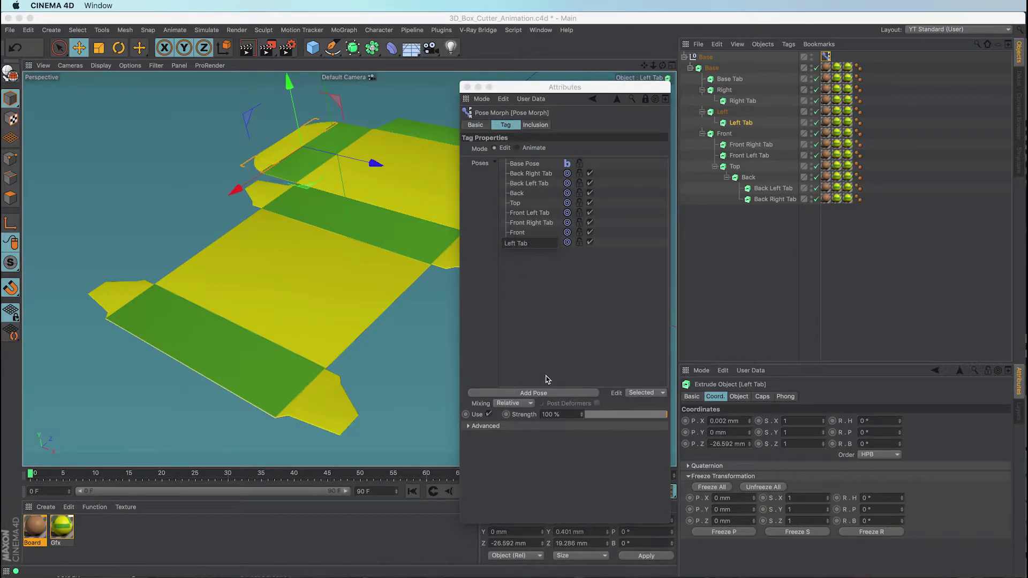
{"action": "left_click", "coordinate": [538, 273]}
{"action": "left_click", "coordinate": [527, 245]}
Step: With the Left Tab pose active, set the Left Tab object's pitch rotation to 90°
{"action": "left_click", "coordinate": [741, 123]}
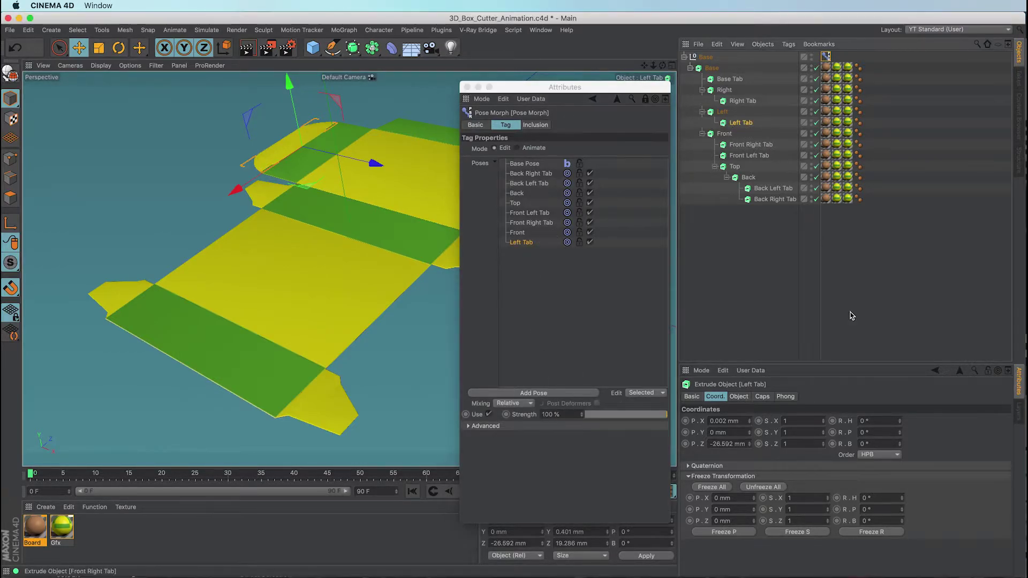
{"action": "left_click", "coordinate": [881, 432]}
{"action": "type", "text": "90"}
{"action": "key", "text": "Return"}
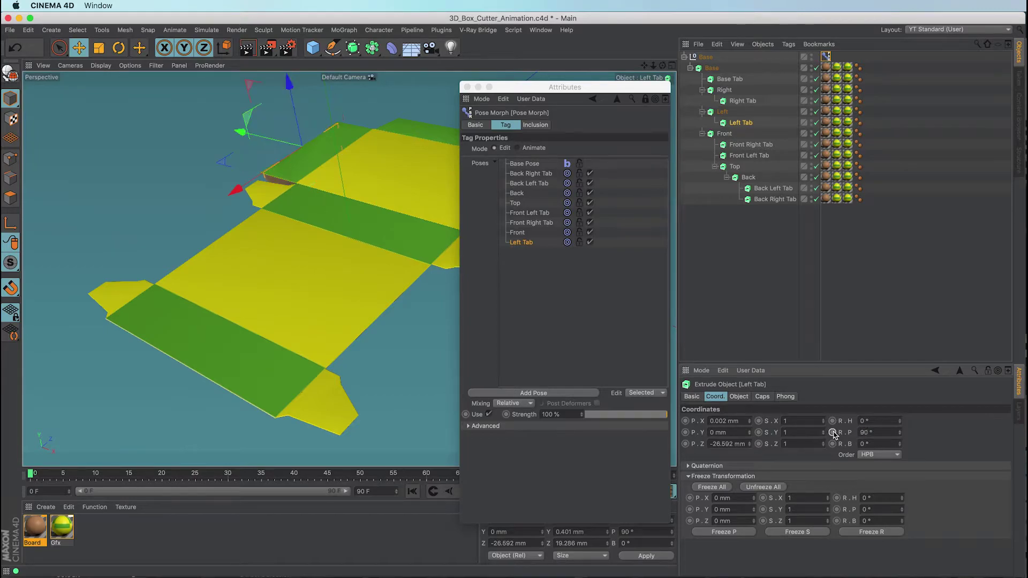
Step: Add a ninth pose to the Pose Morph tag, name it Left after the matching object, and make it active
{"action": "left_click", "coordinate": [534, 393]}
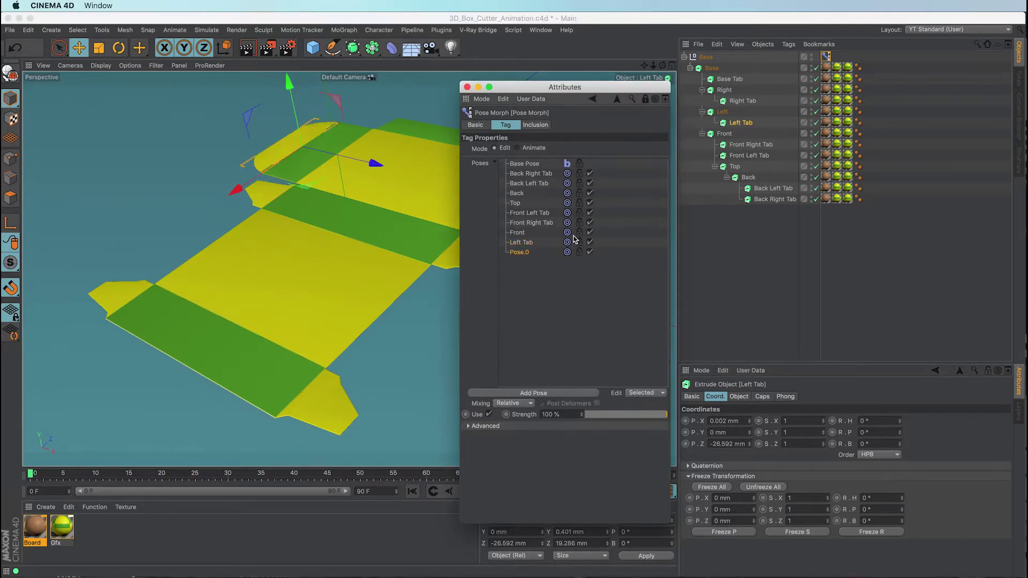
{"action": "left_click", "coordinate": [722, 113]}
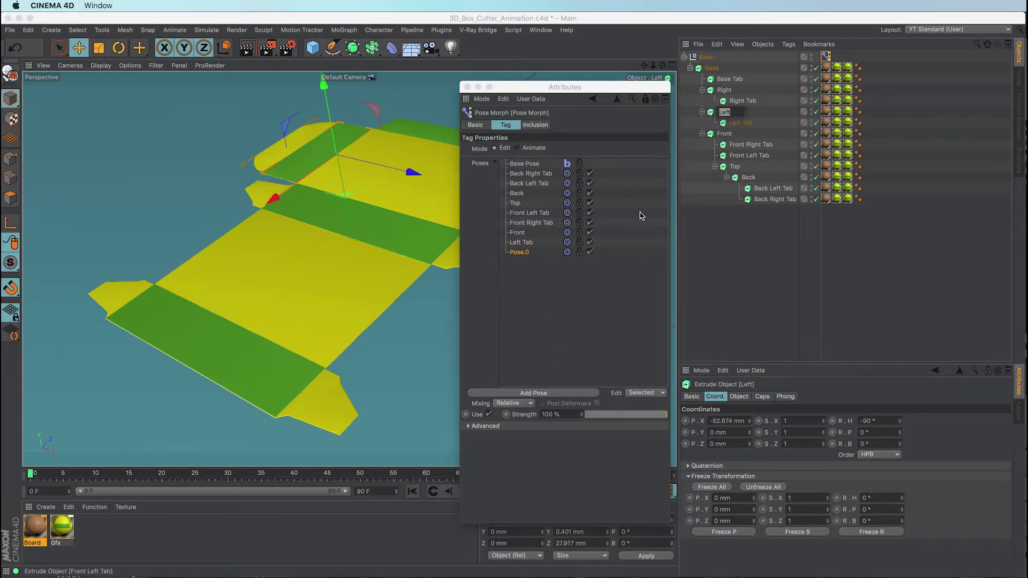
{"action": "double_click", "coordinate": [520, 253]}
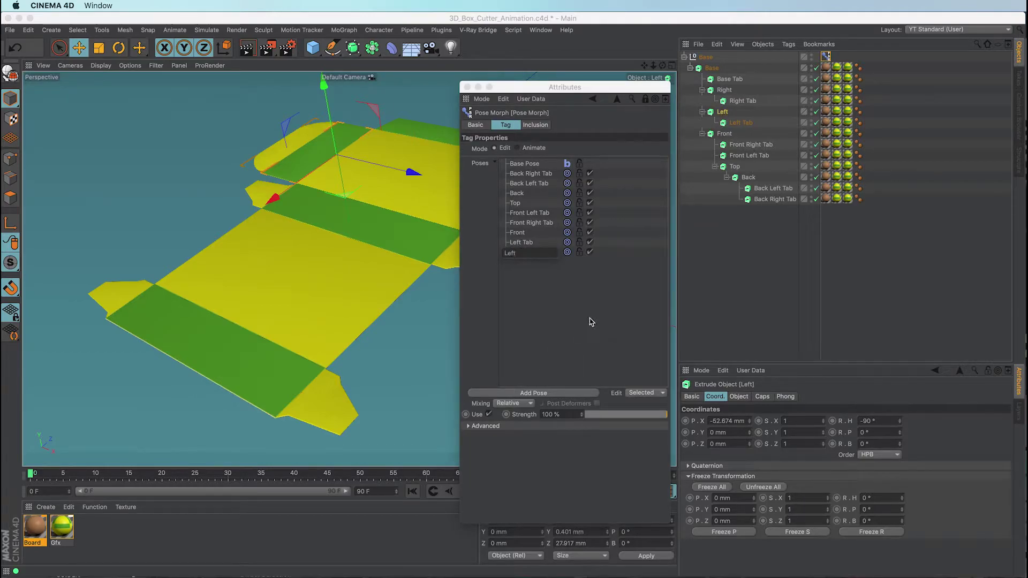
{"action": "left_click", "coordinate": [533, 288]}
{"action": "left_click", "coordinate": [520, 254]}
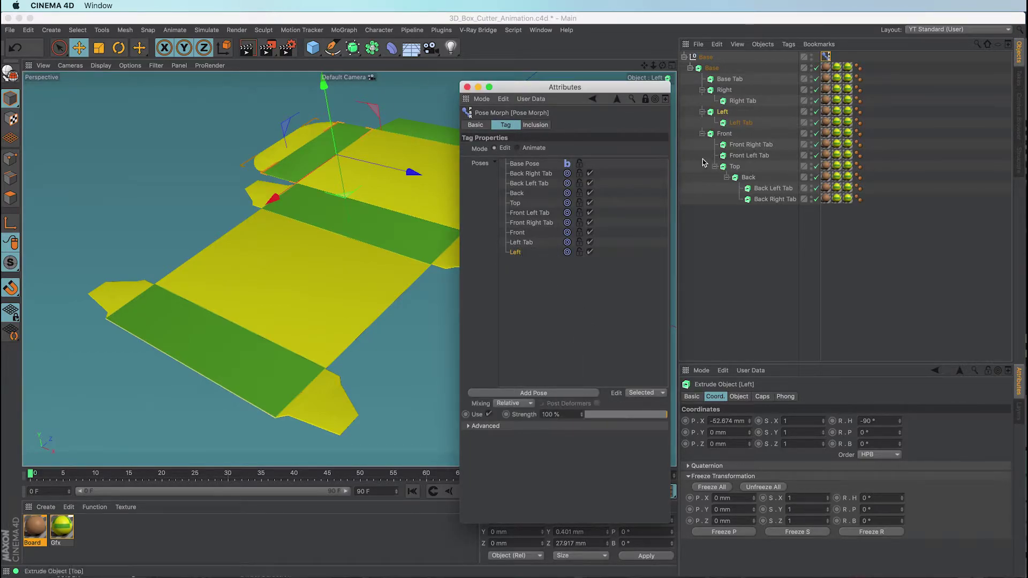
Step: With the Left pose active, set the Left object's pitch rotation to 90°
{"action": "left_click", "coordinate": [860, 433]}
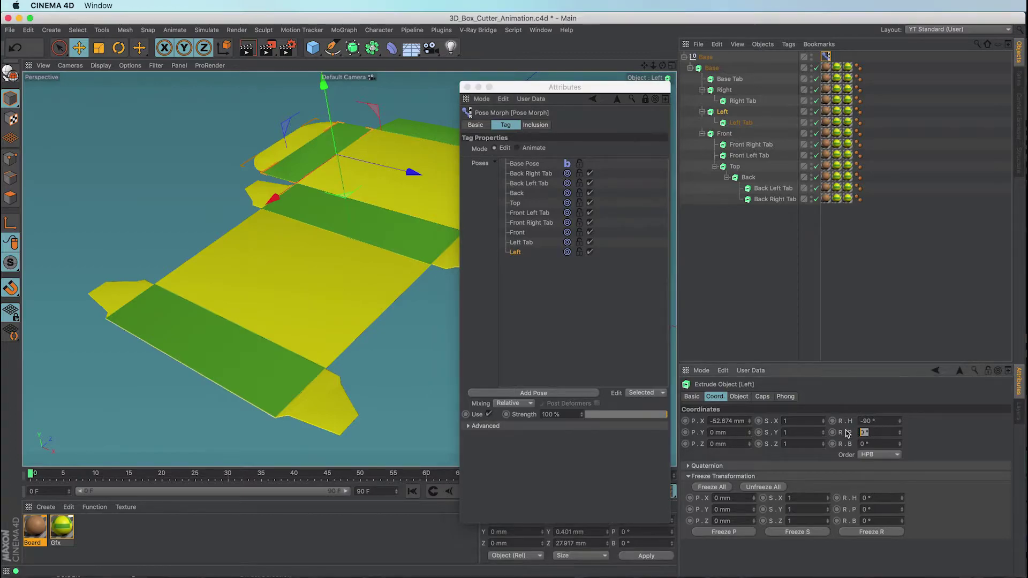
{"action": "type", "text": "90"}
{"action": "key", "text": "Return"}
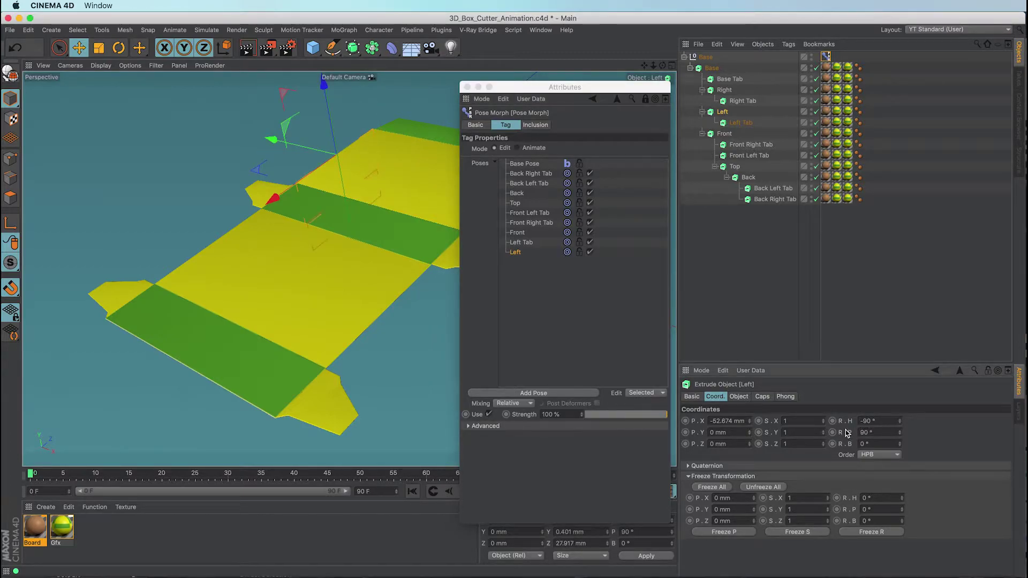
Step: Add a tenth pose named Right Tab and, with it active, set the Right Tab object's pitch rotation to 90°
{"action": "left_click", "coordinate": [558, 392]}
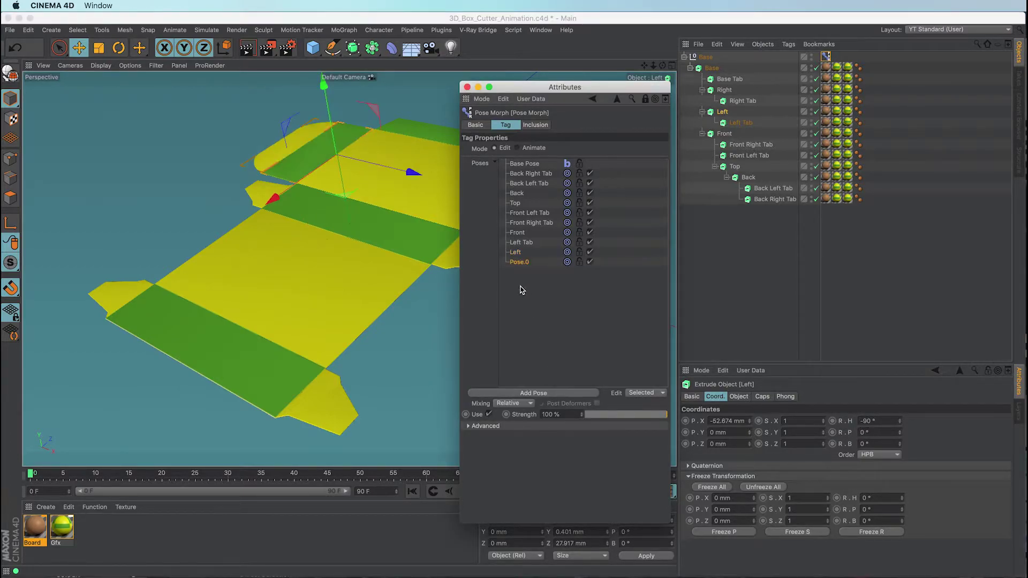
{"action": "double_click", "coordinate": [751, 101]}
{"action": "key", "text": "cmd+c"}
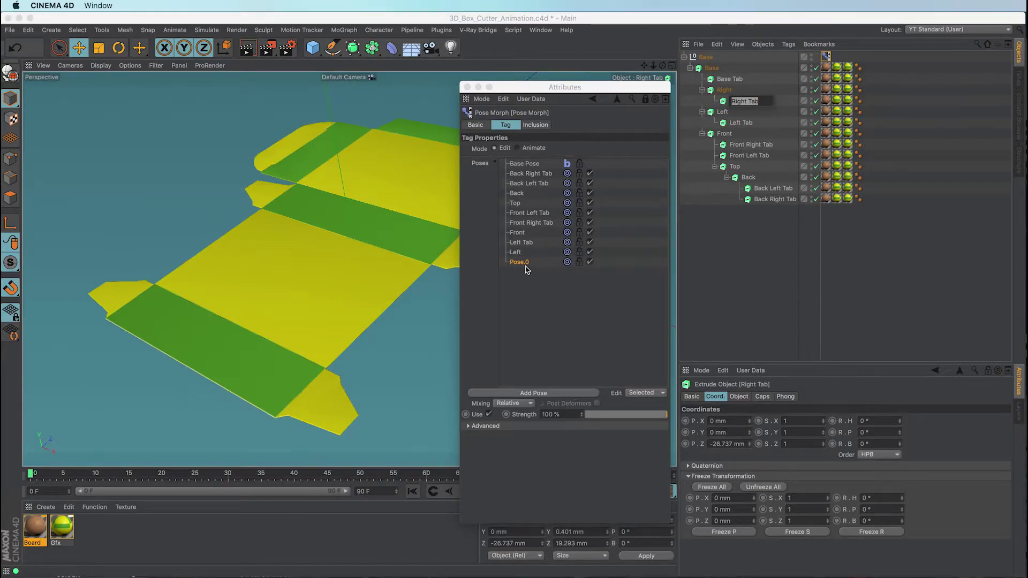
{"action": "double_click", "coordinate": [520, 261]}
{"action": "key", "text": "cmd+v"}
{"action": "key", "text": "Return"}
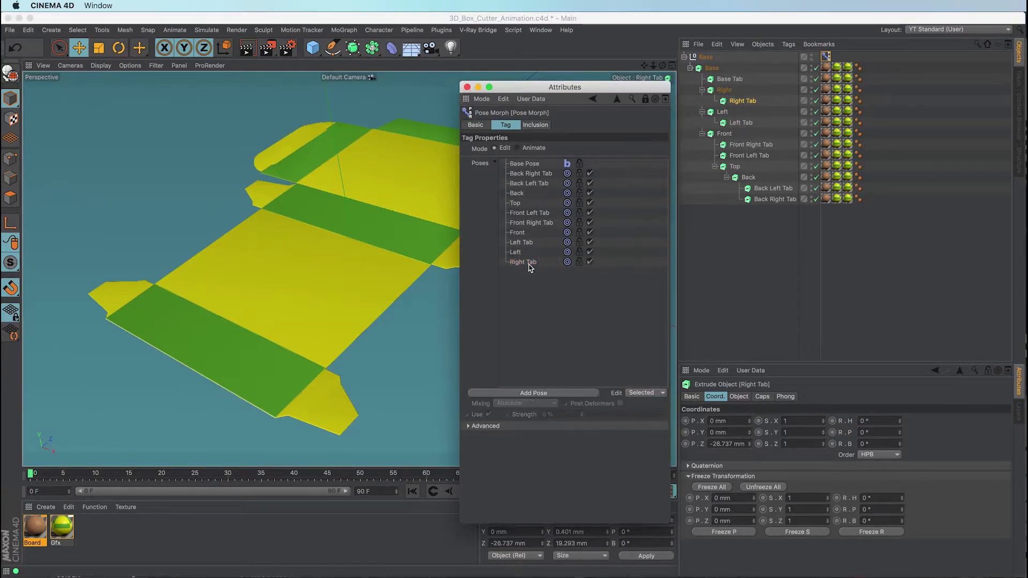
{"action": "left_click", "coordinate": [739, 102]}
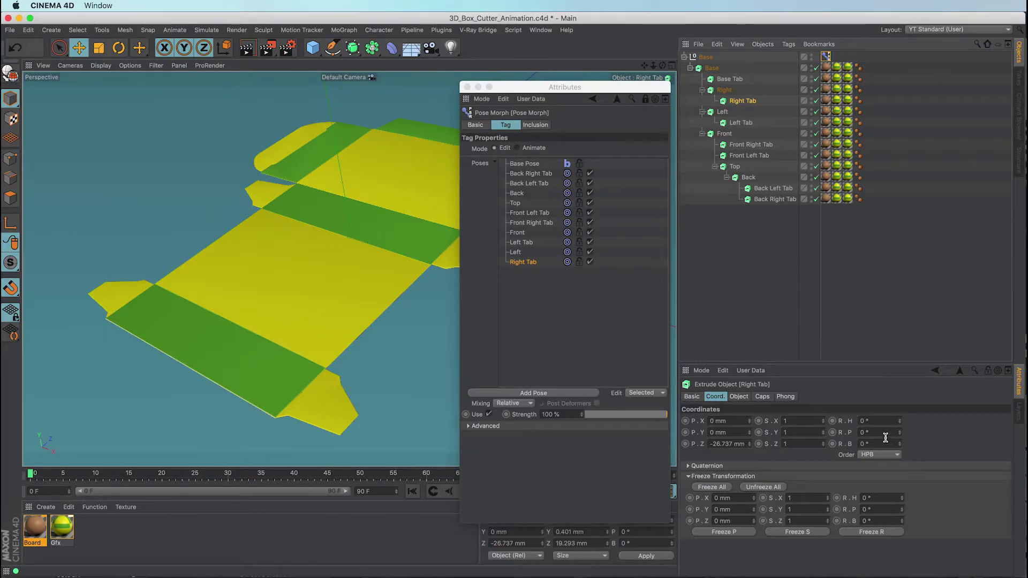
{"action": "left_click", "coordinate": [854, 434]}
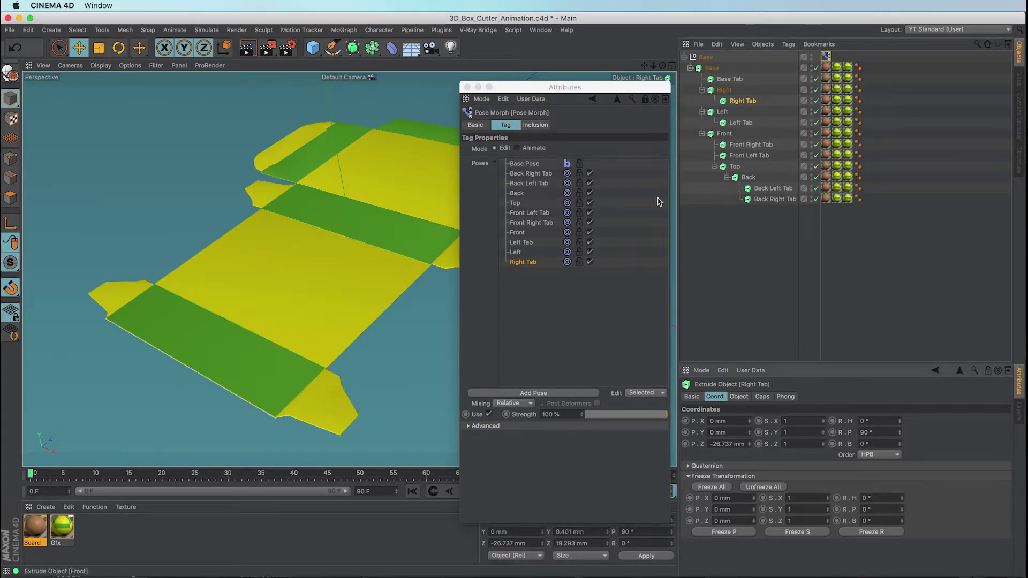
Step: Add an eleventh pose named Right and, with it active, set the Right object's pitch rotation to 90°
{"action": "left_click", "coordinate": [542, 394]}
{"action": "left_click", "coordinate": [546, 397]}
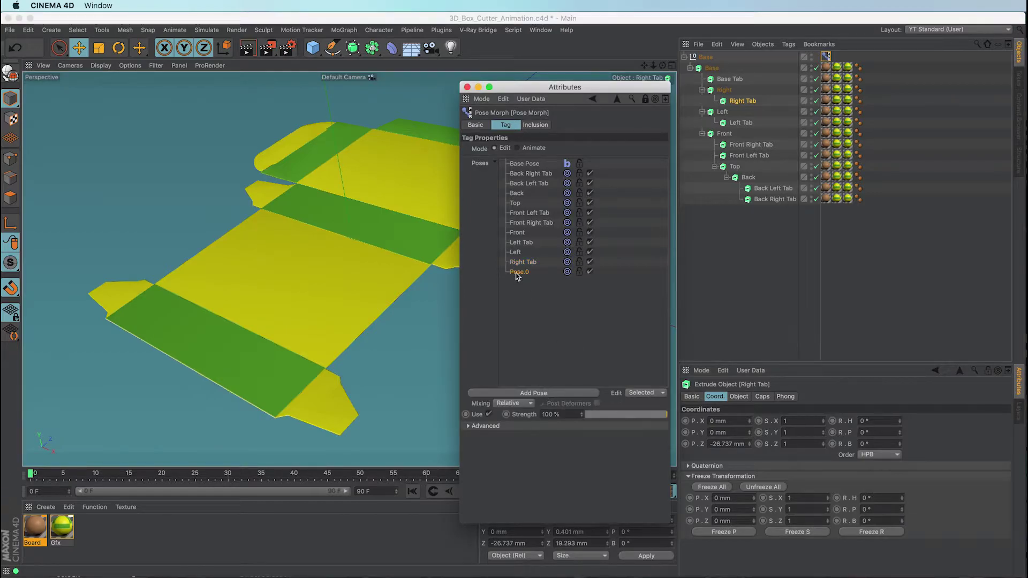
{"action": "left_click", "coordinate": [724, 91]}
{"action": "left_click_drag", "start_coordinate": [725, 91], "coordinate": [523, 272]}
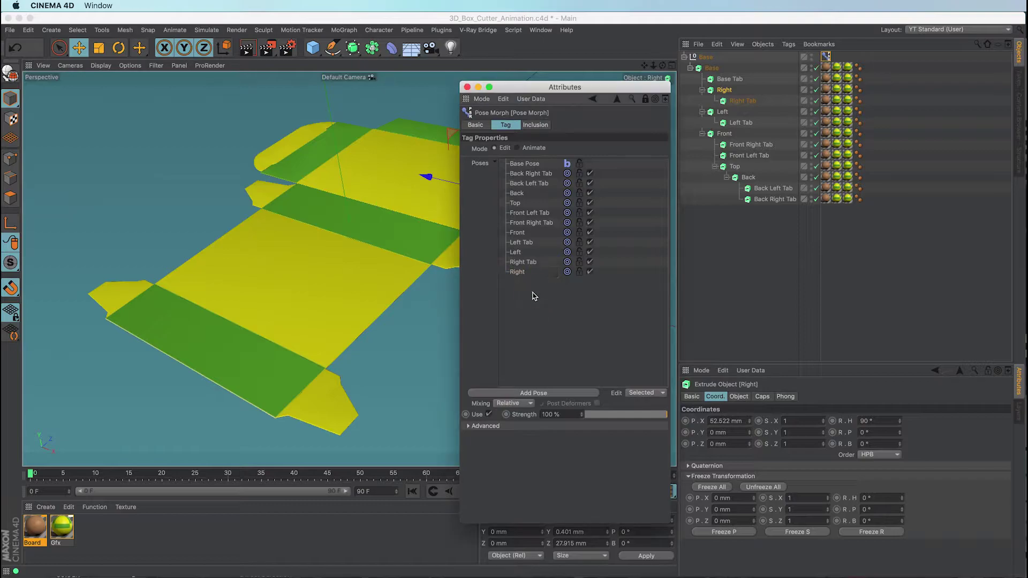
{"action": "left_click", "coordinate": [726, 91]}
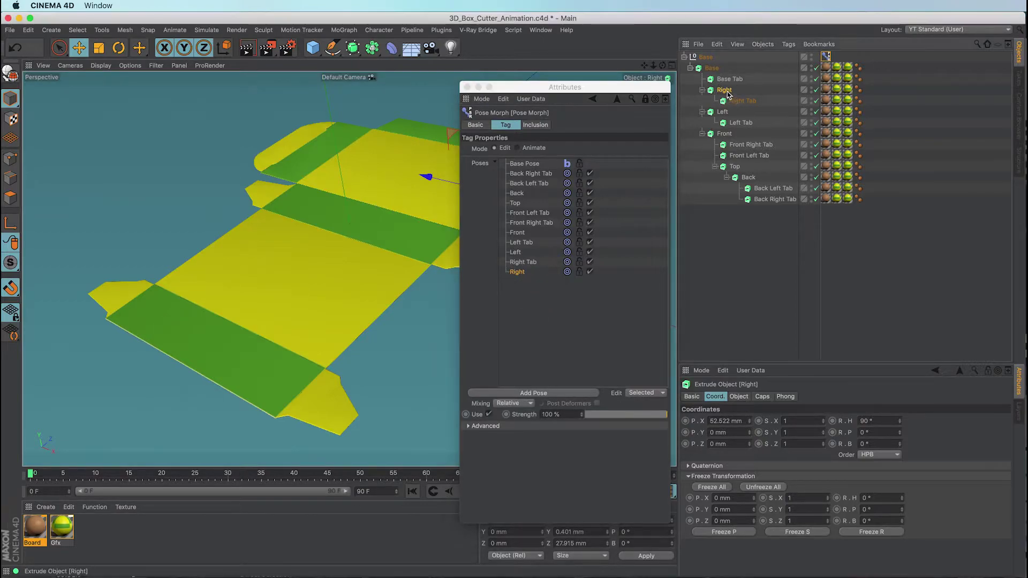
{"action": "double_click", "coordinate": [864, 433]}
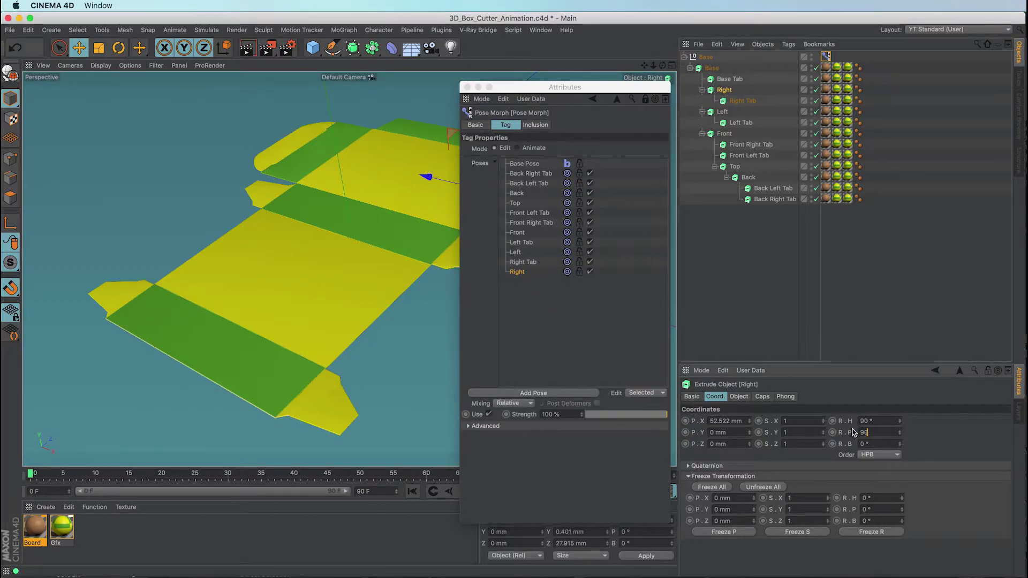
Step: Add a twelfth pose to the Pose Morph tag and name it Base Tab after the matching object
{"action": "left_click", "coordinate": [557, 394]}
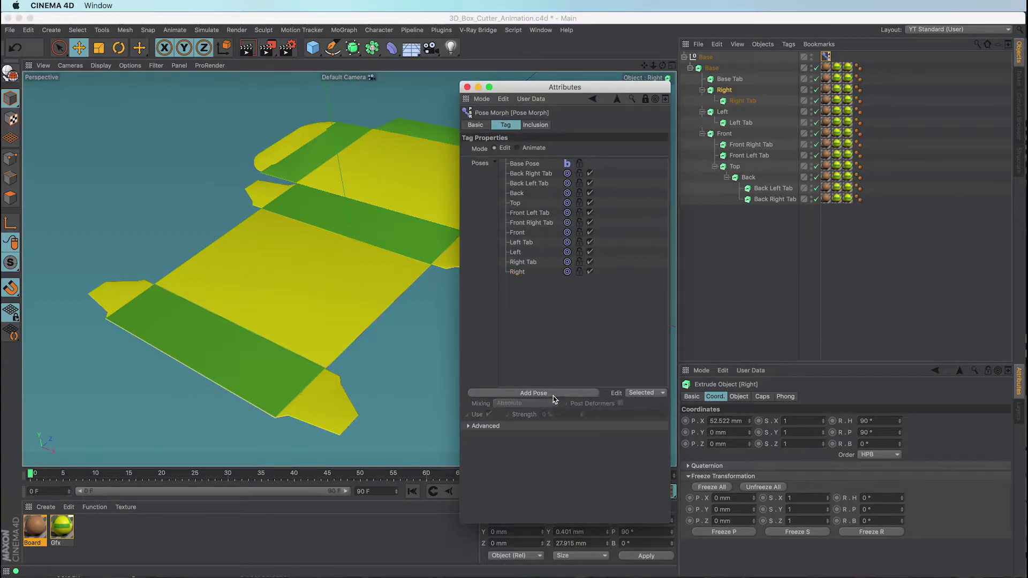
{"action": "double_click", "coordinate": [740, 79]}
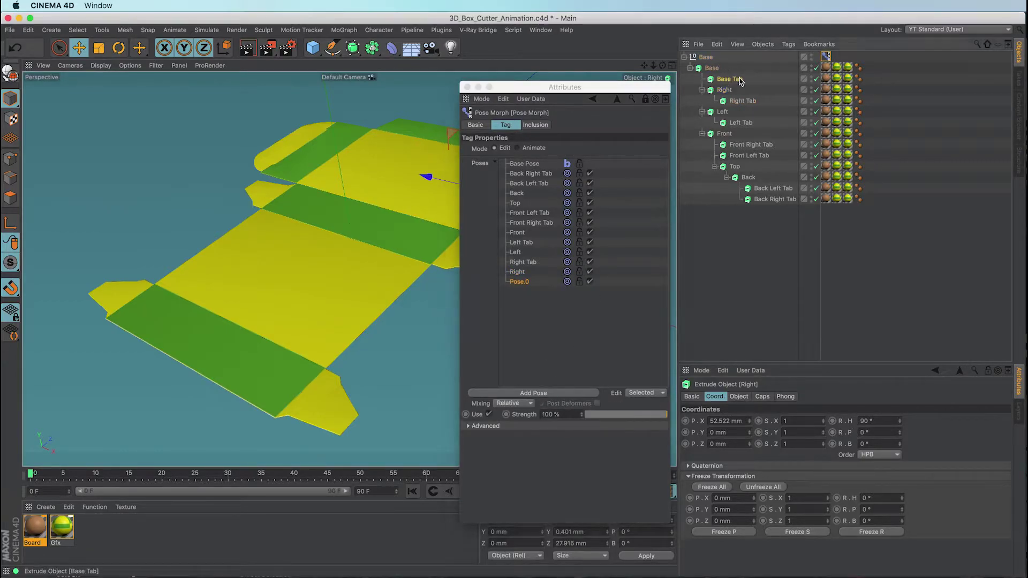
{"action": "double_click", "coordinate": [520, 282]}
{"action": "key", "text": "super+v"}
{"action": "left_click", "coordinate": [529, 306]}
{"action": "left_click", "coordinate": [529, 282]}
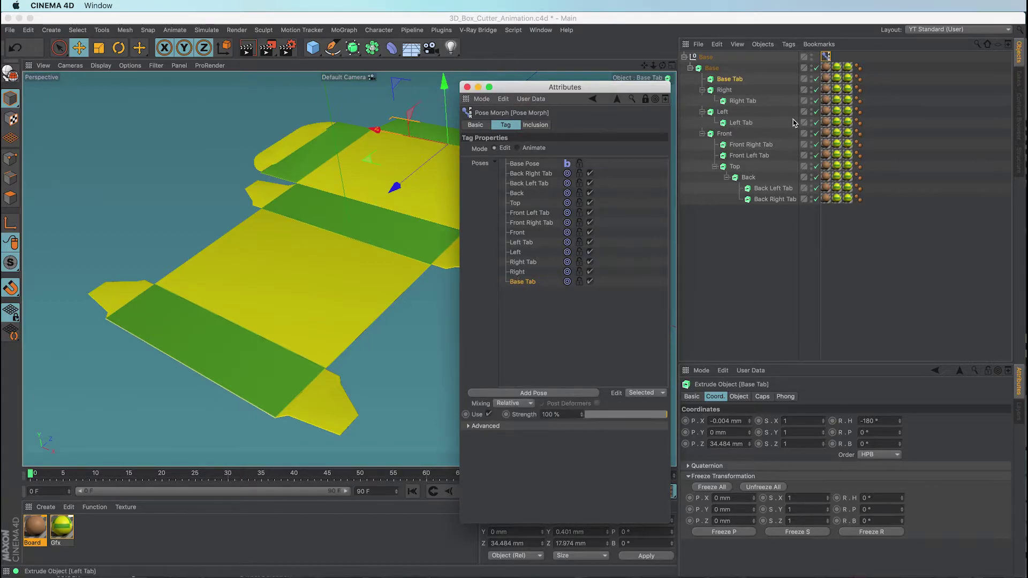
Step: With the Base Tab pose active, set the Base Tab object's pitch rotation to 90°
{"action": "left_click", "coordinate": [734, 80]}
{"action": "double_click", "coordinate": [878, 433]}
{"action": "type", "text": "90"}
{"action": "key", "text": "Return"}
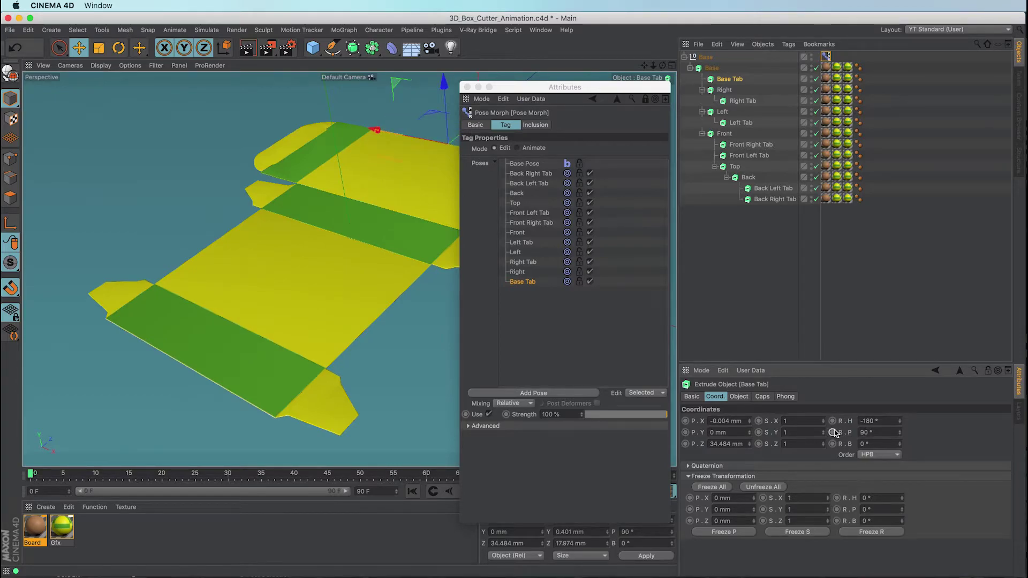
Step: Move the floating Attributes window clear of the box and switch the Pose Morph tag to Animate mode
{"action": "left_click_drag", "start_coordinate": [592, 94], "coordinate": [832, 95]}
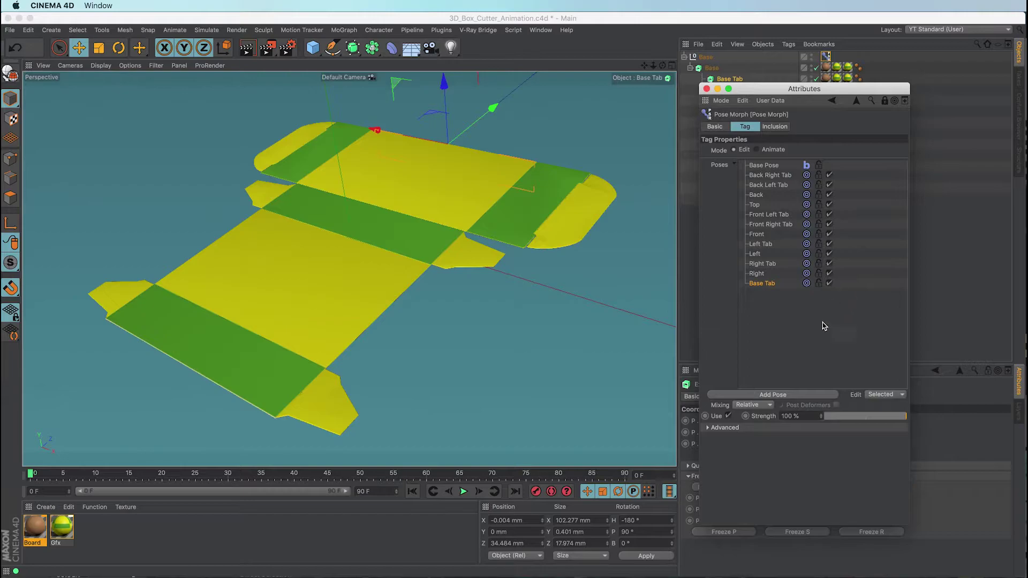
{"action": "left_click_drag", "start_coordinate": [764, 92], "coordinate": [766, 91]}
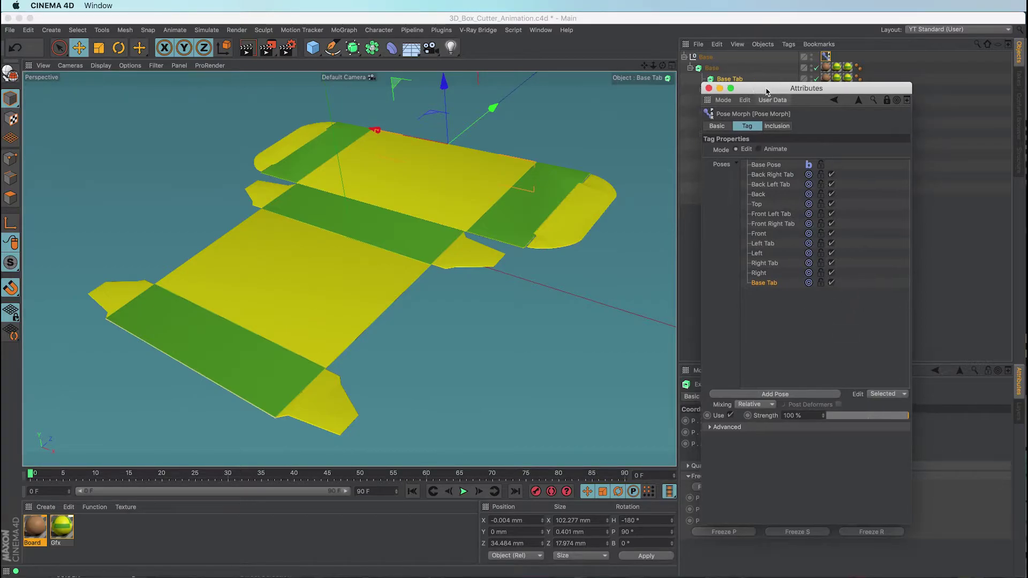
{"action": "left_click", "coordinate": [760, 150]}
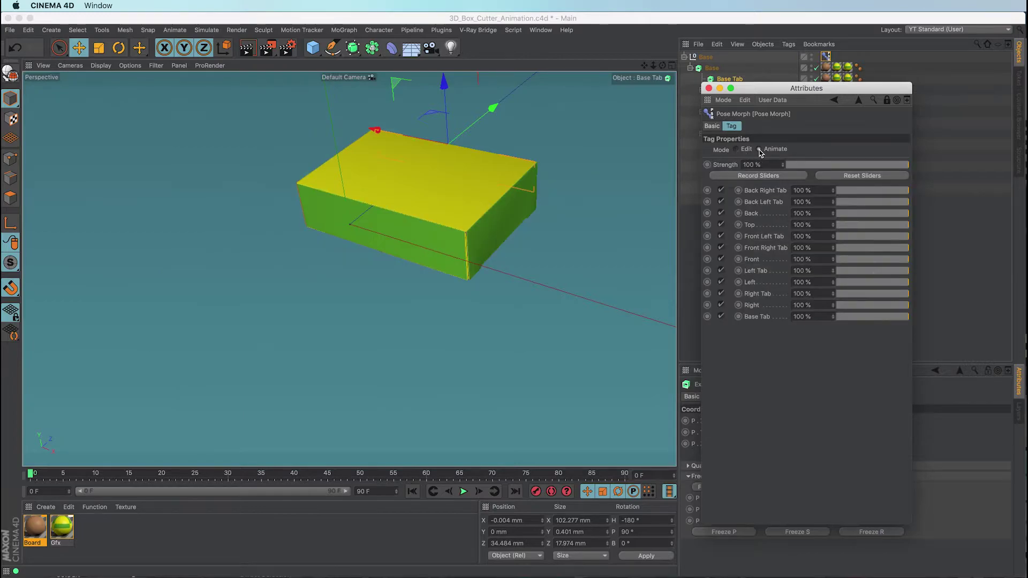
Step: Make the floating Attributes window wider and shorter to fit the pose sliders, and position it below the object hierarchy
{"action": "left_click_drag", "start_coordinate": [765, 88], "coordinate": [678, 82]}
{"action": "left_click_drag", "start_coordinate": [827, 518], "coordinate": [942, 510]}
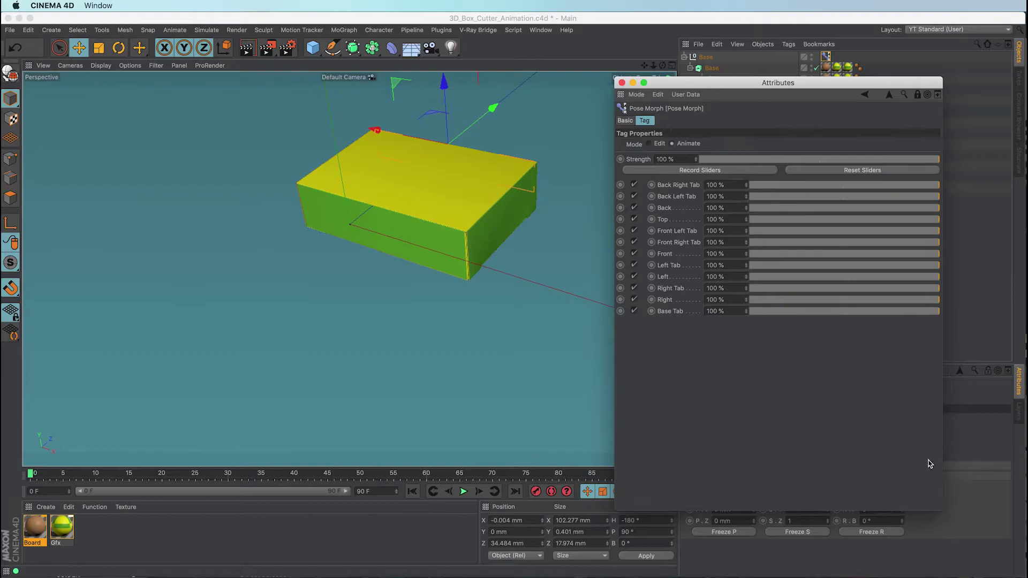
{"action": "left_click_drag", "start_coordinate": [701, 83], "coordinate": [684, 127]}
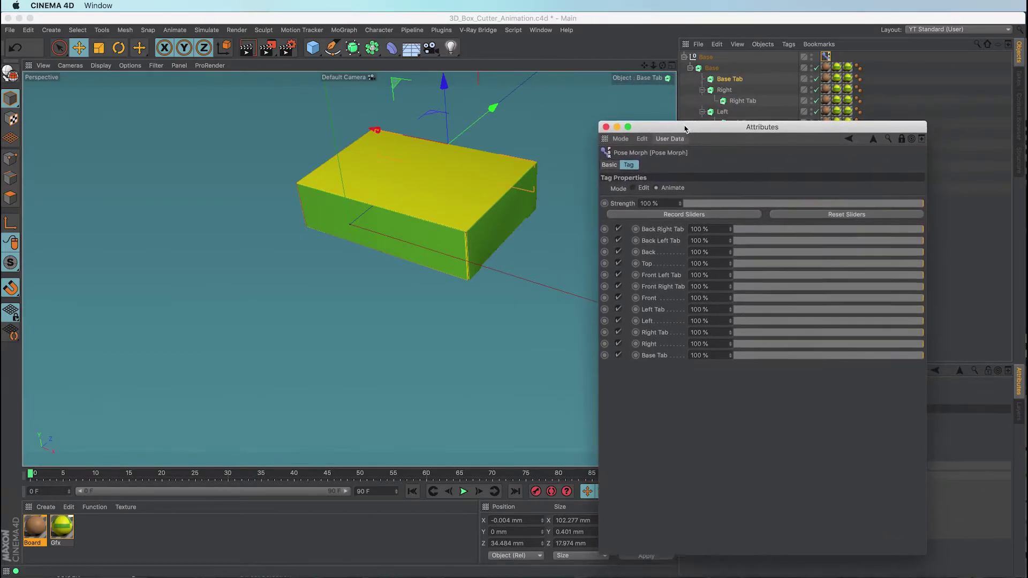
{"action": "left_click_drag", "start_coordinate": [925, 552], "coordinate": [921, 393]}
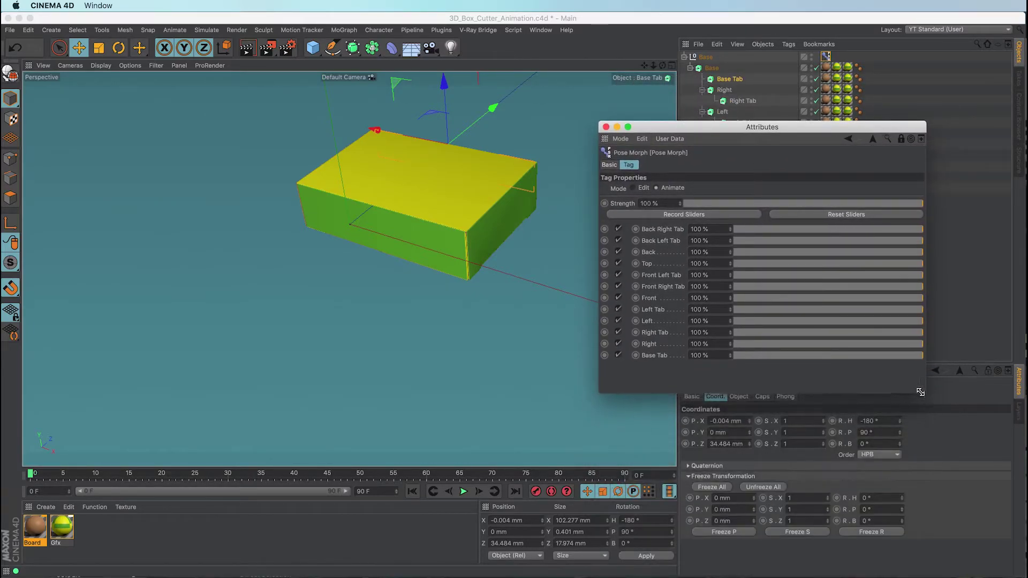
{"action": "left_click_drag", "start_coordinate": [719, 127], "coordinate": [758, 236]}
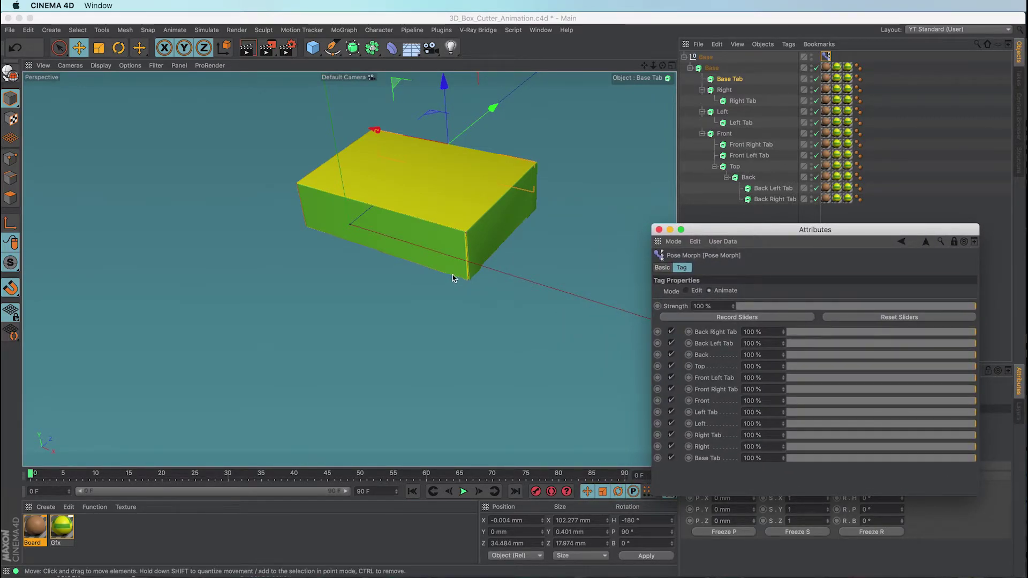
Step: Place the Pose Morph tag's Back Right Tab and Base Tab strength sliders in the viewport as HUD controls
{"action": "left_click_drag", "start_coordinate": [514, 230], "coordinate": [349, 268], "text": "alt"}
{"action": "left_click_drag", "start_coordinate": [697, 232], "coordinate": [668, 213]}
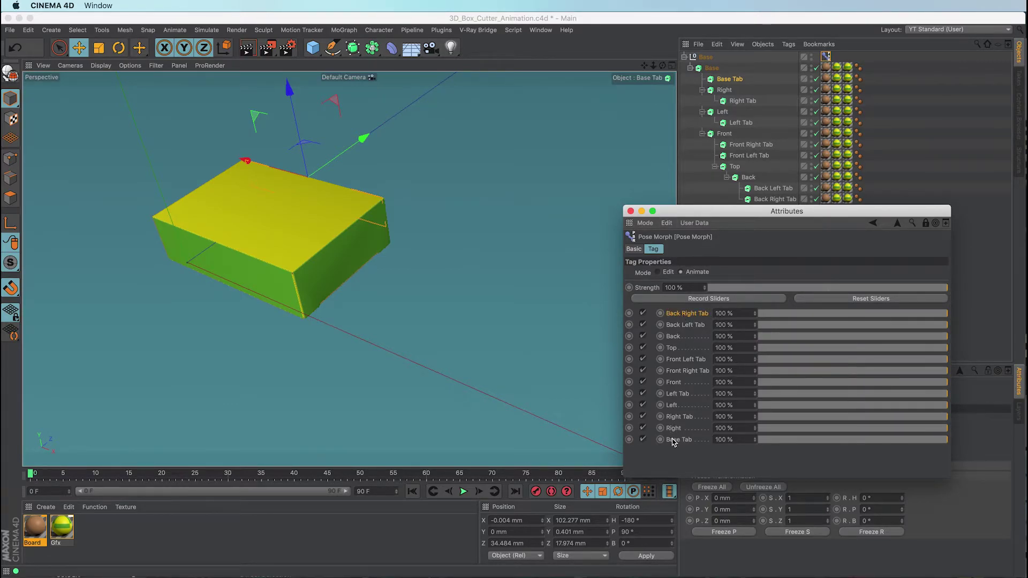
{"action": "left_click_drag", "start_coordinate": [673, 440], "coordinate": [616, 292]}
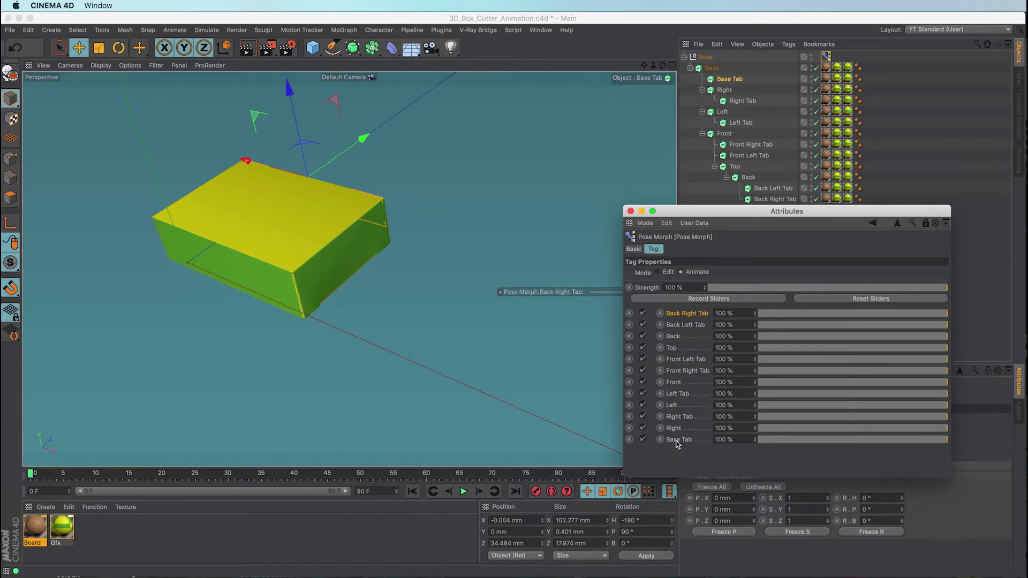
{"action": "left_click_drag", "start_coordinate": [676, 444], "coordinate": [553, 405]}
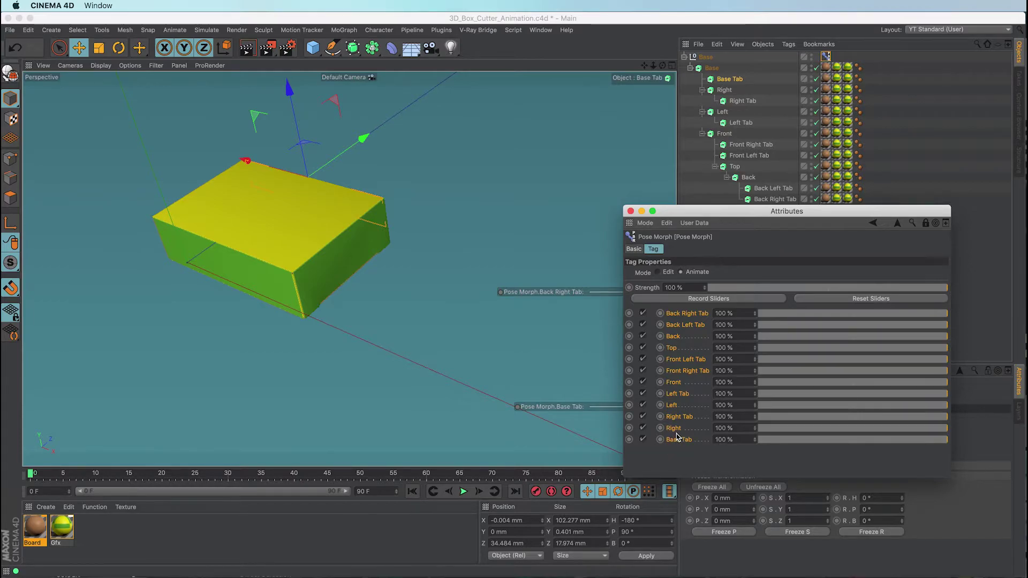
Step: Add the other ten pose strength sliders, Right up through Back Left Tab, to the viewport HUD and move the Attributes window off them
{"action": "left_click_drag", "start_coordinate": [674, 431], "coordinate": [535, 387]}
{"action": "left_click_drag", "start_coordinate": [678, 417], "coordinate": [524, 378]}
{"action": "left_click_drag", "start_coordinate": [674, 405], "coordinate": [537, 373]}
{"action": "left_click_drag", "start_coordinate": [673, 399], "coordinate": [536, 360]}
{"action": "left_click_drag", "start_coordinate": [674, 383], "coordinate": [525, 351]}
{"action": "left_click_drag", "start_coordinate": [675, 370], "coordinate": [522, 337]}
{"action": "left_click_drag", "start_coordinate": [673, 362], "coordinate": [528, 328]}
{"action": "left_click_drag", "start_coordinate": [673, 349], "coordinate": [530, 314]}
{"action": "left_click_drag", "start_coordinate": [673, 336], "coordinate": [533, 306]}
{"action": "left_click_drag", "start_coordinate": [673, 324], "coordinate": [550, 299]}
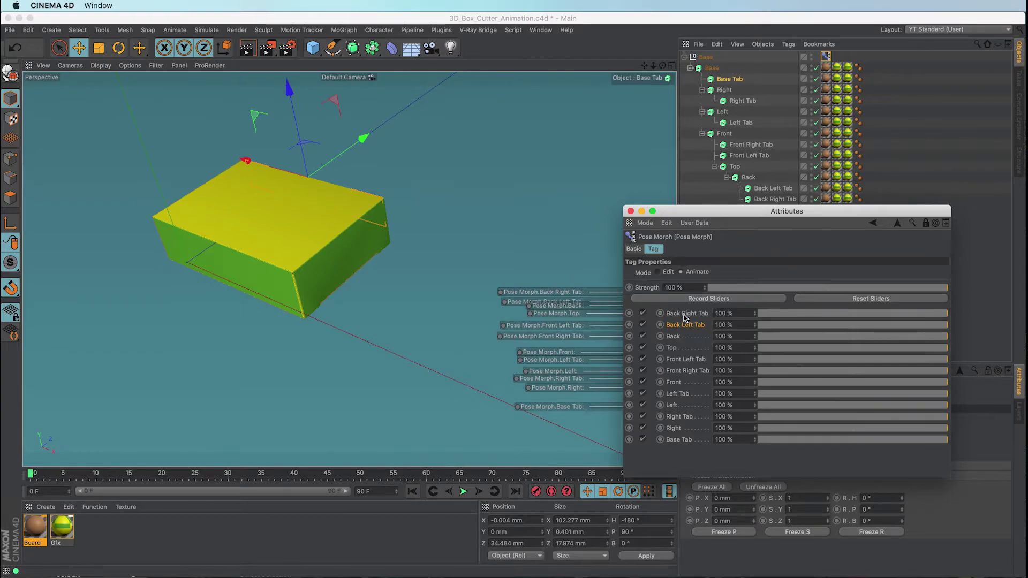
{"action": "left_click_drag", "start_coordinate": [677, 213], "coordinate": [748, 160]}
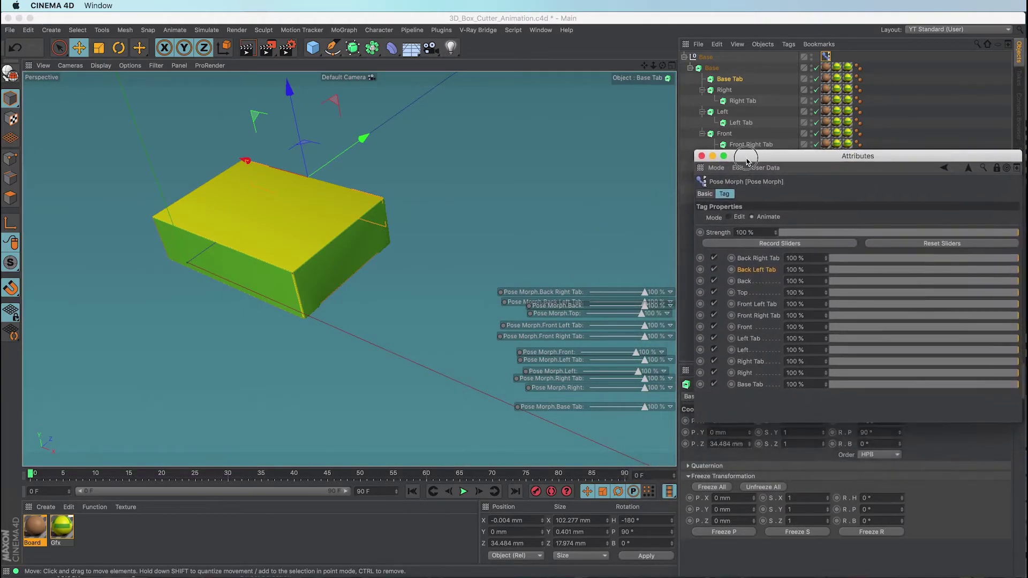
Step: Select all twelve Pose Morph sliders in the viewport HUD, from Back Right Tab to Base Tab, and combine them into one group
{"action": "left_click", "coordinate": [536, 295]}
{"action": "left_click", "coordinate": [516, 306], "text": "shift"}
{"action": "left_click", "coordinate": [538, 314], "text": "shift"}
{"action": "left_click", "coordinate": [536, 326], "text": "shift"}
{"action": "left_click", "coordinate": [537, 337], "text": "shift"}
{"action": "left_click", "coordinate": [542, 352], "text": "shift"}
{"action": "left_click", "coordinate": [543, 362], "text": "shift"}
{"action": "left_click", "coordinate": [541, 371], "text": "shift"}
{"action": "left_click", "coordinate": [542, 379], "text": "shift"}
{"action": "left_click", "coordinate": [543, 387], "text": "shift"}
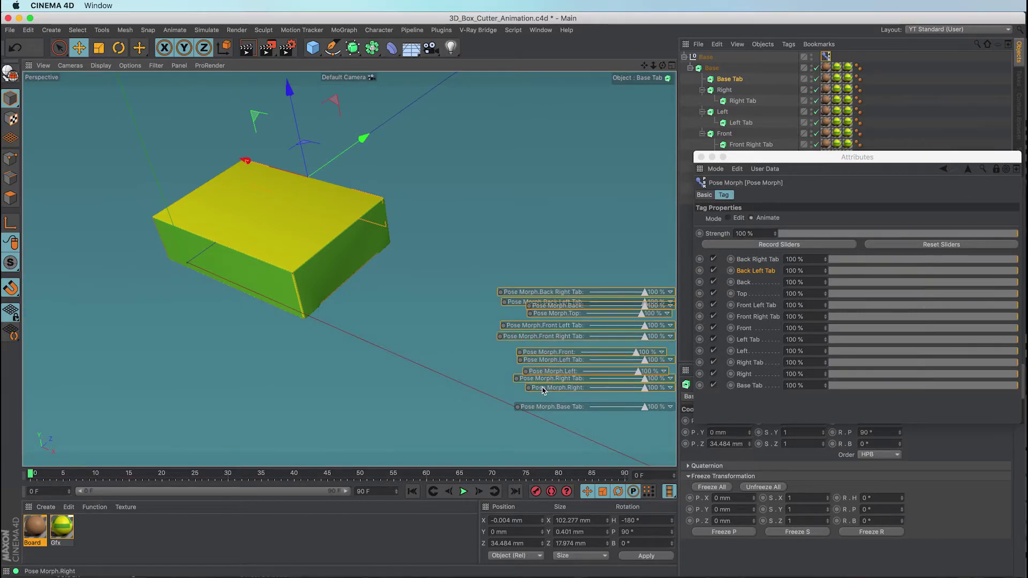
{"action": "left_click", "coordinate": [543, 407], "text": "shift"}
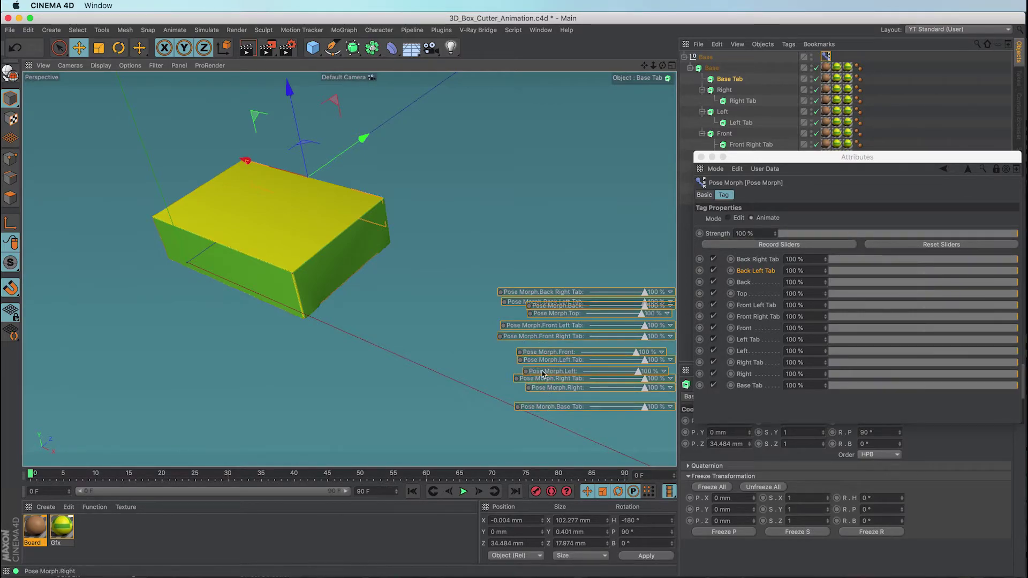
{"action": "right_click", "coordinate": [534, 293]}
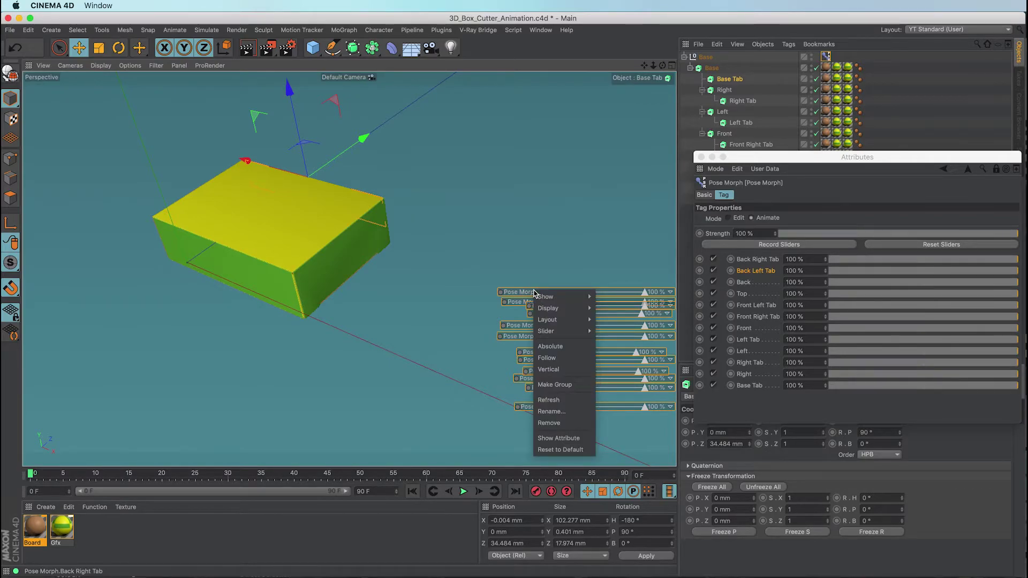
{"action": "left_click", "coordinate": [547, 385]}
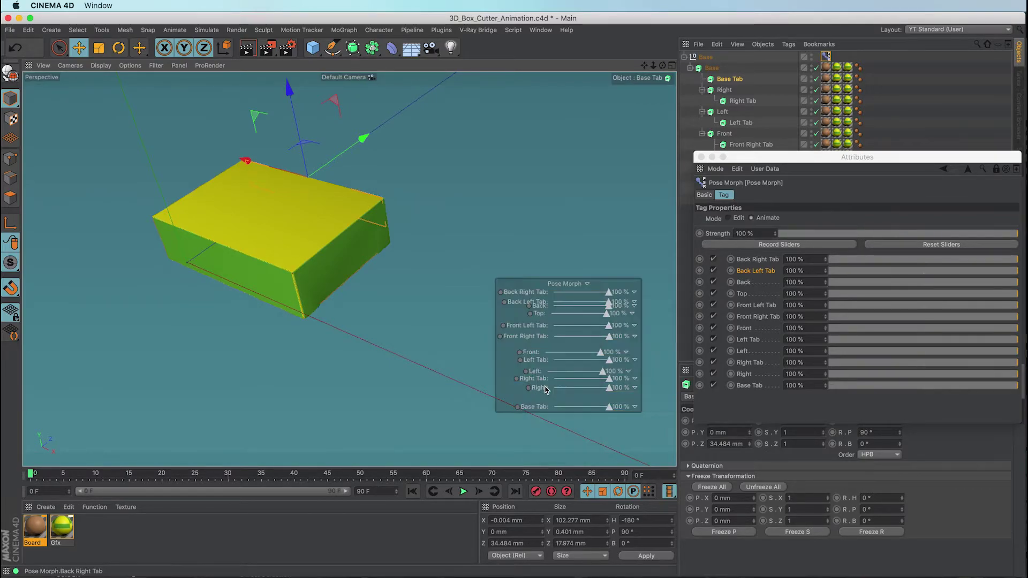
Step: Undo the accidental move of the Base Tab panel, clear the selection and close the floating Attributes window
{"action": "left_click_drag", "start_coordinate": [308, 176], "coordinate": [572, 227]}
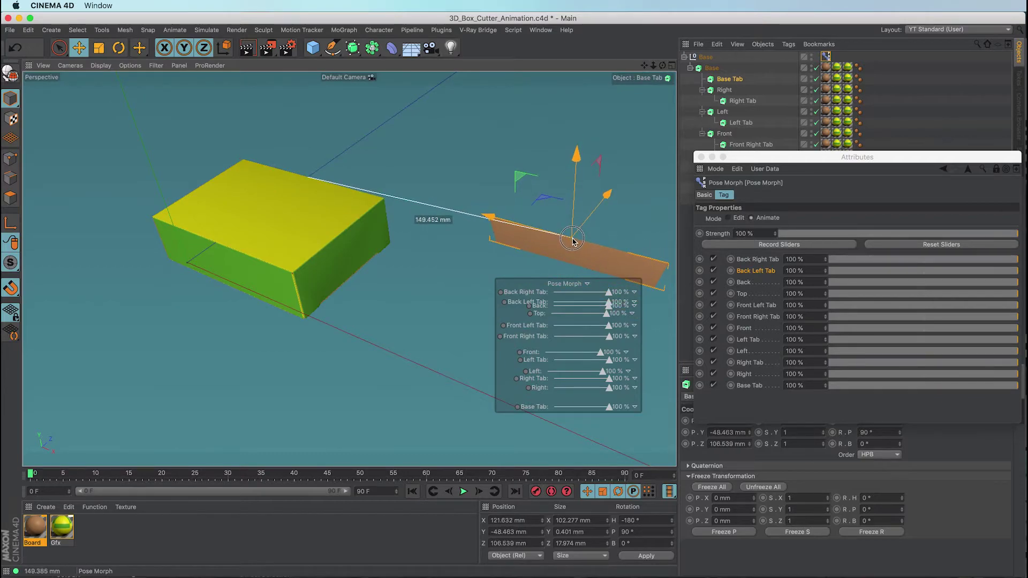
{"action": "key", "text": "ctrl+z"}
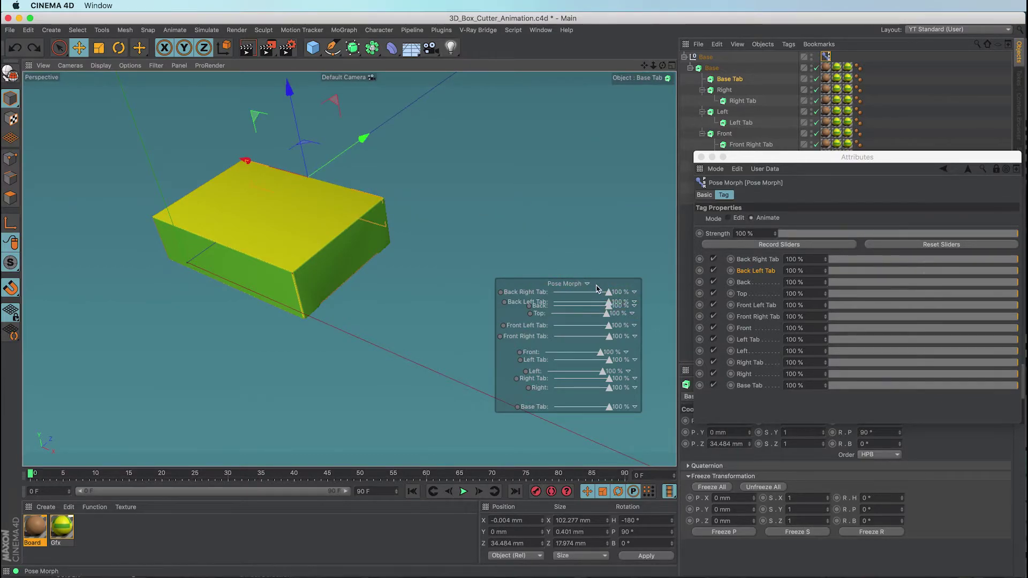
{"action": "left_click", "coordinate": [528, 286]}
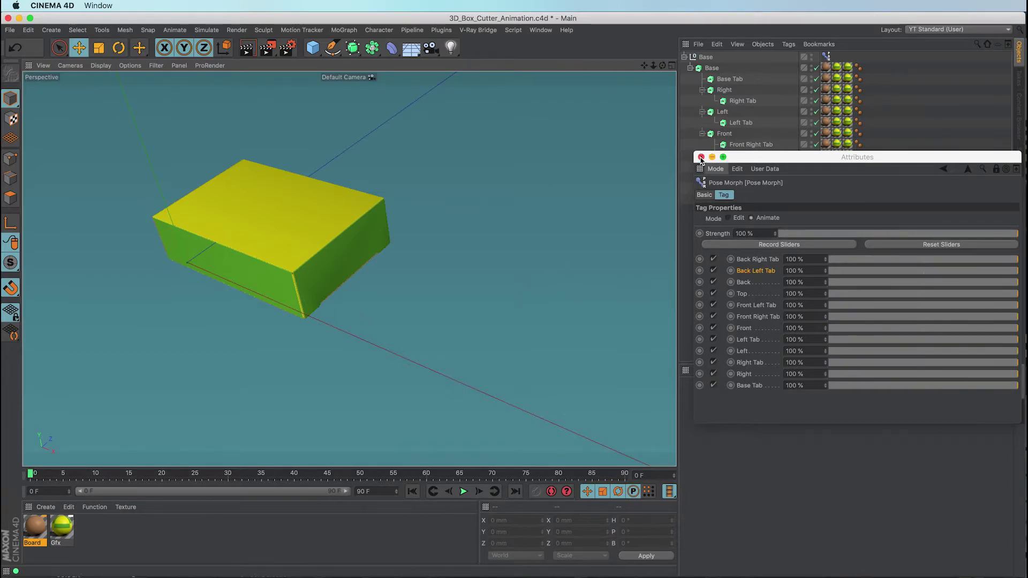
{"action": "left_click", "coordinate": [701, 157]}
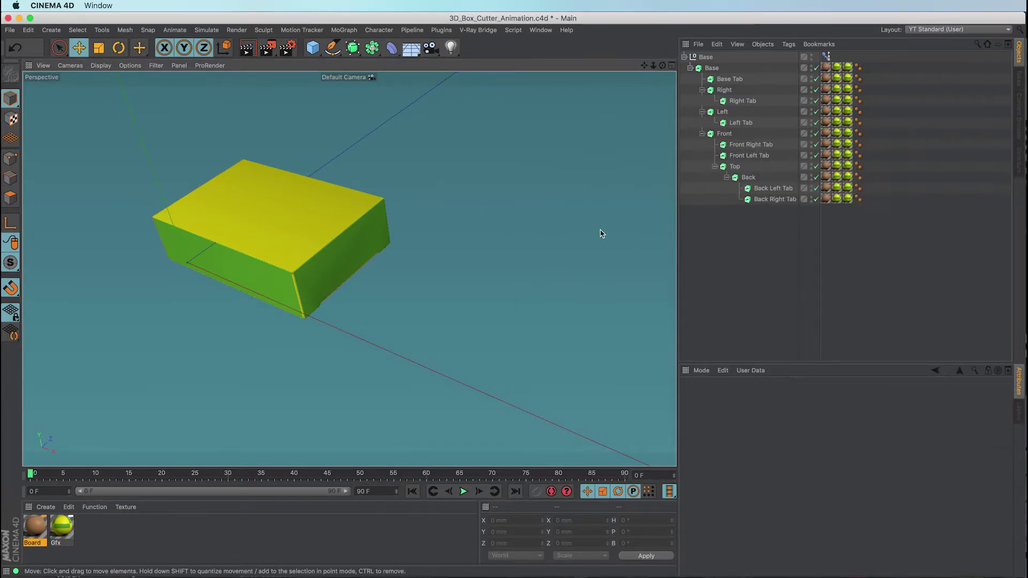
Step: Select the box panels and their Pose Morph tag, set the Pose Morph HUD group to show Always, and deselect everything
{"action": "left_click", "coordinate": [712, 68]}
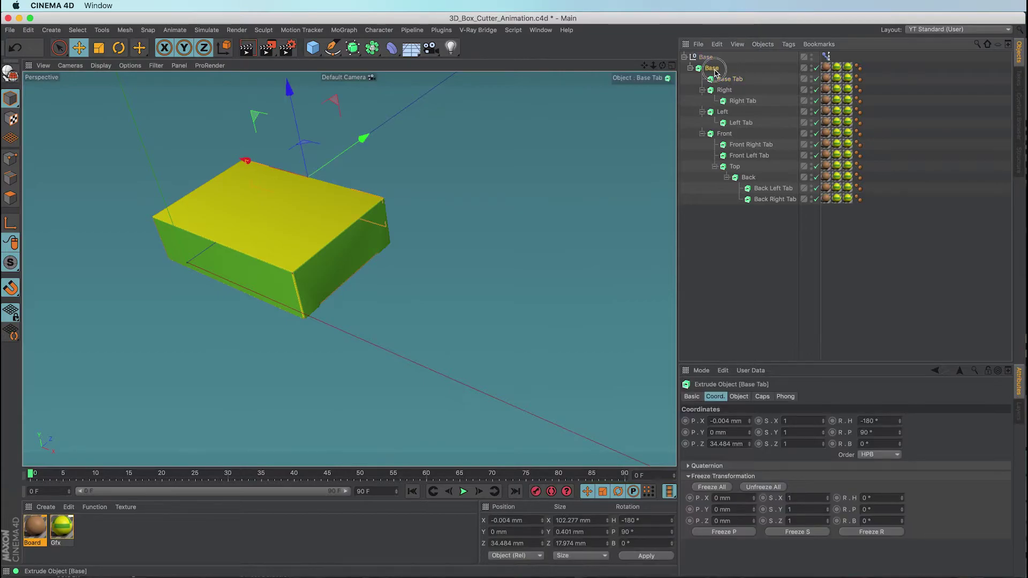
{"action": "left_click", "coordinate": [773, 194], "text": "shift"}
{"action": "left_click", "coordinate": [826, 56]}
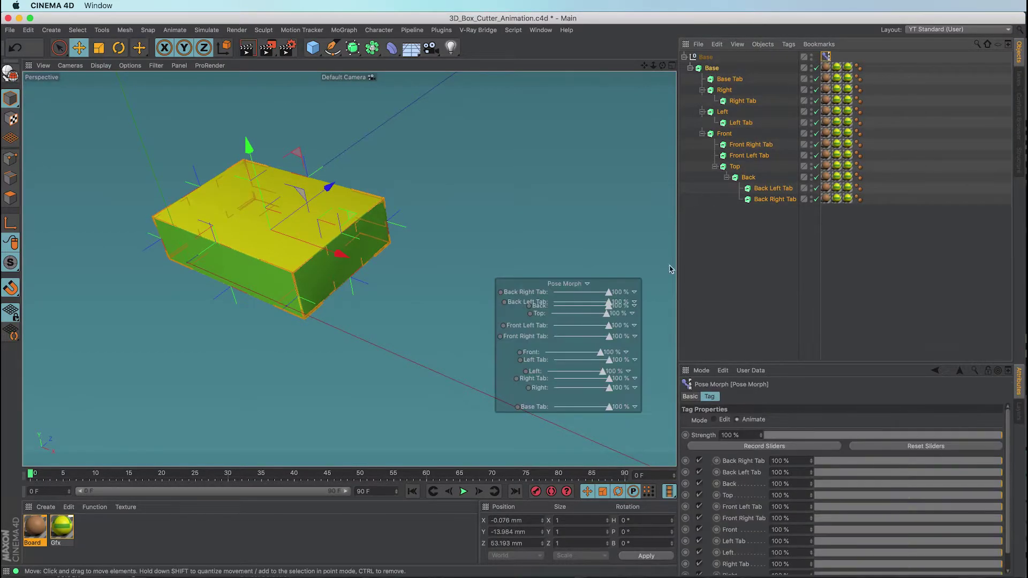
{"action": "right_click", "coordinate": [524, 285]}
{"action": "mouse_move", "coordinate": [534, 292]}
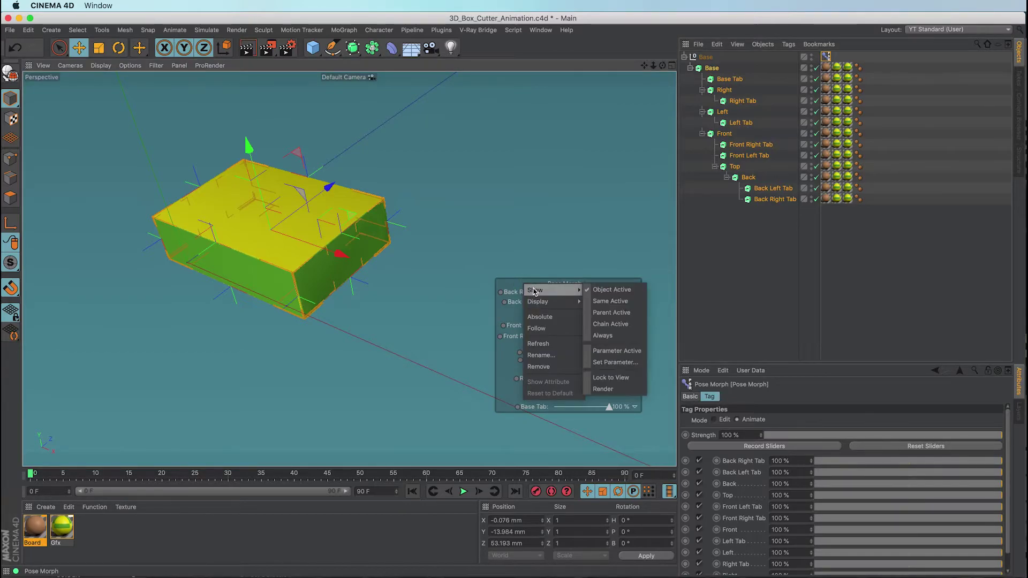
{"action": "left_click", "coordinate": [607, 339]}
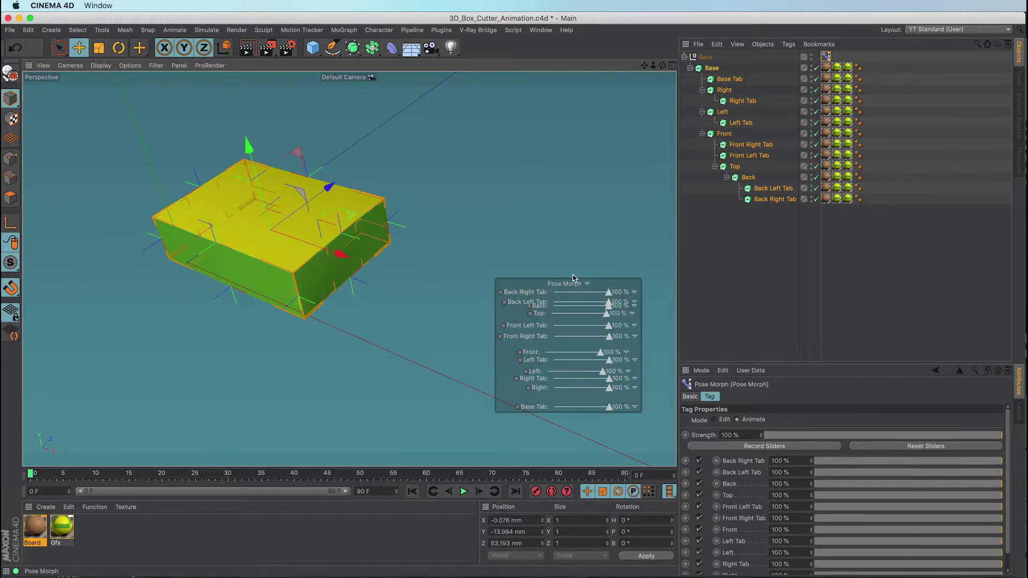
{"action": "right_click", "coordinate": [533, 288]}
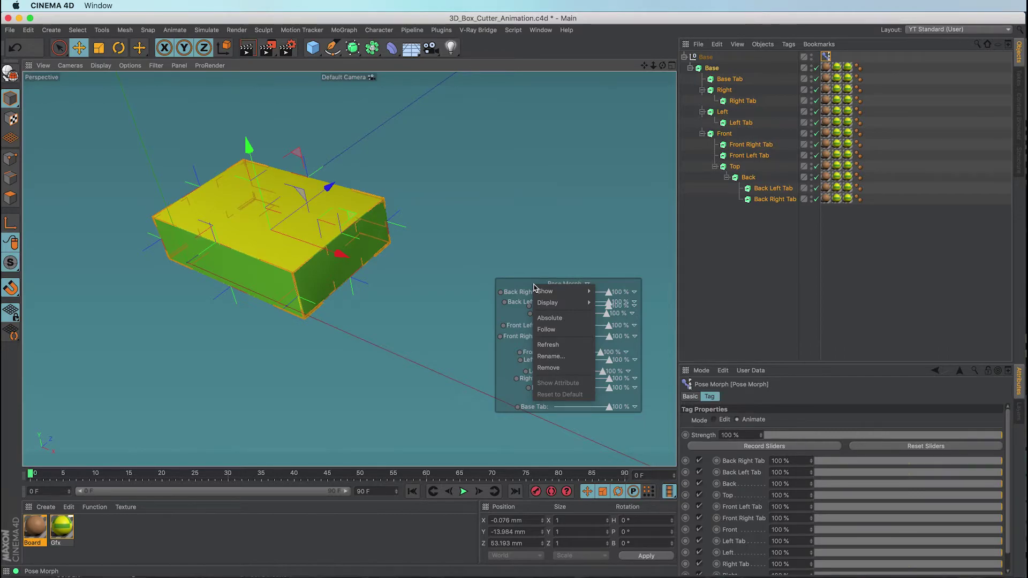
{"action": "mouse_move", "coordinate": [540, 304]}
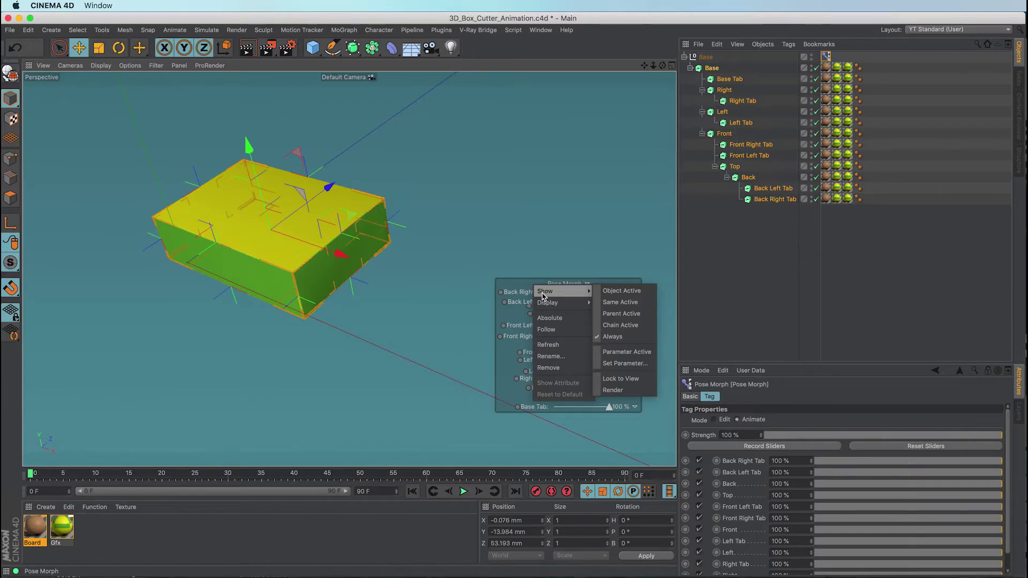
{"action": "left_click", "coordinate": [518, 296]}
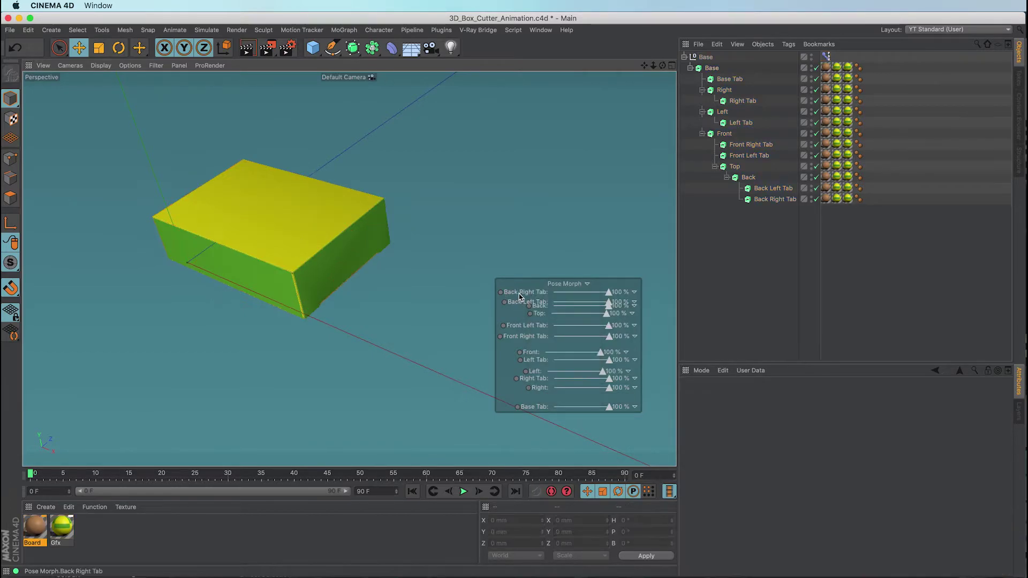
Step: Select all the sliders inside the Pose Morph HUD group and space them evenly in the vertical direction
{"action": "left_click", "coordinate": [520, 295]}
{"action": "left_click", "coordinate": [533, 303], "text": "shift"}
{"action": "left_click", "coordinate": [538, 314], "text": "shift"}
{"action": "left_click", "coordinate": [538, 325], "text": "shift"}
{"action": "left_click", "coordinate": [533, 336], "text": "shift"}
{"action": "left_click", "coordinate": [529, 352], "text": "shift"}
{"action": "left_click", "coordinate": [530, 360], "text": "shift"}
{"action": "left_click", "coordinate": [533, 371], "text": "shift"}
{"action": "left_click", "coordinate": [535, 379], "text": "shift"}
{"action": "left_click", "coordinate": [538, 388], "text": "shift"}
{"action": "left_click", "coordinate": [533, 407], "text": "shift"}
{"action": "right_click", "coordinate": [528, 295]}
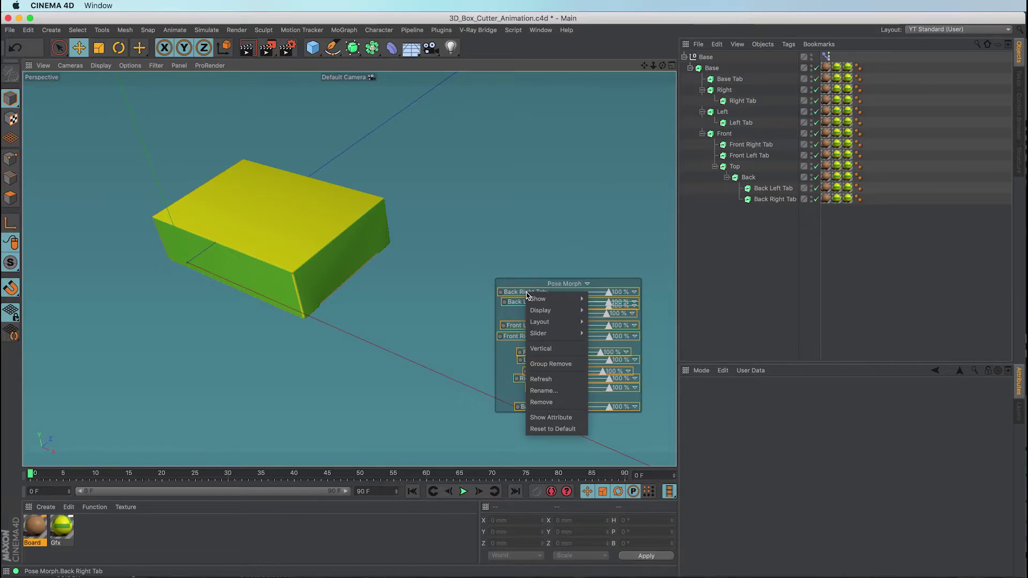
{"action": "mouse_move", "coordinate": [535, 325]}
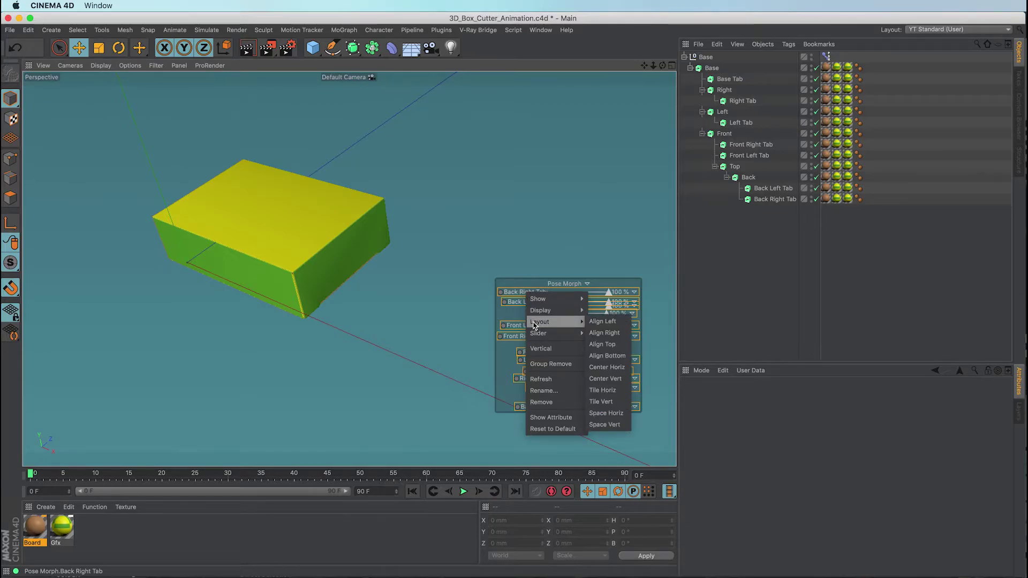
{"action": "left_click", "coordinate": [605, 425]}
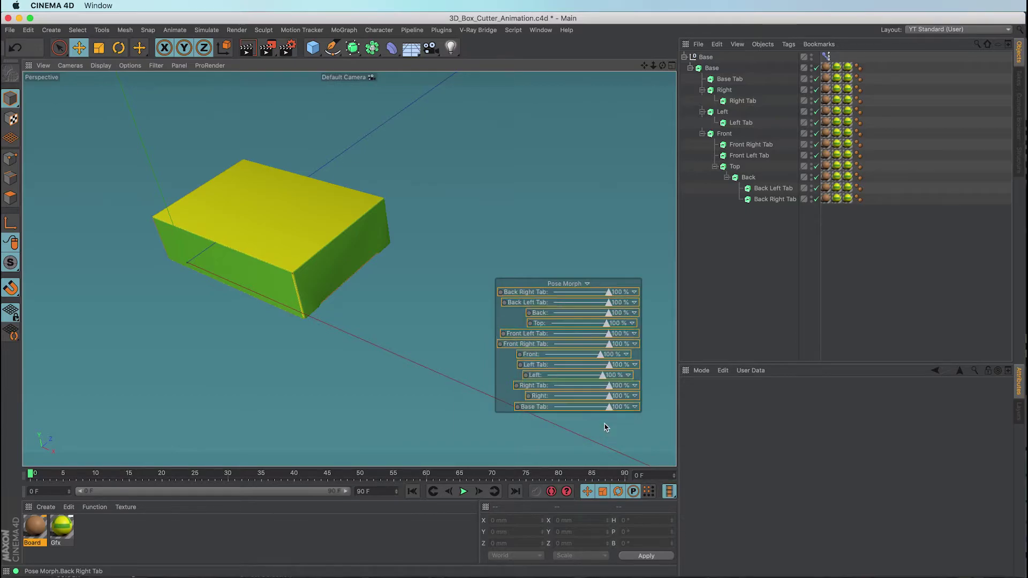
Step: Align the selected HUD sliders to their right edges and deselect them
{"action": "right_click", "coordinate": [521, 294]}
{"action": "mouse_move", "coordinate": [532, 321]}
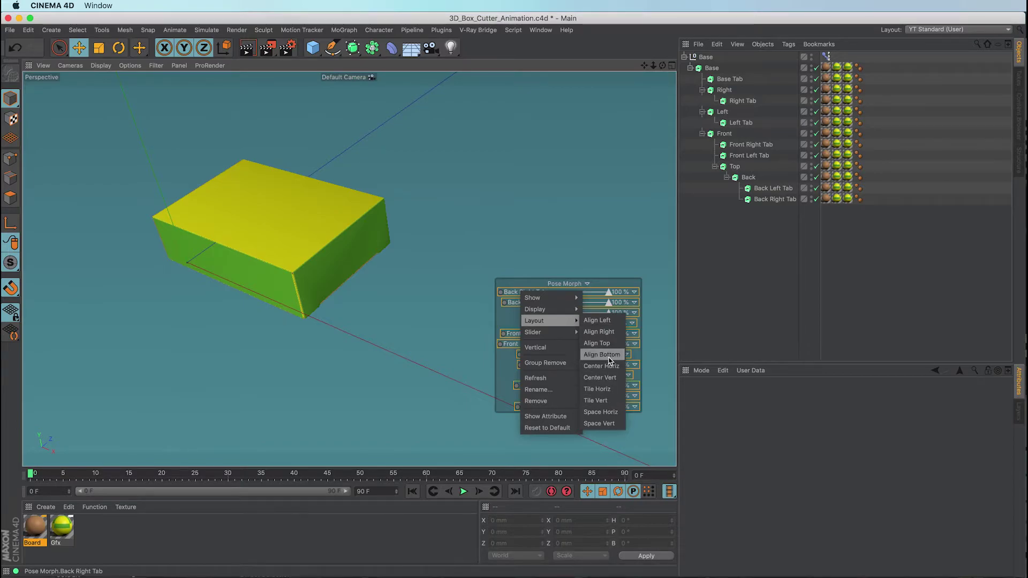
{"action": "left_click", "coordinate": [610, 335]}
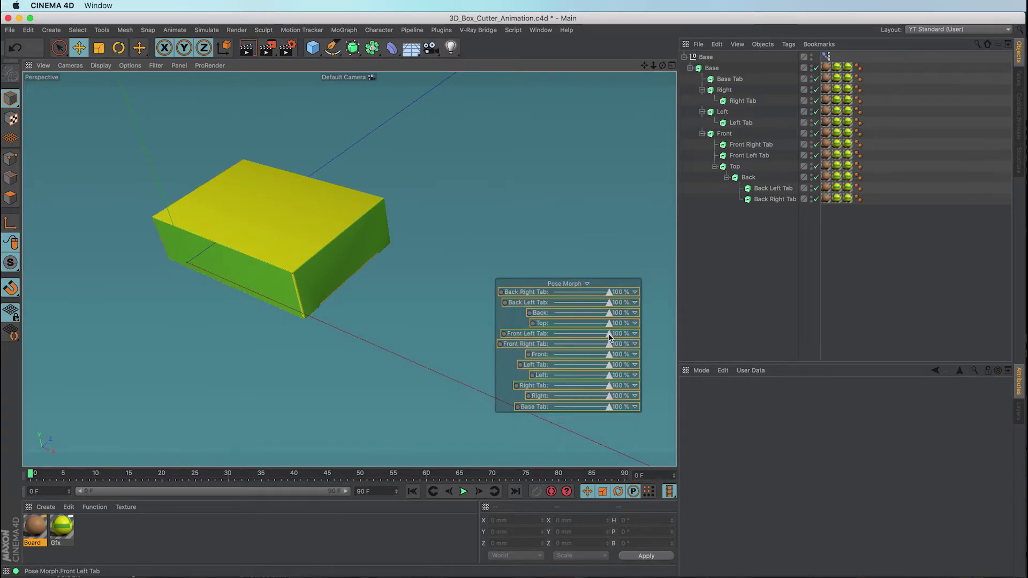
{"action": "left_click", "coordinate": [540, 285]}
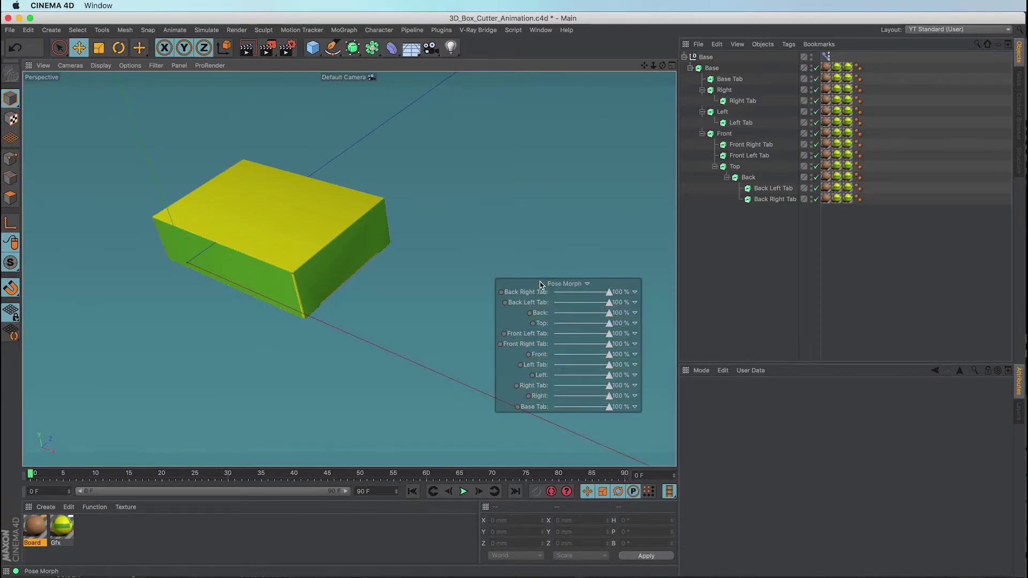
Step: Move the Pose Morph HUD group up beside the box and review its display options without changing them
{"action": "left_click_drag", "start_coordinate": [541, 286], "coordinate": [525, 140]}
{"action": "right_click", "coordinate": [525, 139]}
{"action": "mouse_move", "coordinate": [532, 143]}
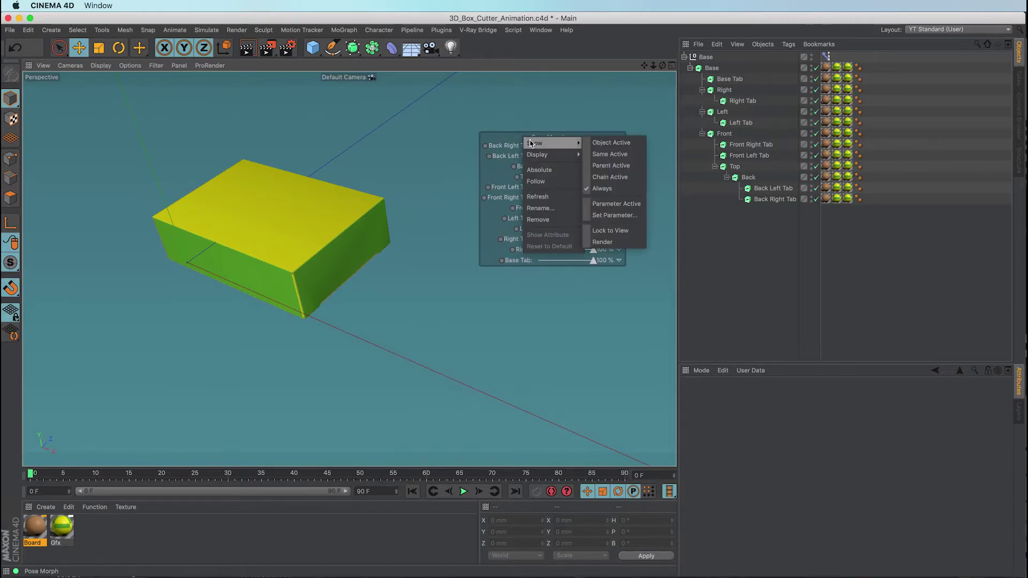
{"action": "mouse_move", "coordinate": [546, 159]}
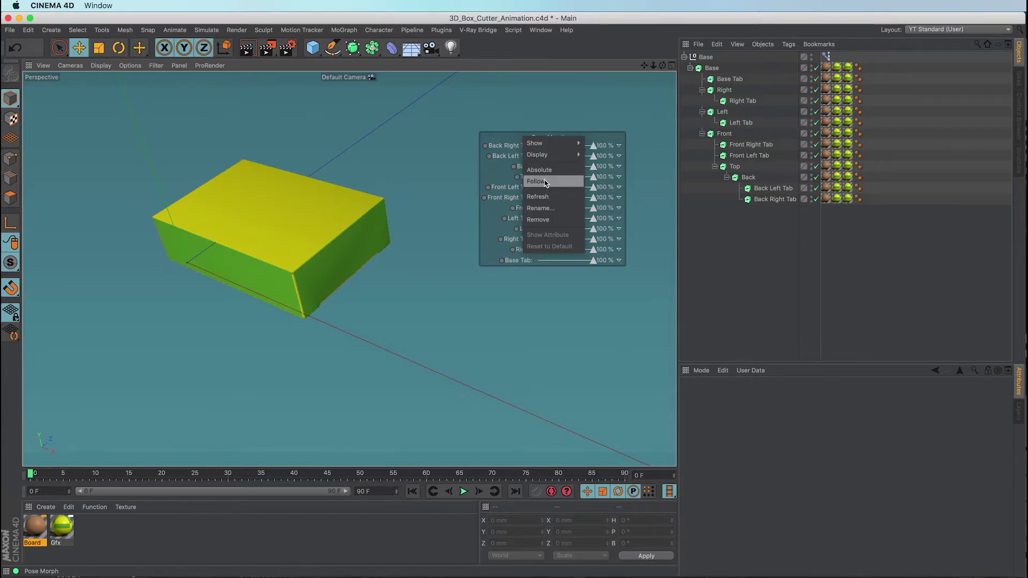
{"action": "left_click", "coordinate": [520, 107]}
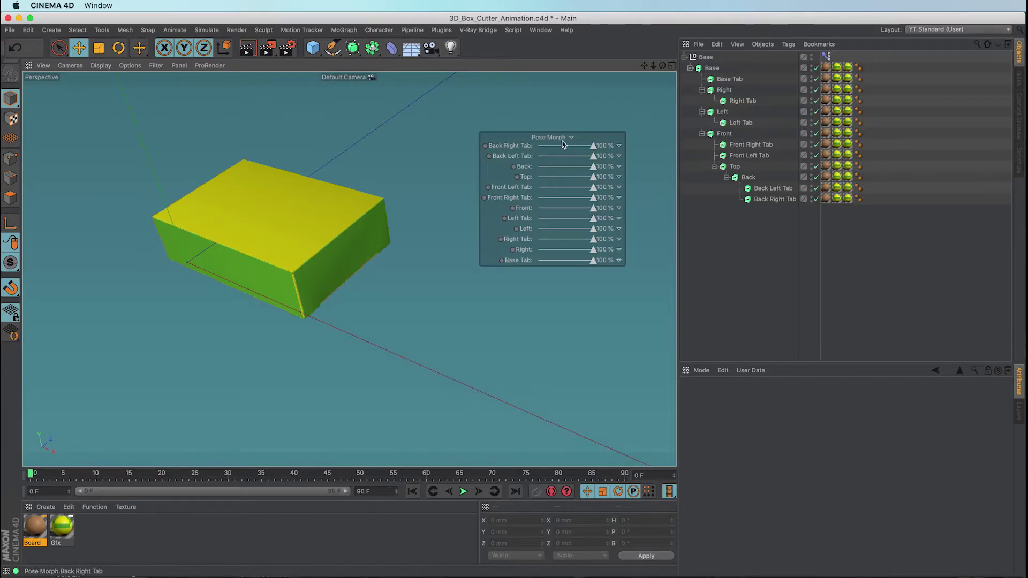
Step: Unfold the box completely by setting all twelve Pose Morph HUD sliders to 0%
{"action": "left_click_drag", "start_coordinate": [595, 150], "coordinate": [504, 156]}
{"action": "left_click_drag", "start_coordinate": [594, 167], "coordinate": [518, 172]}
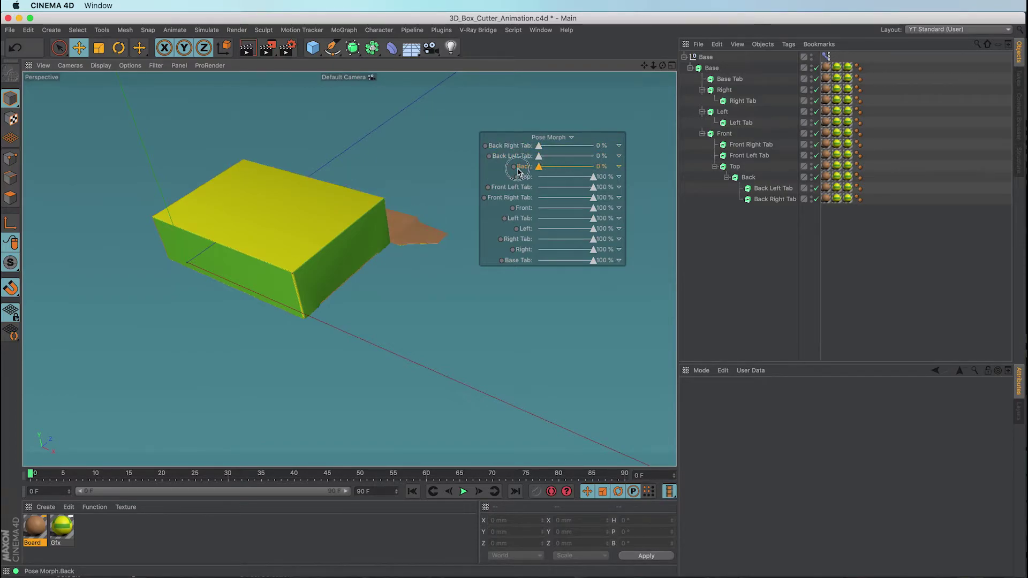
{"action": "left_click_drag", "start_coordinate": [593, 177], "coordinate": [522, 176]}
{"action": "left_click_drag", "start_coordinate": [593, 187], "coordinate": [523, 191]}
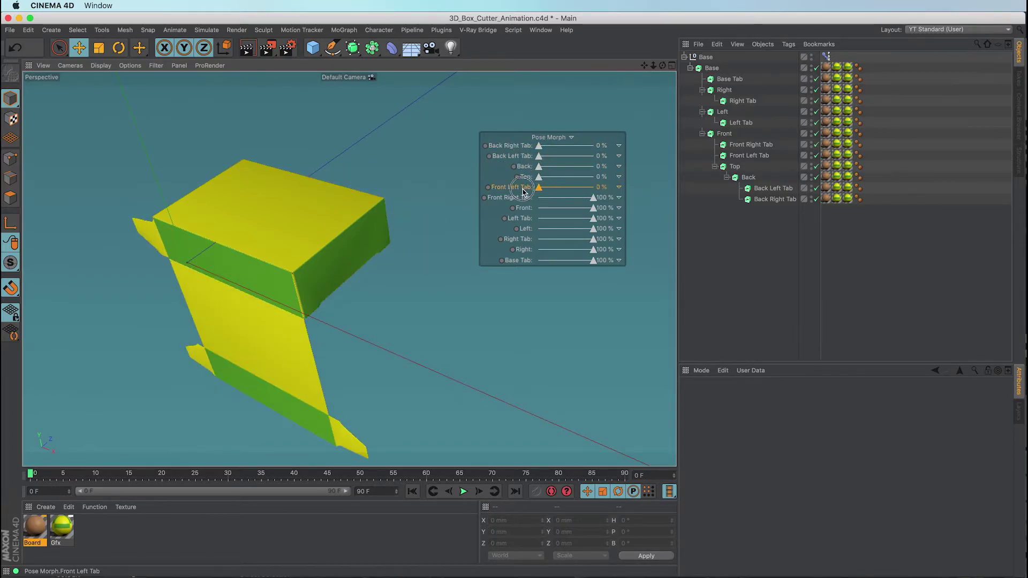
{"action": "left_click_drag", "start_coordinate": [593, 198], "coordinate": [525, 212]}
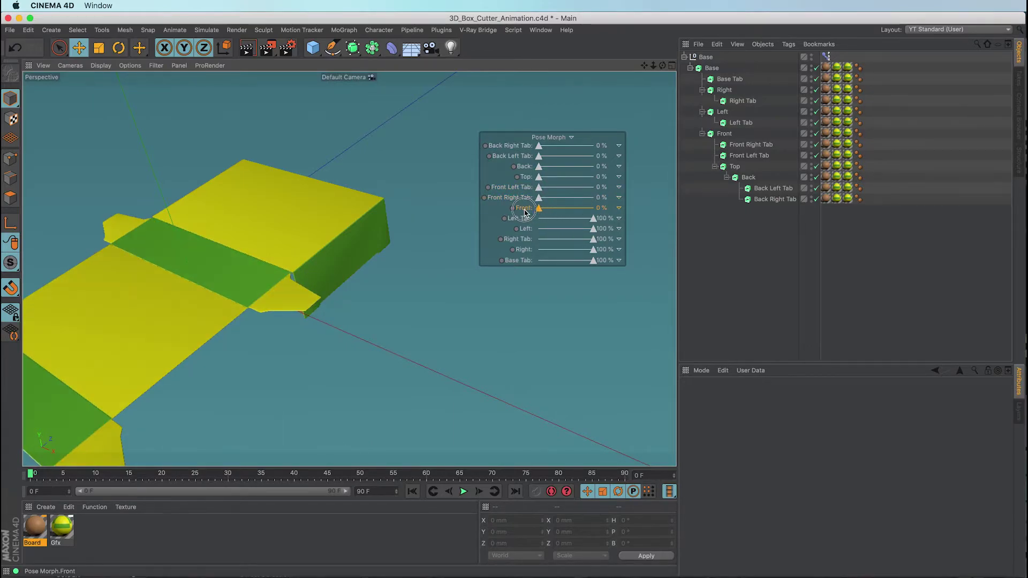
{"action": "left_click_drag", "start_coordinate": [593, 218], "coordinate": [529, 219]}
{"action": "left_click_drag", "start_coordinate": [593, 229], "coordinate": [536, 240]}
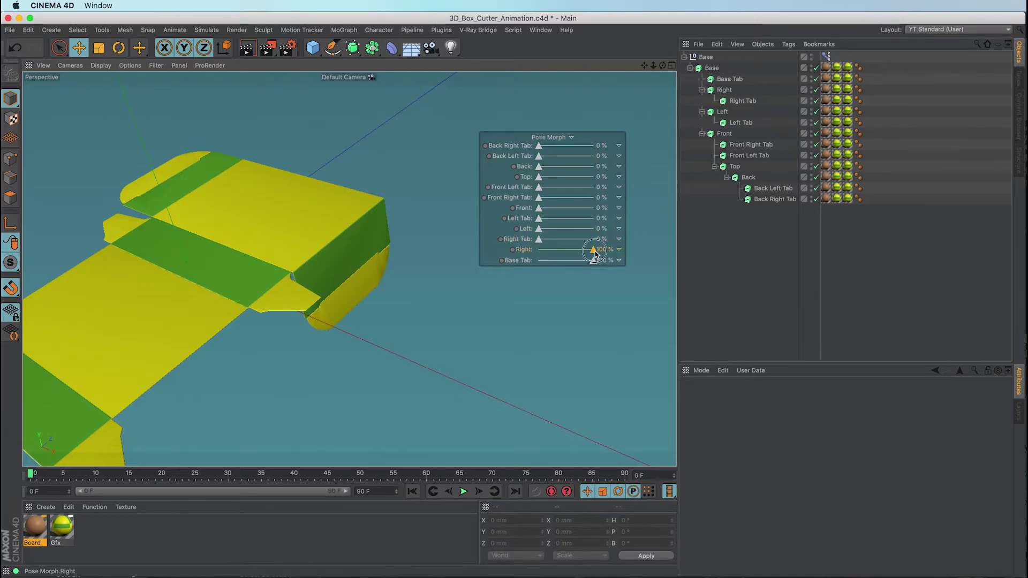
{"action": "left_click_drag", "start_coordinate": [594, 254], "coordinate": [530, 251]}
{"action": "left_click_drag", "start_coordinate": [592, 260], "coordinate": [483, 256]}
{"action": "scroll", "coordinate": [484, 257], "scroll_direction": "down", "scroll_amount": 5}
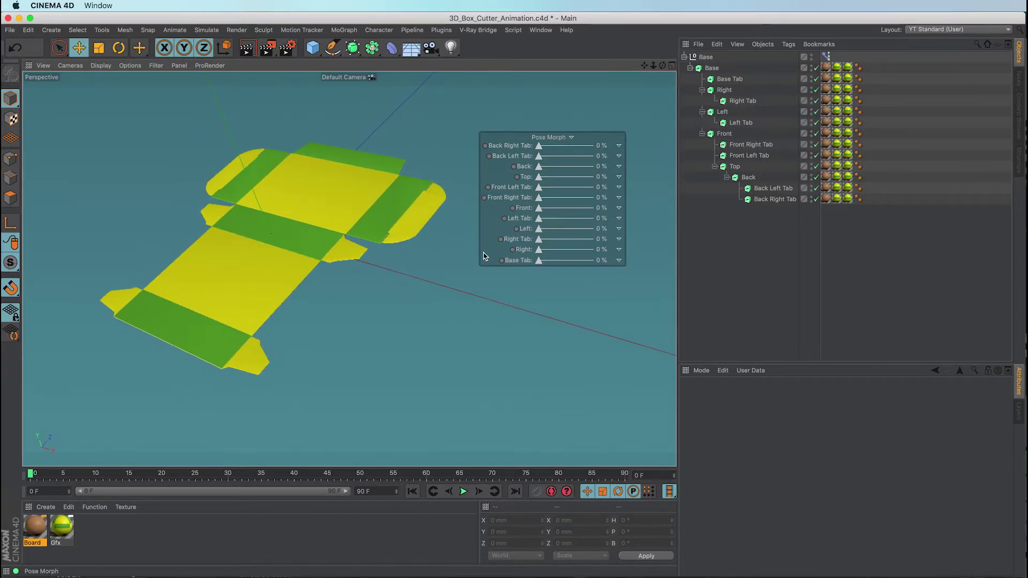
Step: Record keyframes at frame 0 for all twelve Pose Morph sliders at 0%
{"action": "left_click", "coordinate": [489, 156]}
{"action": "left_click", "coordinate": [484, 198]}
{"action": "left_click", "coordinate": [513, 208]}
{"action": "left_click", "coordinate": [517, 228]}
{"action": "left_click", "coordinate": [501, 239]}
{"action": "left_click", "coordinate": [512, 249]}
{"action": "left_click", "coordinate": [501, 261]}
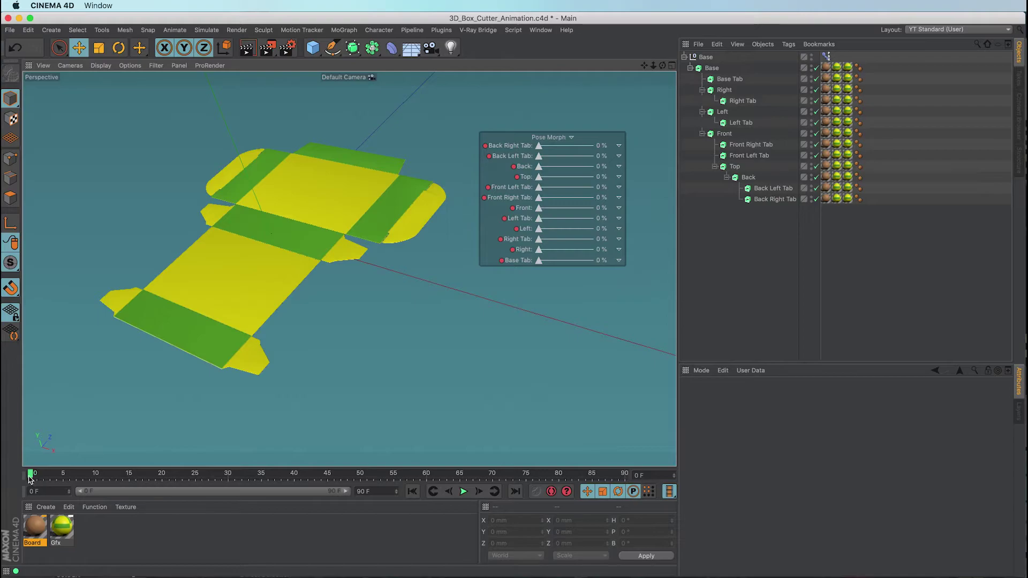
Step: Go to frame 20, set the Base Tab pose to 100% and record a keyframe for it
{"action": "left_click_drag", "start_coordinate": [30, 478], "coordinate": [162, 478]}
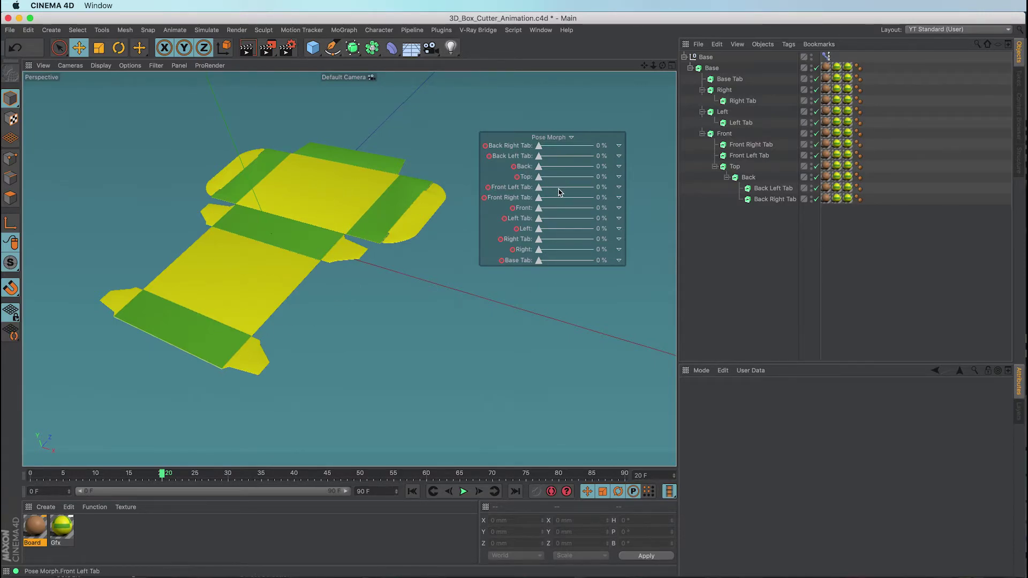
{"action": "left_click_drag", "start_coordinate": [539, 261], "coordinate": [595, 262]}
{"action": "left_click", "coordinate": [502, 261]}
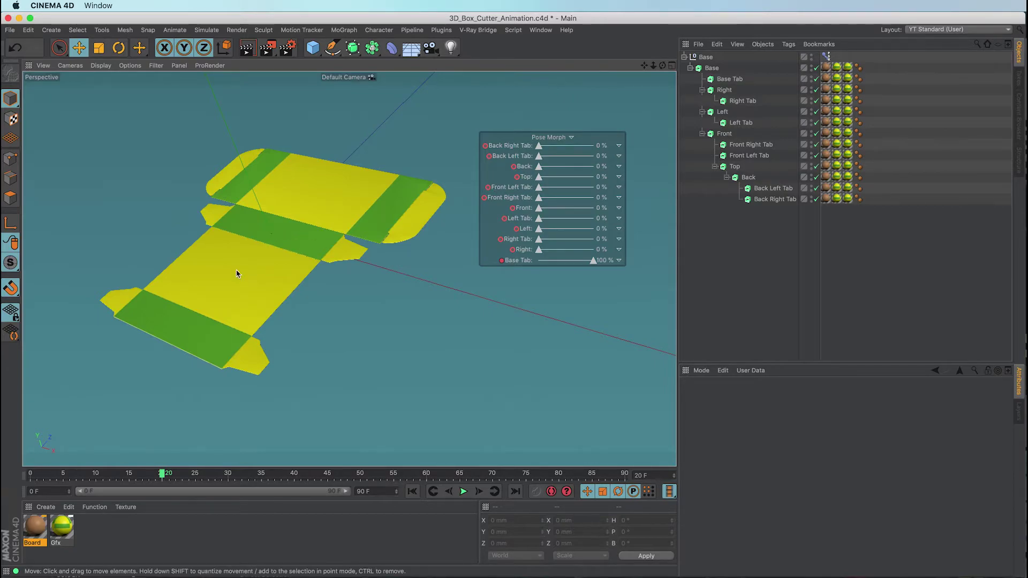
Step: Set the Back, Top and Front poses to 100% at frame 20 and record a keyframe for each
{"action": "left_click_drag", "start_coordinate": [539, 169], "coordinate": [594, 176]}
{"action": "left_click", "coordinate": [514, 167]}
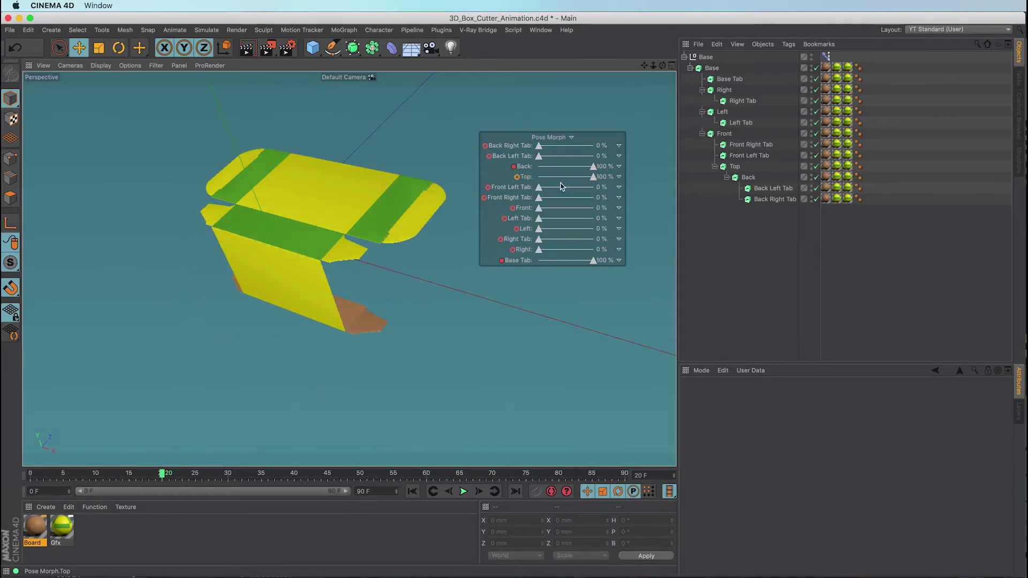
{"action": "left_click", "coordinate": [517, 177]}
{"action": "left_click_drag", "start_coordinate": [539, 208], "coordinate": [615, 209]}
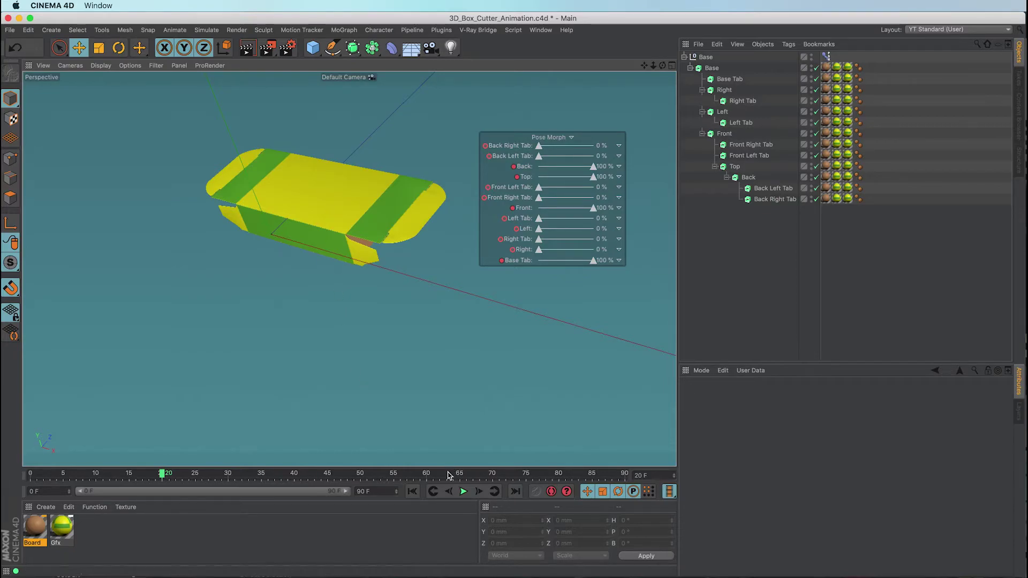
{"action": "mouse_move", "coordinate": [165, 476]}
{"action": "left_mouse_down"}
{"action": "mouse_move", "coordinate": [31, 471]}
{"action": "mouse_move", "coordinate": [161, 475]}
{"action": "left_mouse_up"}
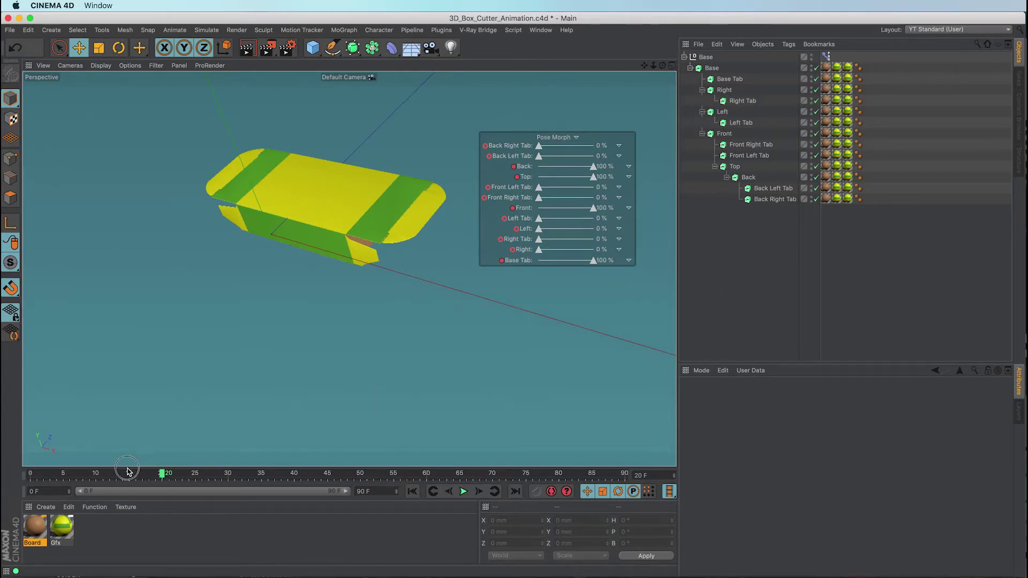
Step: At frame 0, create a Null object and place the whole Base hierarchy inside it
{"action": "left_click_drag", "start_coordinate": [145, 475], "coordinate": [31, 474]}
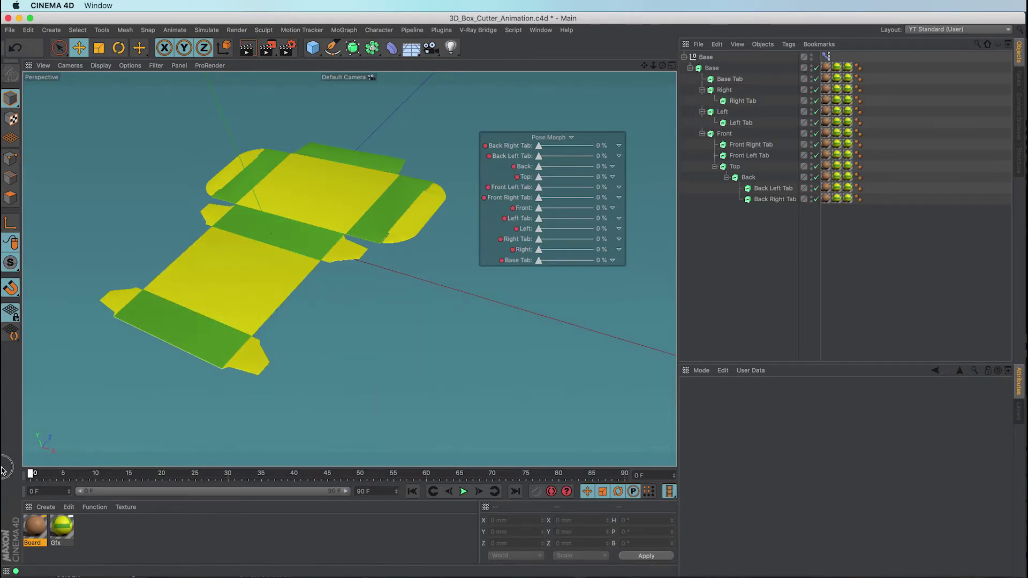
{"action": "left_click", "coordinate": [706, 57]}
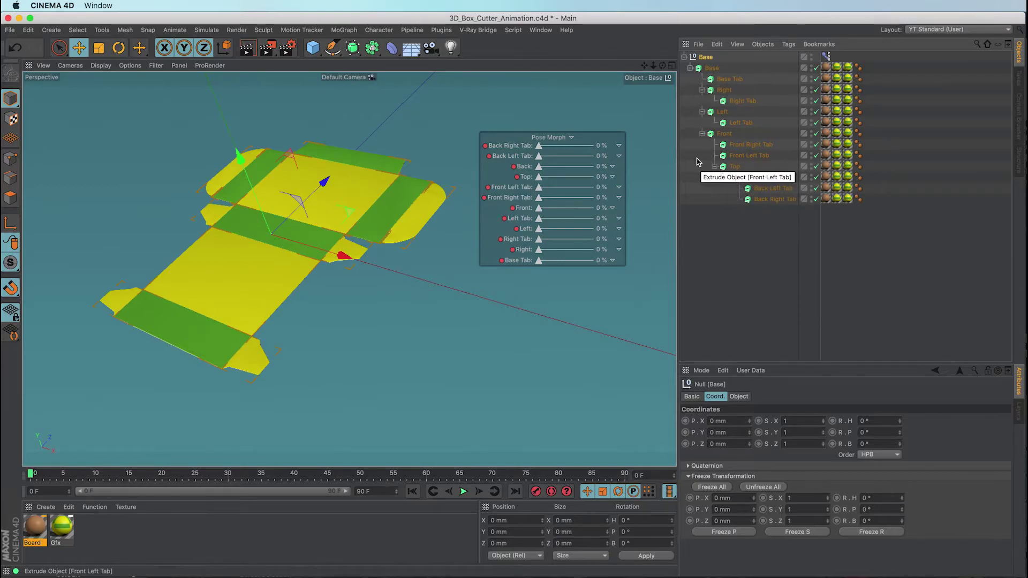
{"action": "left_click", "coordinate": [739, 396]}
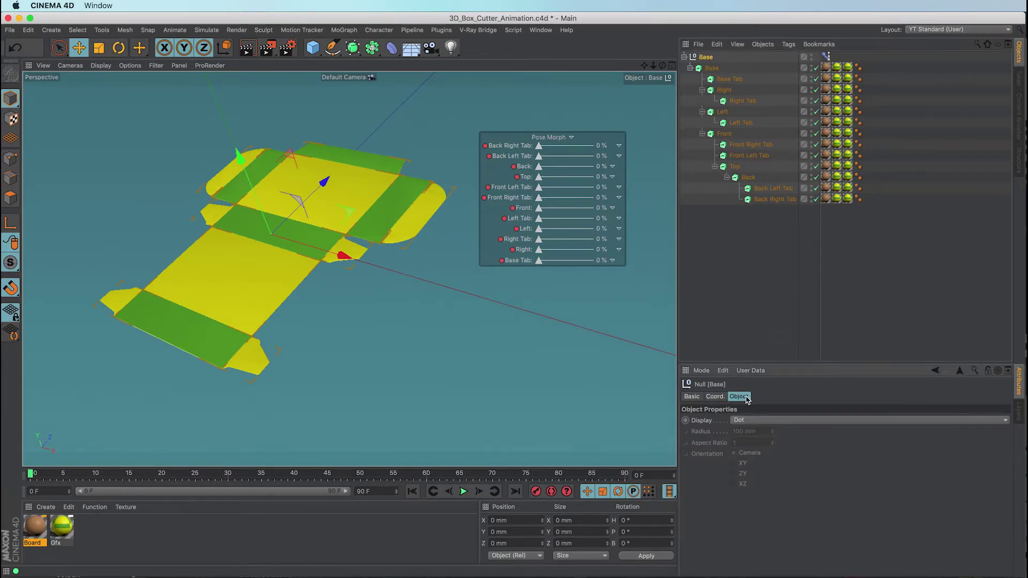
{"action": "left_click", "coordinate": [59, 47]}
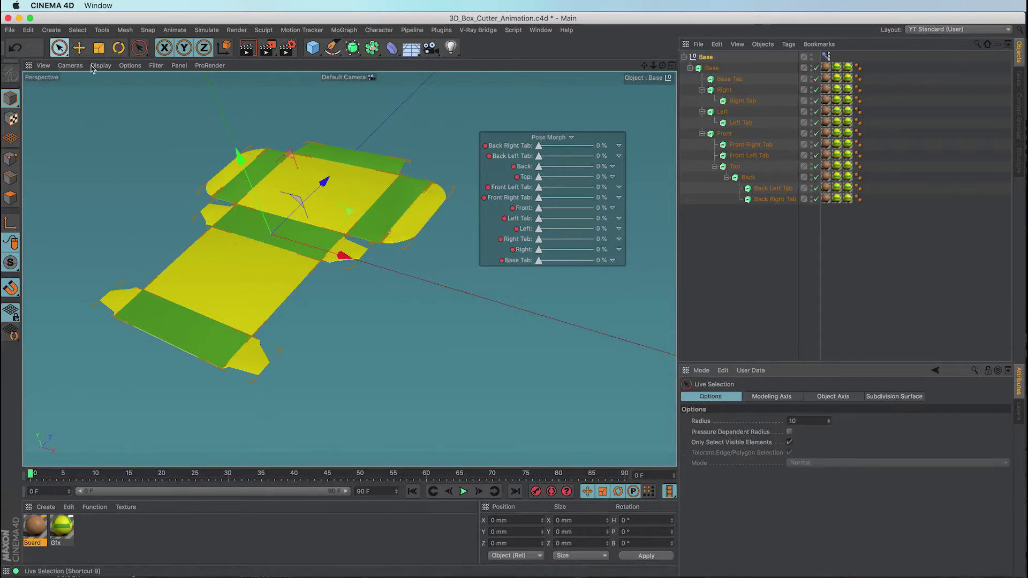
{"action": "left_click", "coordinate": [706, 56]}
{"action": "left_click", "coordinate": [715, 397]}
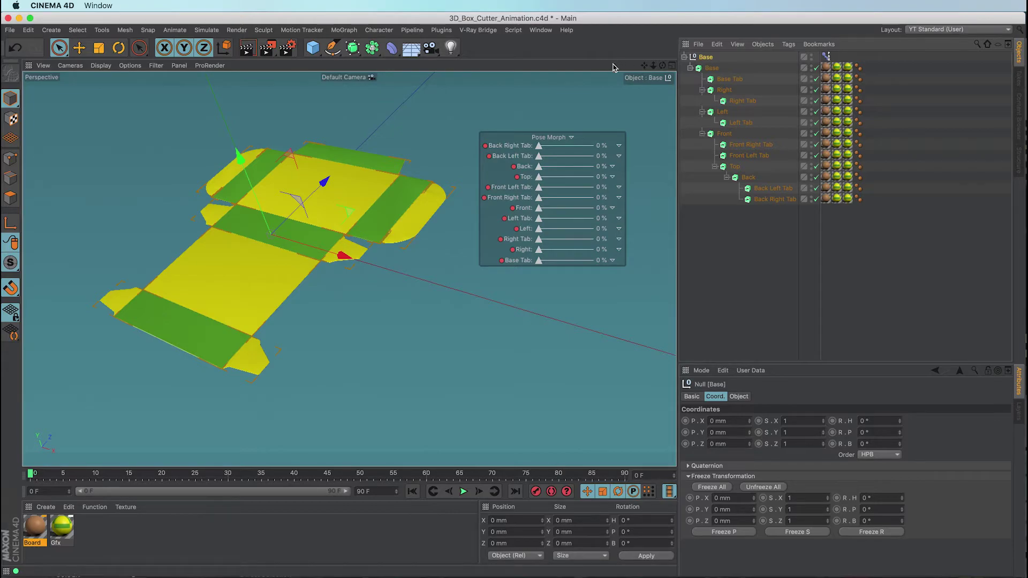
{"action": "left_click", "coordinate": [50, 30]}
{"action": "mouse_move", "coordinate": [53, 40]}
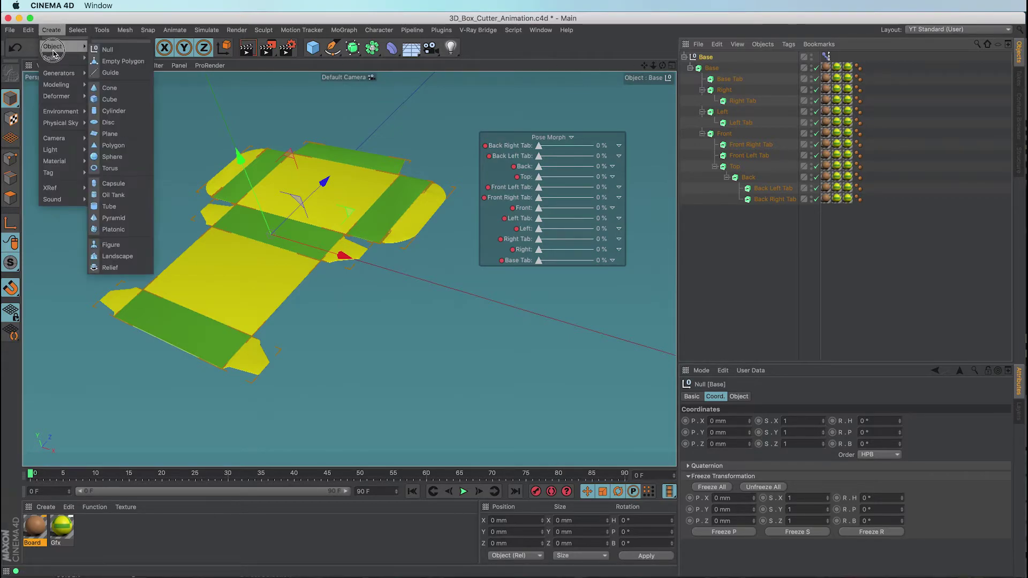
{"action": "left_click", "coordinate": [110, 40]}
{"action": "left_click_drag", "start_coordinate": [699, 211], "coordinate": [704, 57]}
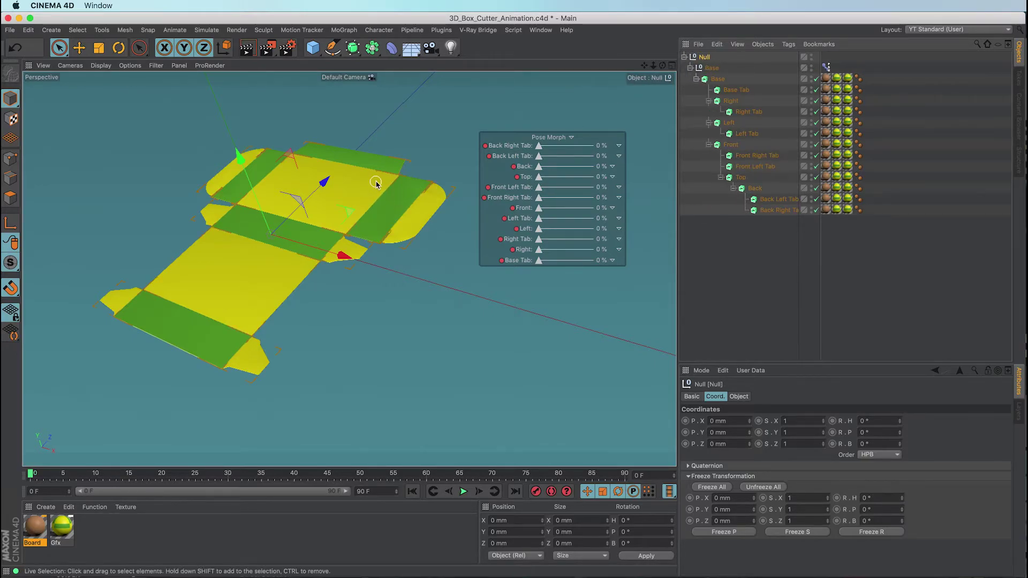
Step: Rotate the parent Null 180° in pitch to flip the flat box layout over
{"action": "left_click", "coordinate": [757, 278]}
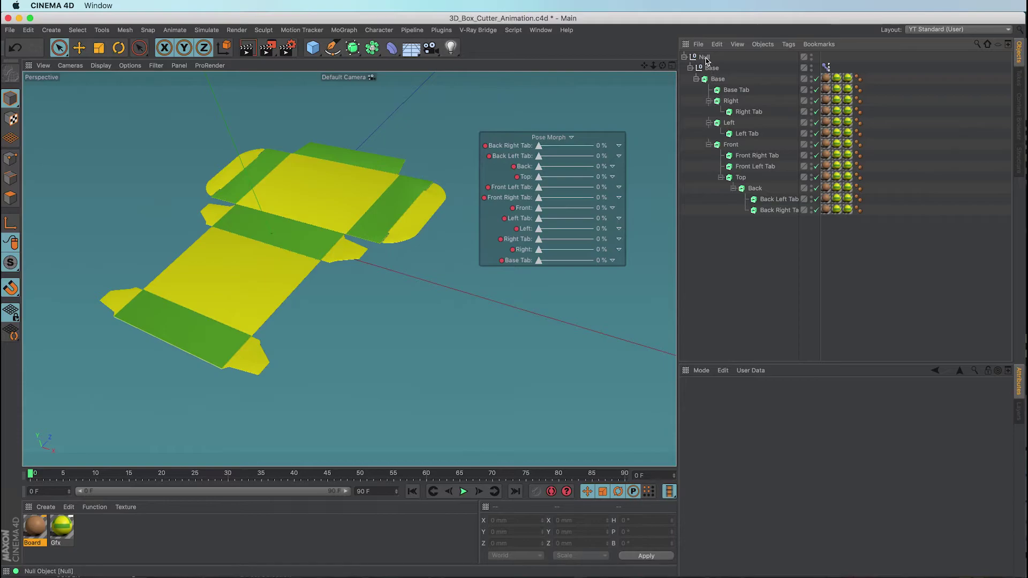
{"action": "left_click", "coordinate": [705, 57]}
{"action": "key", "text": "r"}
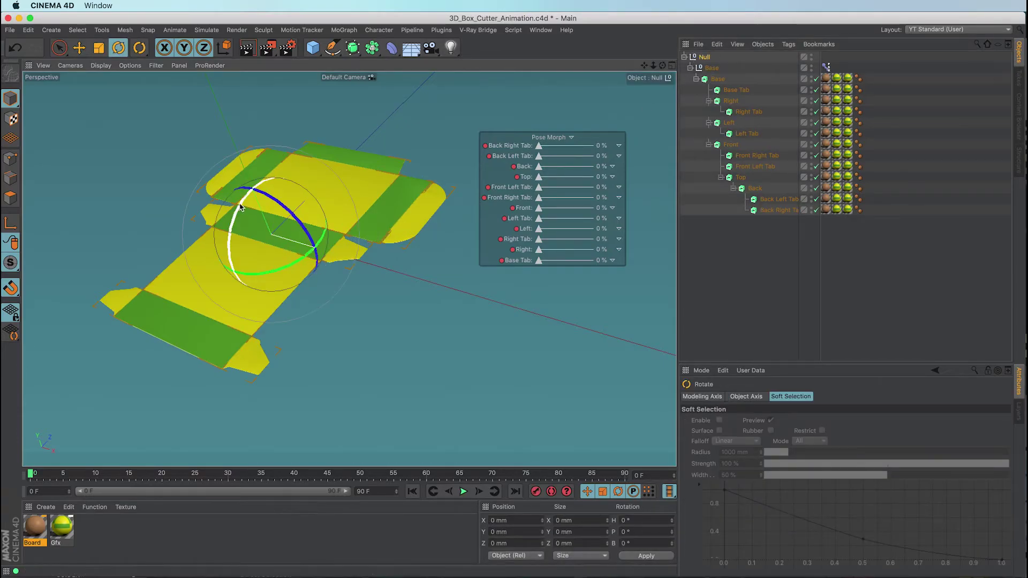
{"action": "left_click_drag", "start_coordinate": [240, 205], "coordinate": [322, 299]}
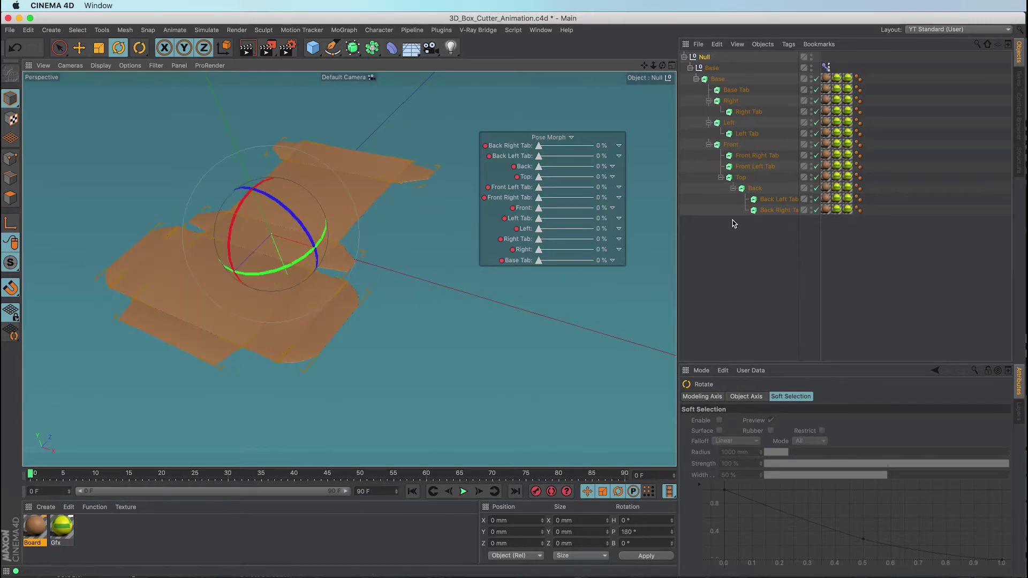
{"action": "left_click", "coordinate": [769, 256]}
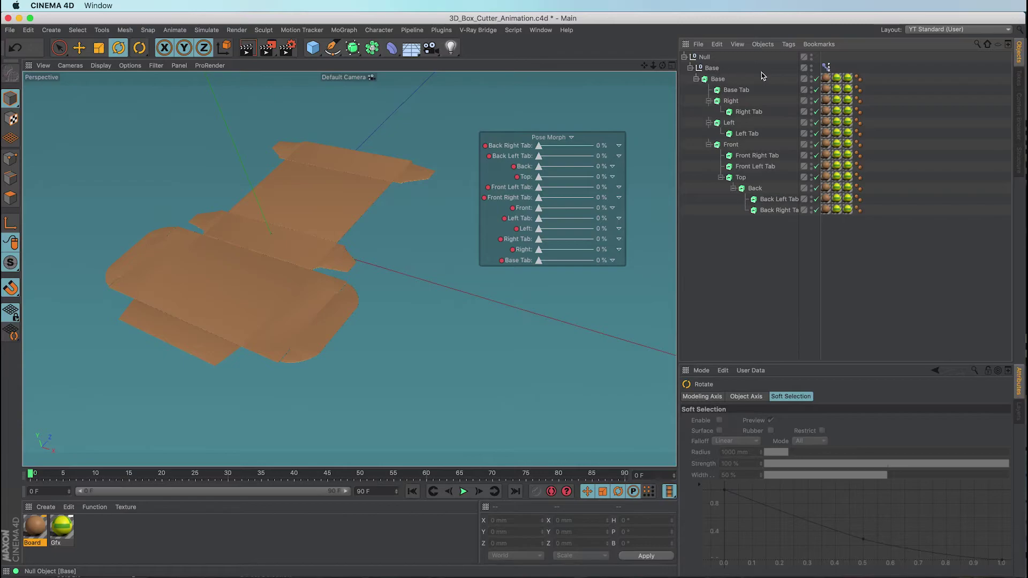
Step: Preview the fold, rotate the parent Null to a heading of 180°, and return to frame 0
{"action": "left_click_drag", "start_coordinate": [30, 475], "coordinate": [145, 474]}
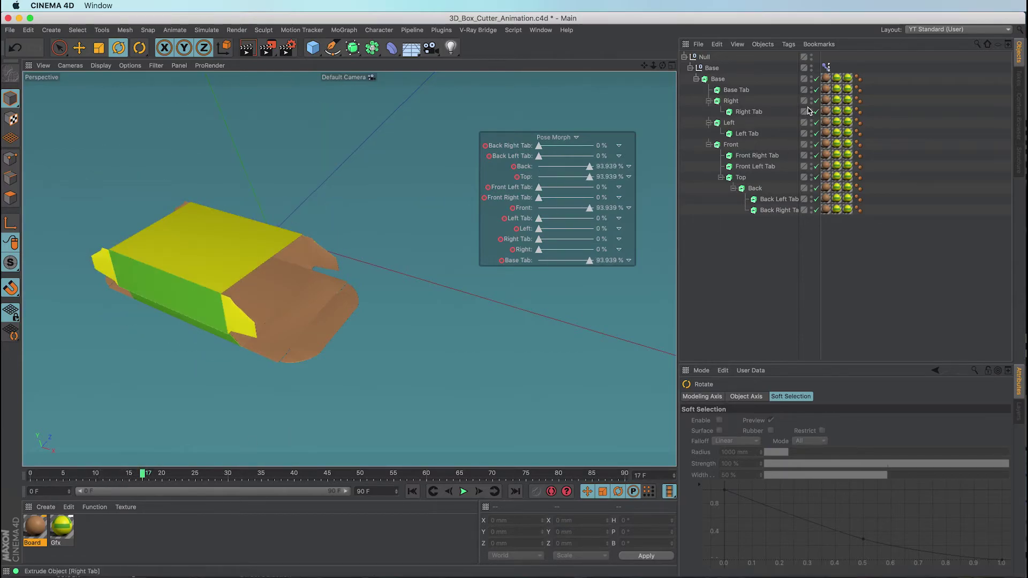
{"action": "left_click", "coordinate": [543, 175]}
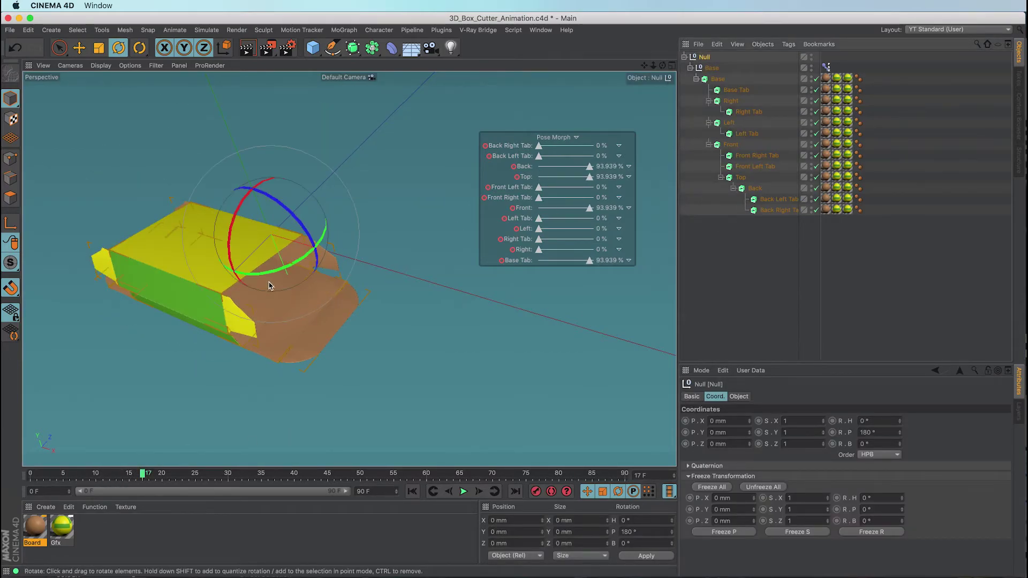
{"action": "left_click_drag", "start_coordinate": [270, 274], "coordinate": [275, 199]}
{"action": "left_click_drag", "start_coordinate": [172, 479], "coordinate": [29, 473]}
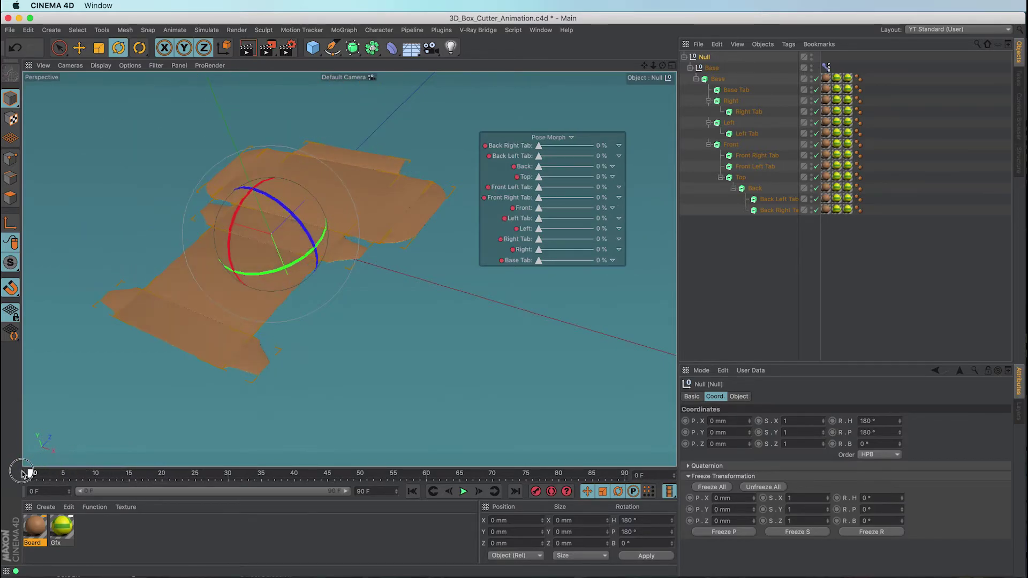
{"action": "left_click", "coordinate": [755, 291]}
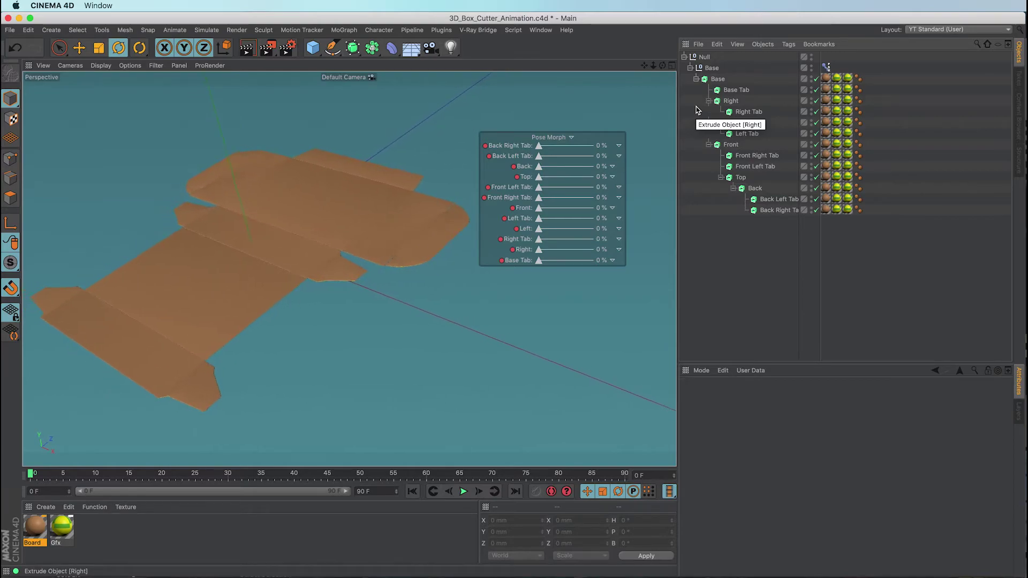
Step: At frame 40, set the Front Left Tab and Front Right Tab poses to 100% and record a keyframe for each
{"action": "left_click_drag", "start_coordinate": [31, 474], "coordinate": [162, 474]}
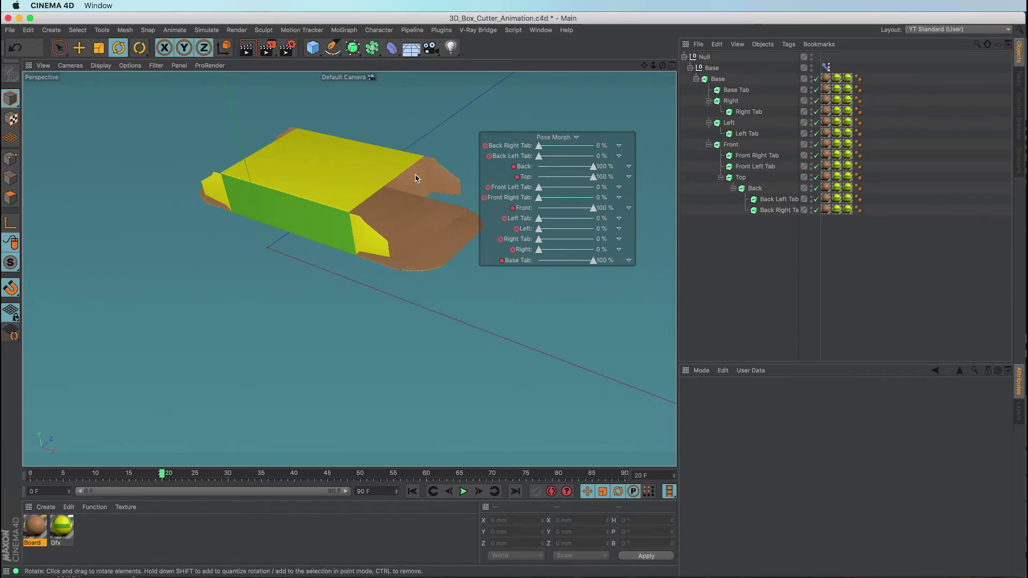
{"action": "left_click", "coordinate": [539, 188]}
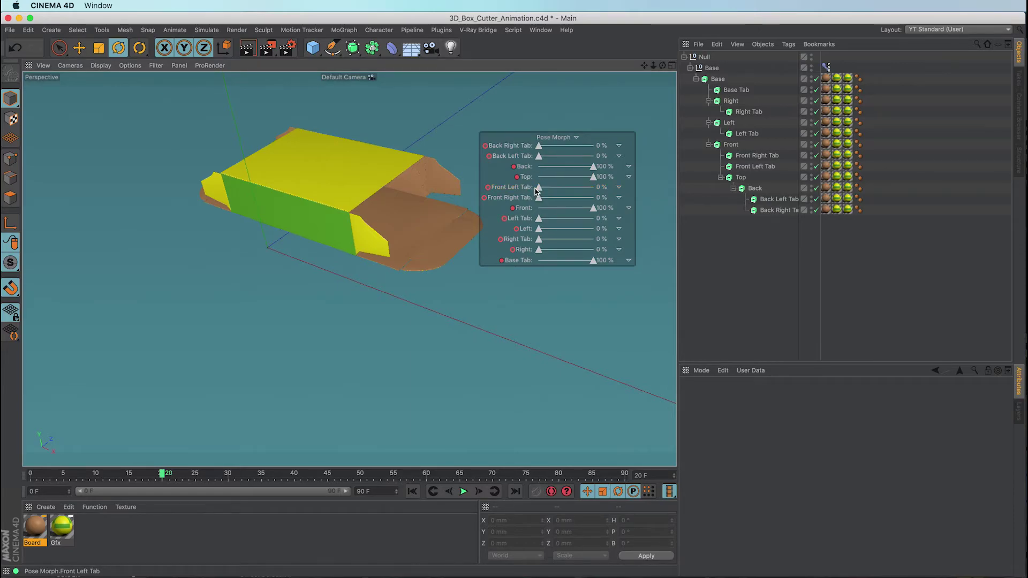
{"action": "left_click_drag", "start_coordinate": [164, 477], "coordinate": [294, 476]}
{"action": "left_click_drag", "start_coordinate": [539, 188], "coordinate": [613, 201]}
{"action": "left_click", "coordinate": [484, 198]}
{"action": "left_click_drag", "start_coordinate": [539, 223], "coordinate": [489, 231]}
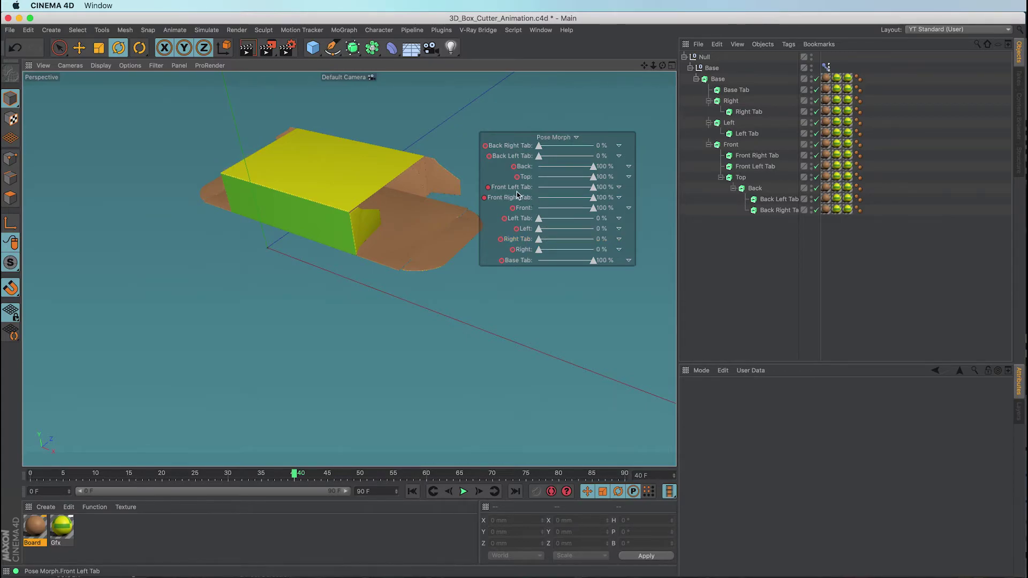
Step: At frame 40, keyframe the Back Left Tab and Back Right Tab poses at 100%, and Left Tab, Left, Right Tab and Right at 0%
{"action": "left_click_drag", "start_coordinate": [539, 156], "coordinate": [619, 159]}
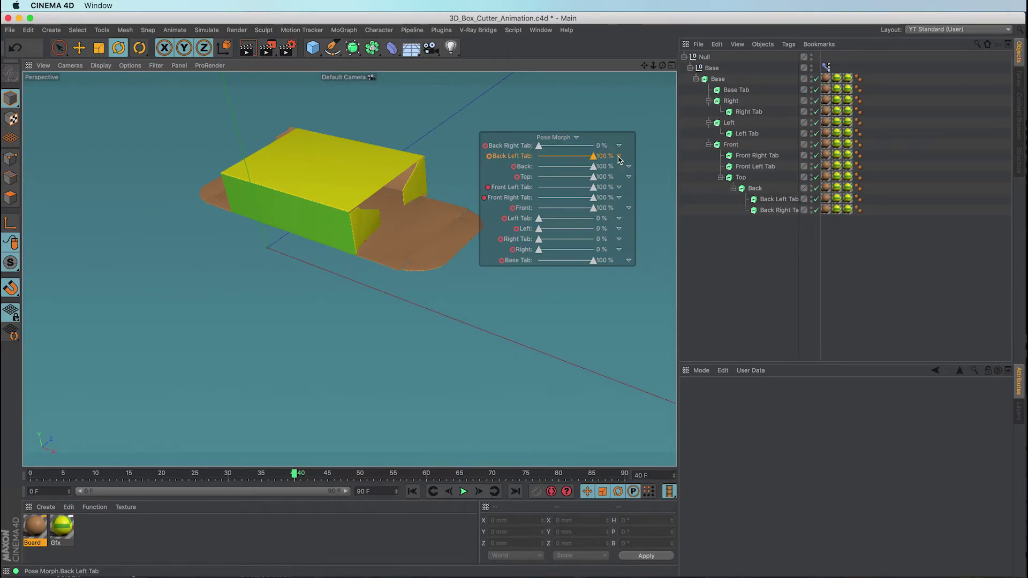
{"action": "left_click_drag", "start_coordinate": [539, 146], "coordinate": [571, 150]}
{"action": "left_click", "coordinate": [486, 146]}
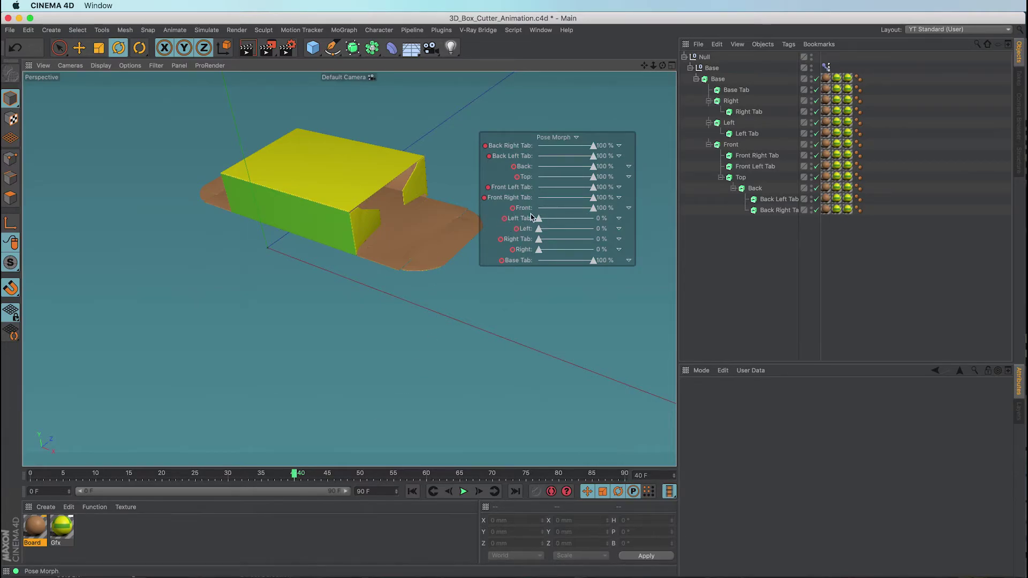
{"action": "left_click", "coordinate": [501, 240]}
{"action": "left_click", "coordinate": [512, 249]}
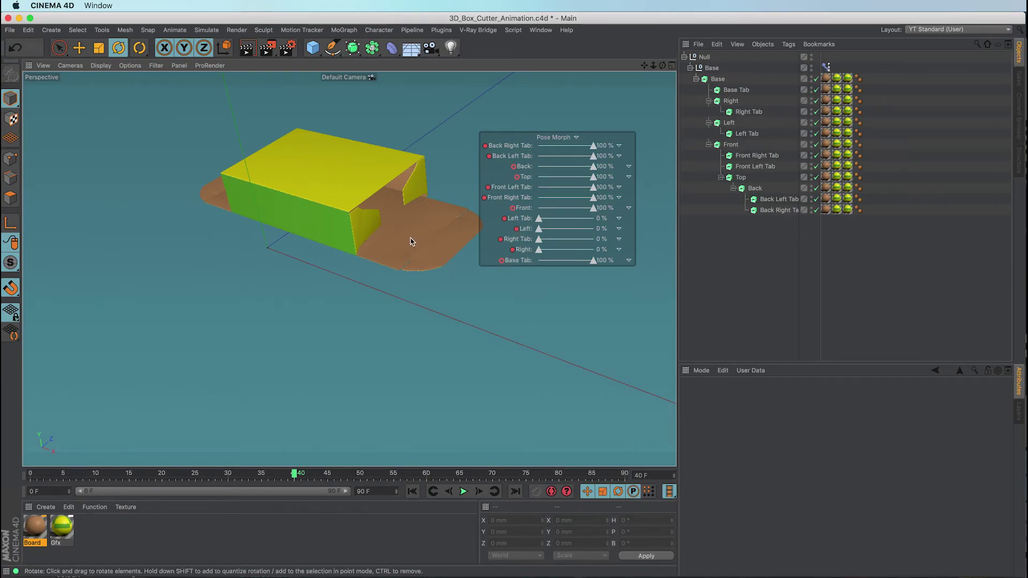
Step: Go to frame 60, set the Left Tab and Right Tab poses to 45% and record a keyframe for each
{"action": "left_click_drag", "start_coordinate": [295, 474], "coordinate": [426, 474]}
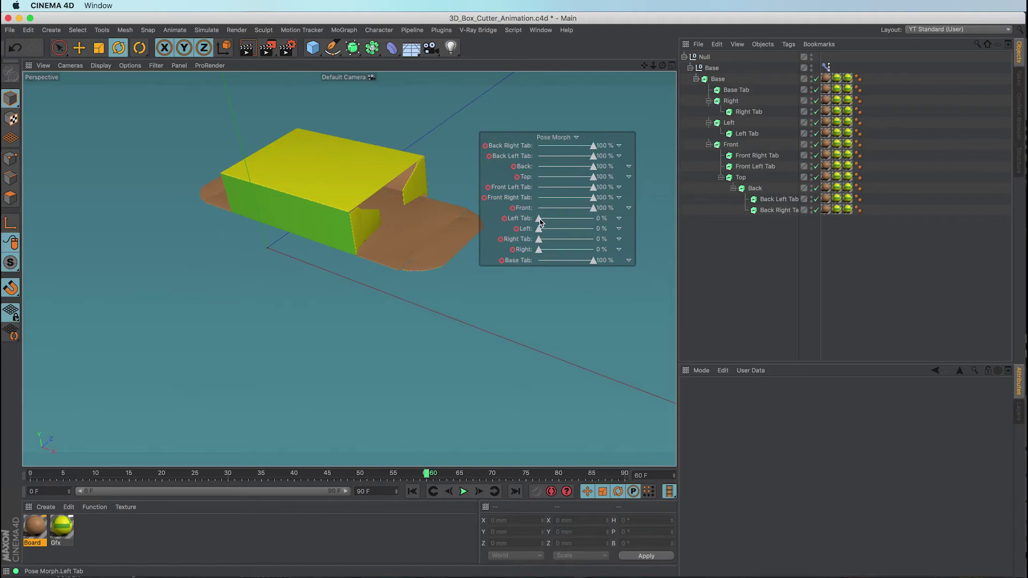
{"action": "left_click_drag", "start_coordinate": [542, 226], "coordinate": [566, 223]}
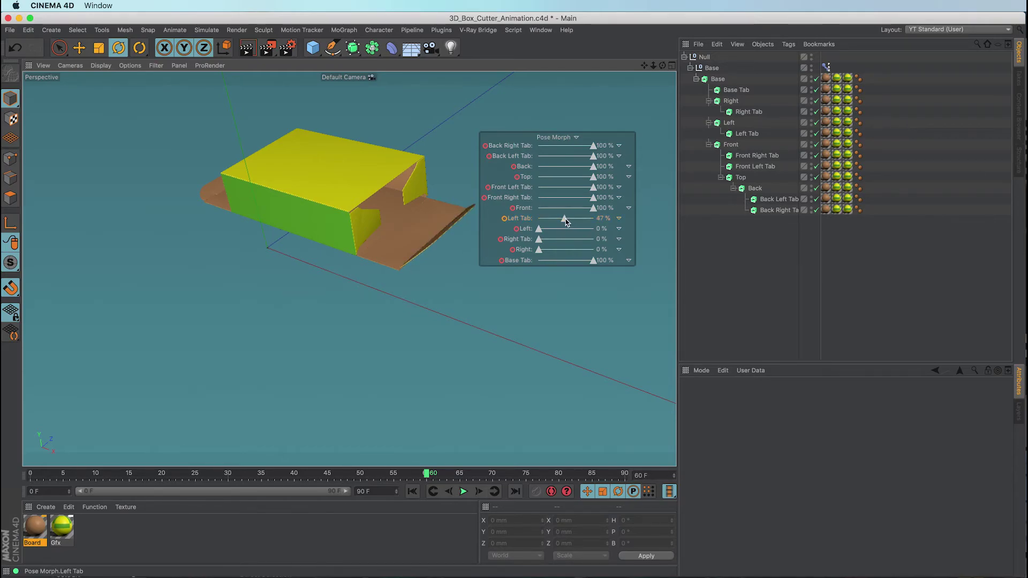
{"action": "double_click", "coordinate": [598, 220]}
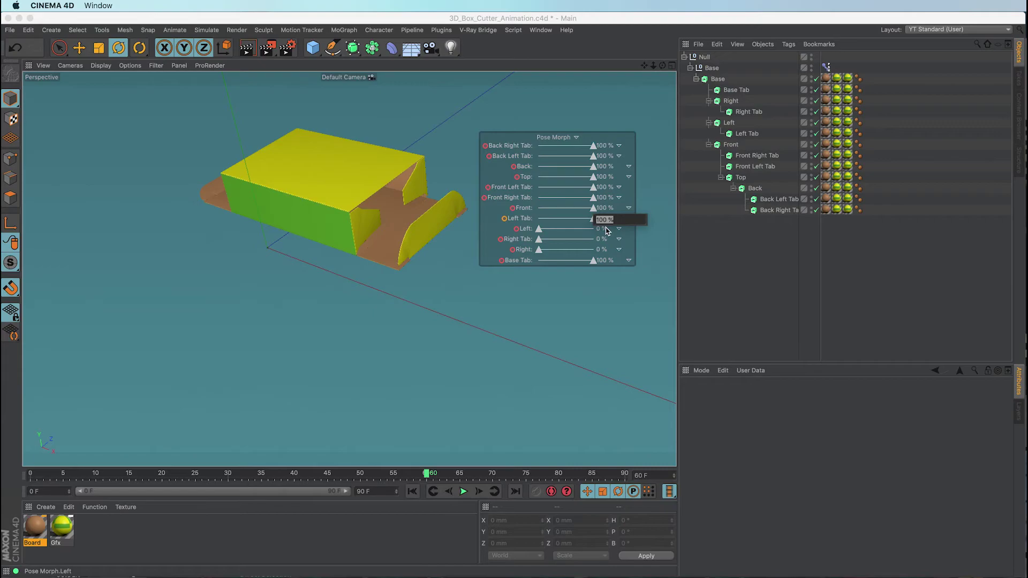
{"action": "type", "text": "45"}
{"action": "key", "text": "Return"}
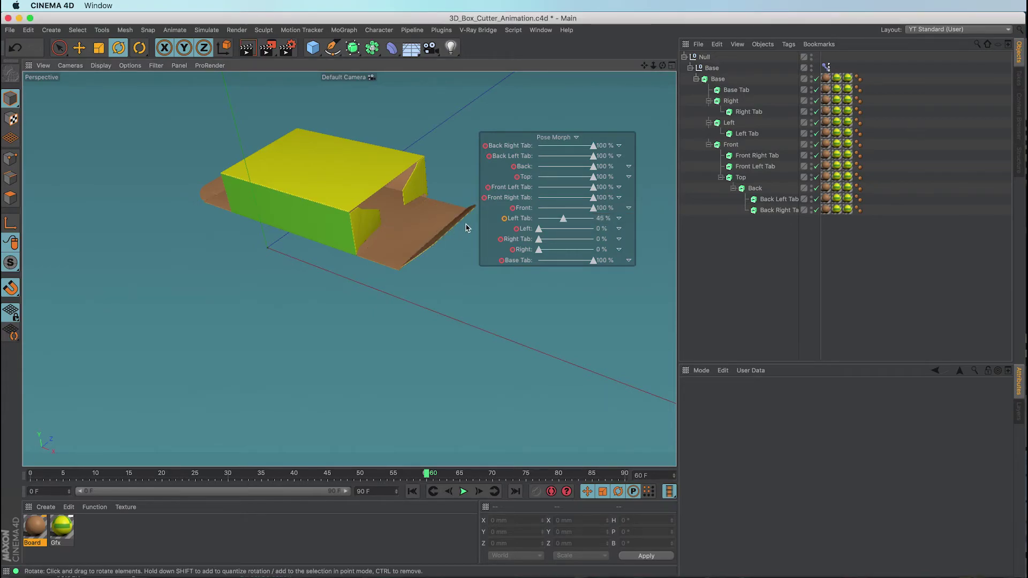
{"action": "left_click", "coordinate": [503, 218]}
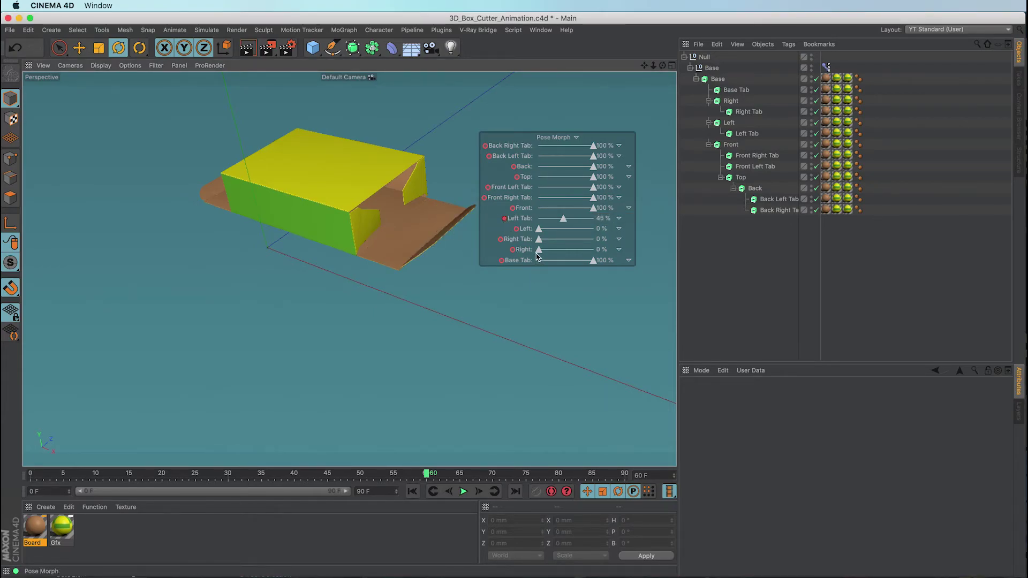
{"action": "double_click", "coordinate": [600, 239]}
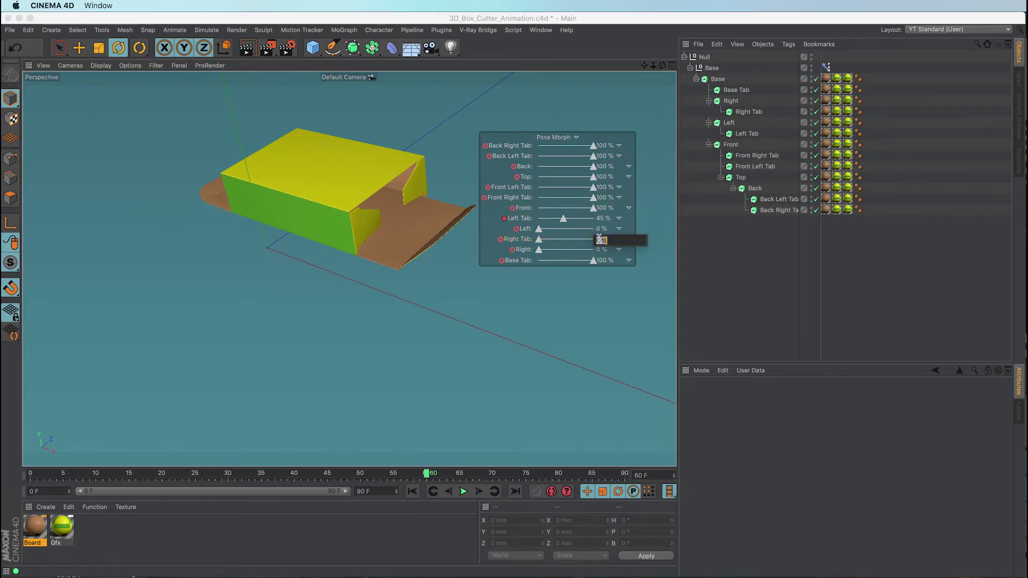
{"action": "type", "text": "45"}
{"action": "key", "text": "Return"}
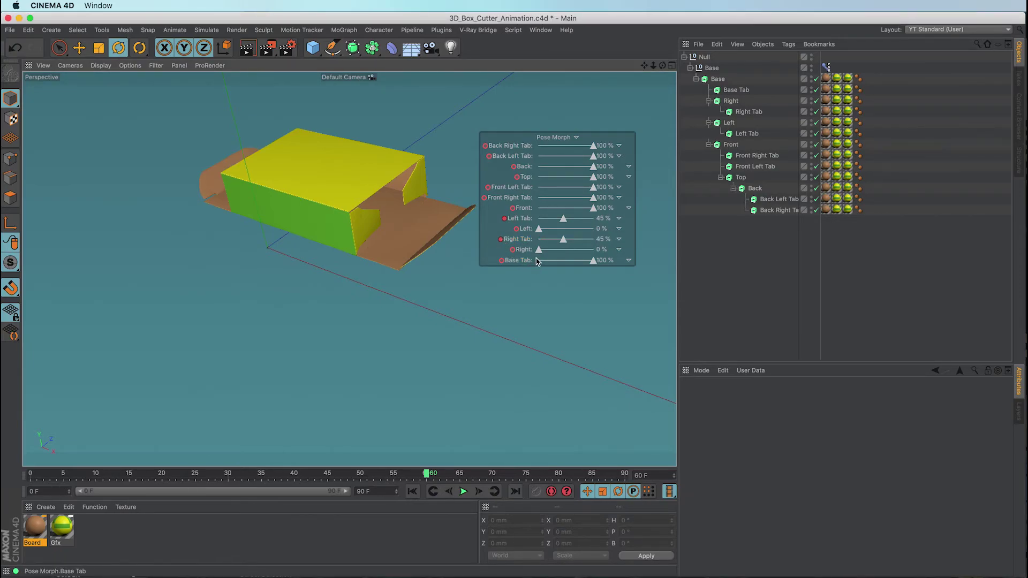
Step: Set the Right and Left poses to 45% at frame 60 and record a keyframe for each
{"action": "left_click_drag", "start_coordinate": [539, 253], "coordinate": [564, 252]}
{"action": "double_click", "coordinate": [602, 250]}
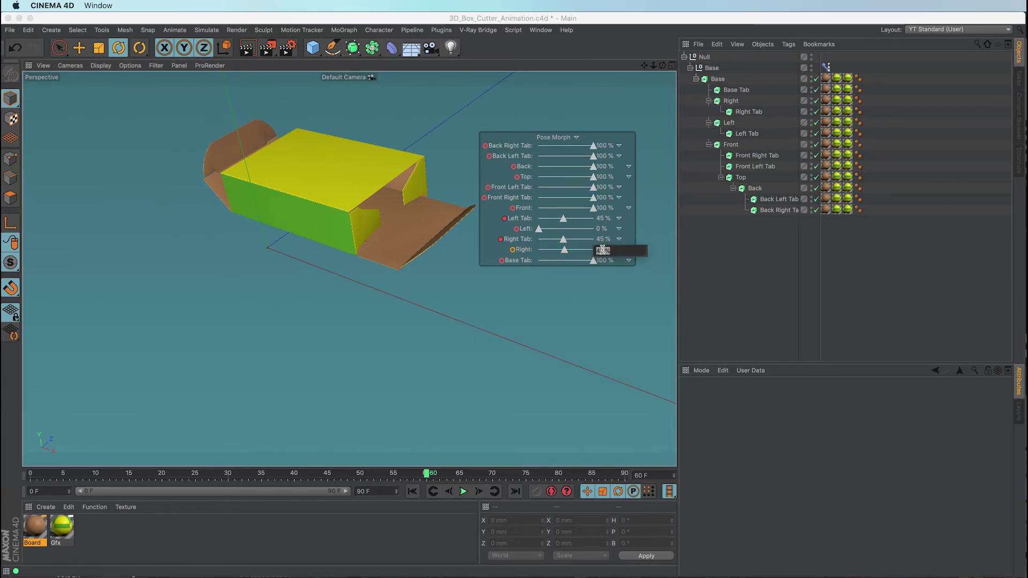
{"action": "type", "text": "45"}
{"action": "key", "text": "Return"}
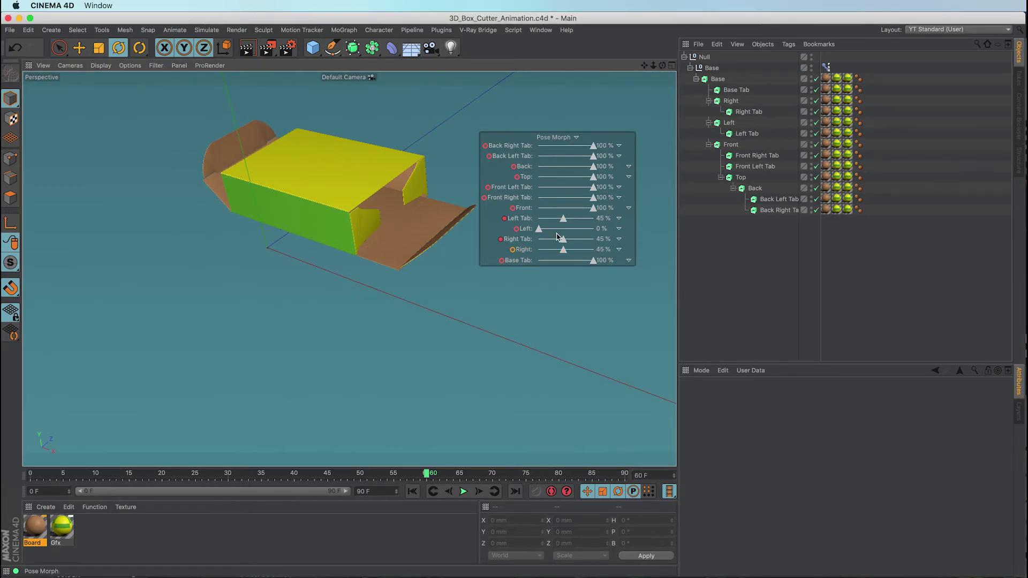
{"action": "double_click", "coordinate": [600, 229]}
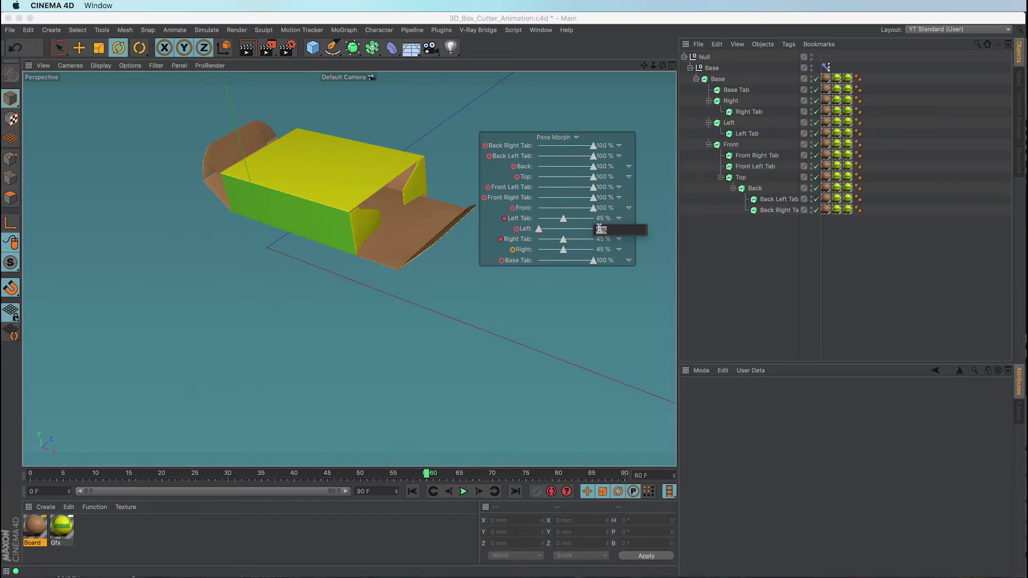
{"action": "type", "text": "45"}
{"action": "key", "text": "Return"}
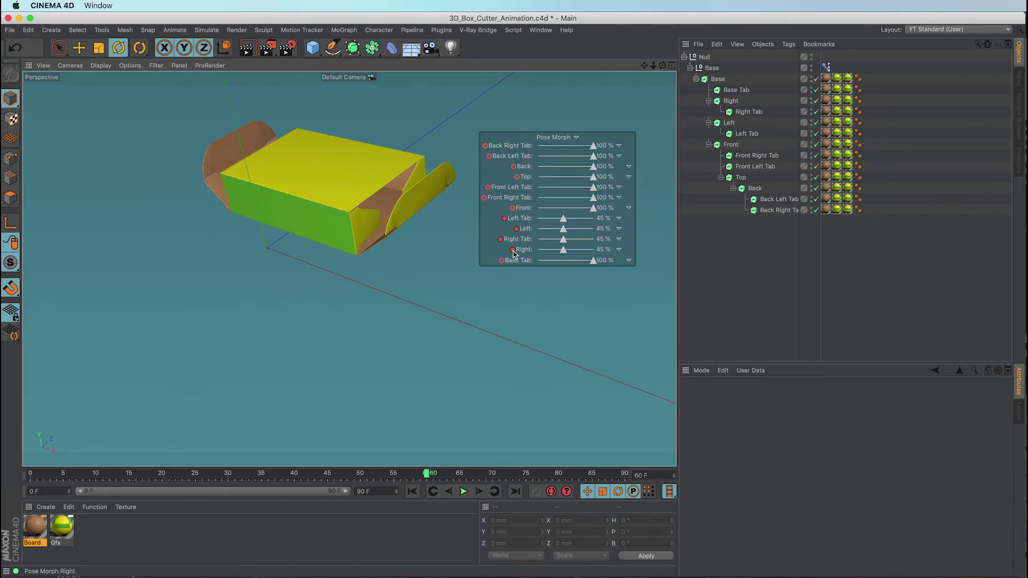
Step: Go to frame 80, set the Left Tab pose to 120% and record a keyframe for it
{"action": "left_click_drag", "start_coordinate": [427, 474], "coordinate": [558, 474]}
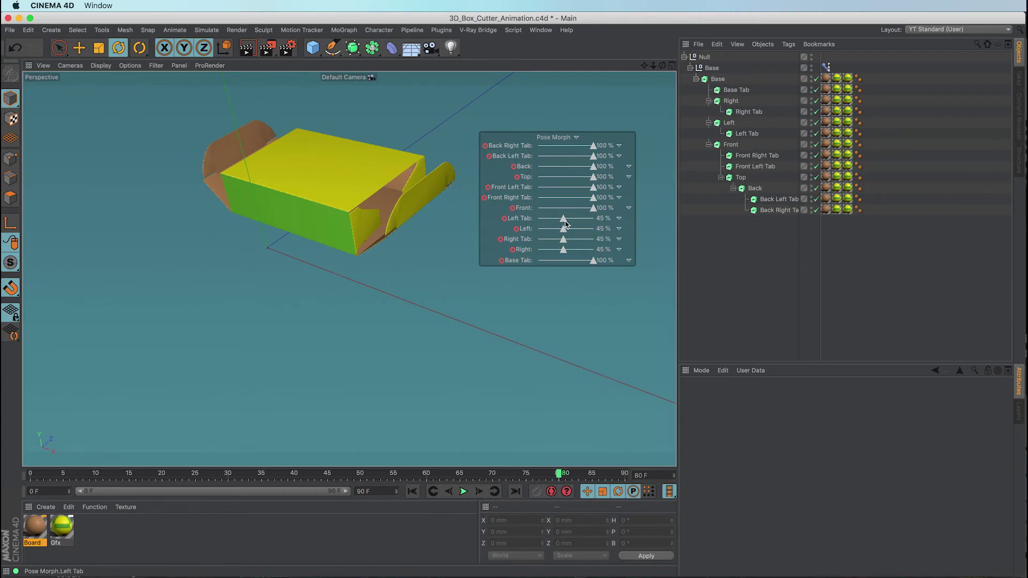
{"action": "left_click", "coordinate": [603, 223]}
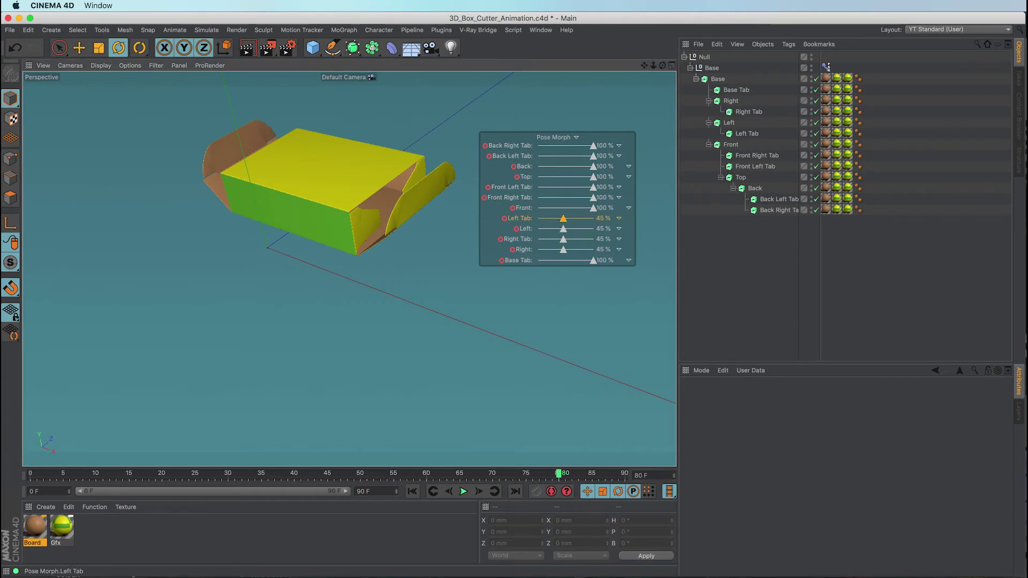
{"action": "left_click_drag", "start_coordinate": [565, 222], "coordinate": [626, 222]}
{"action": "double_click", "coordinate": [604, 219]}
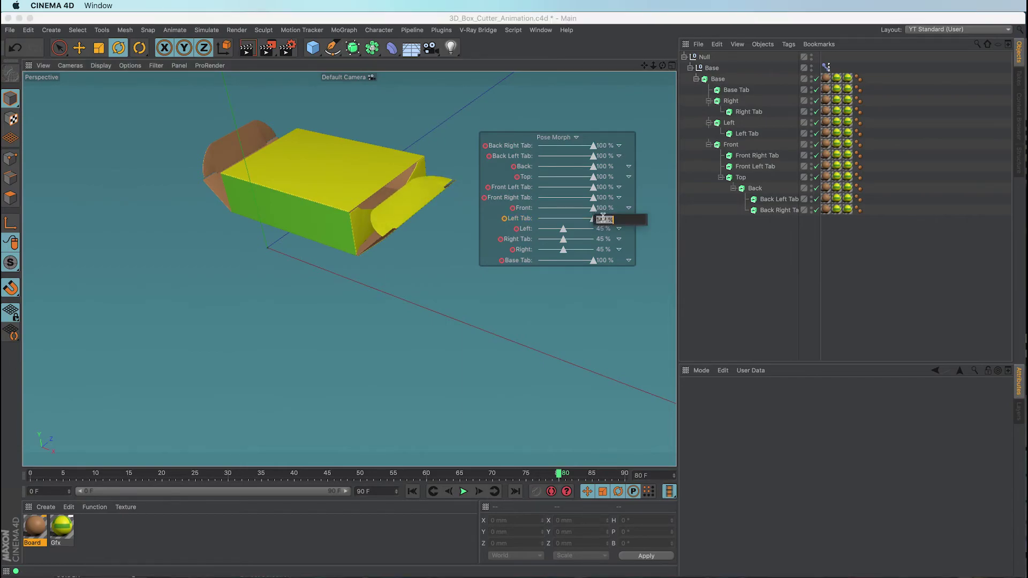
{"action": "type", "text": "120"}
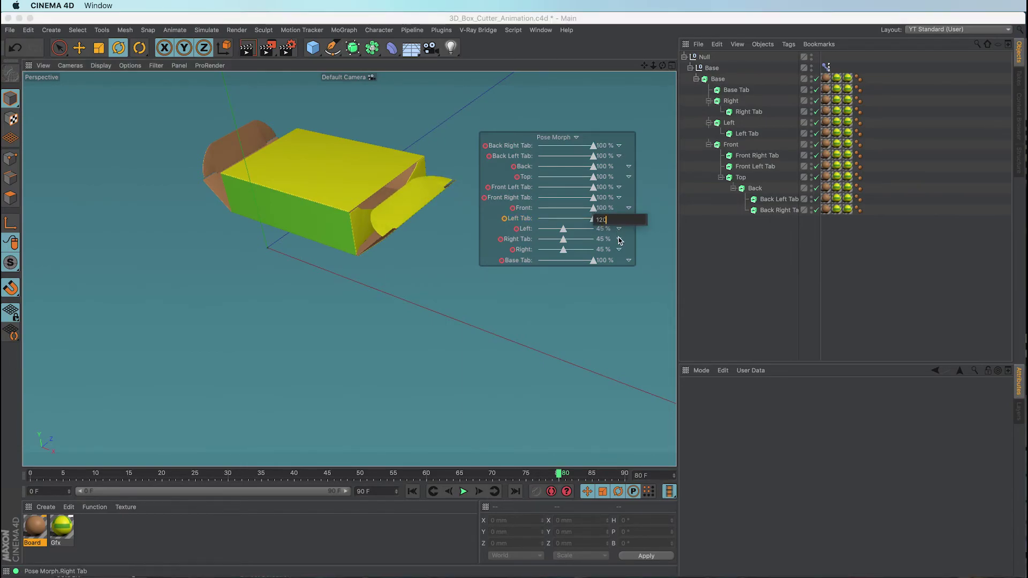
{"action": "key", "text": "Return"}
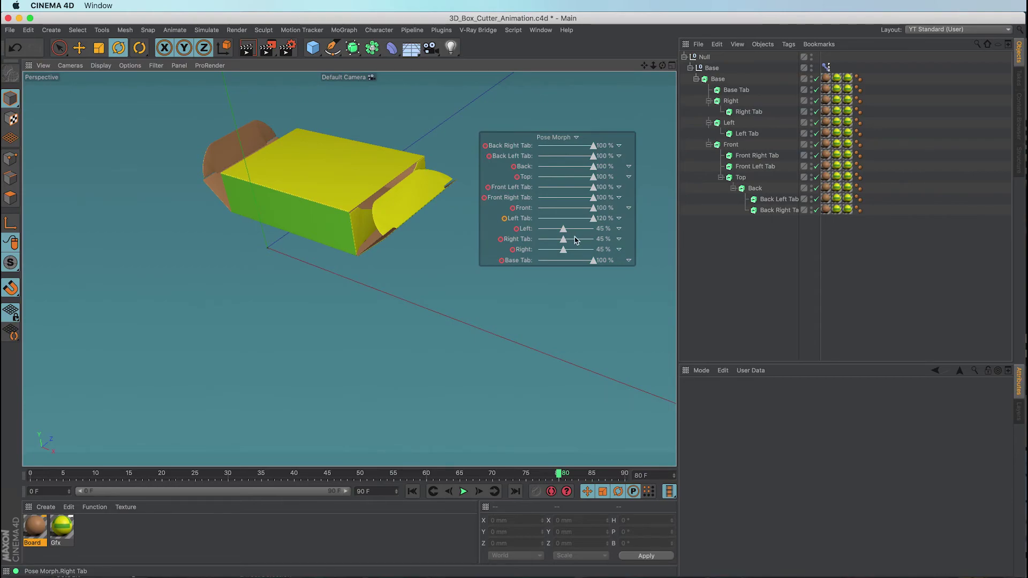
{"action": "left_click", "coordinate": [504, 218]}
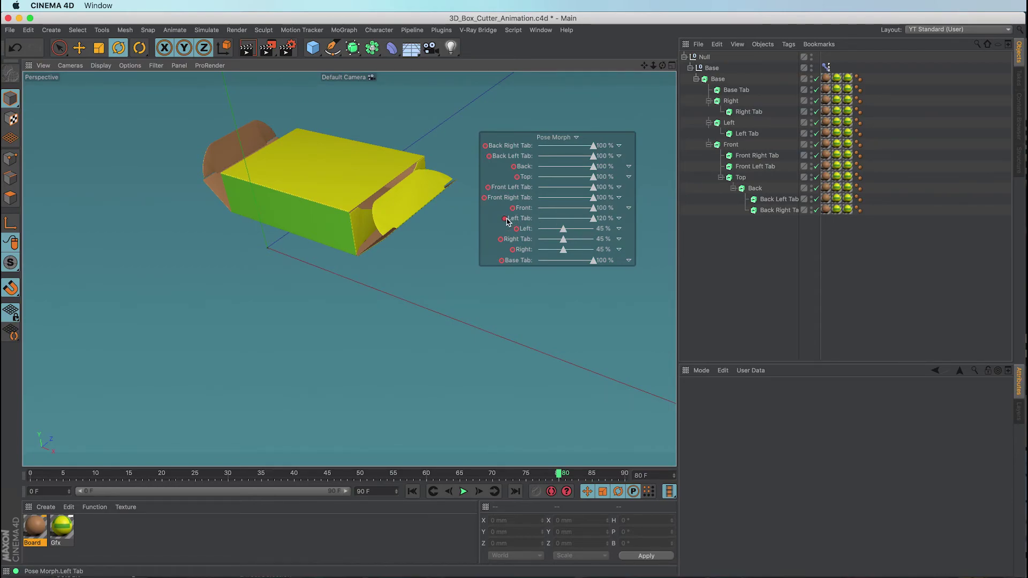
Step: Set the Right Tab pose to 120% at frame 80 and record a keyframe for it
{"action": "double_click", "coordinate": [600, 239]}
{"action": "type", "text": "12"}
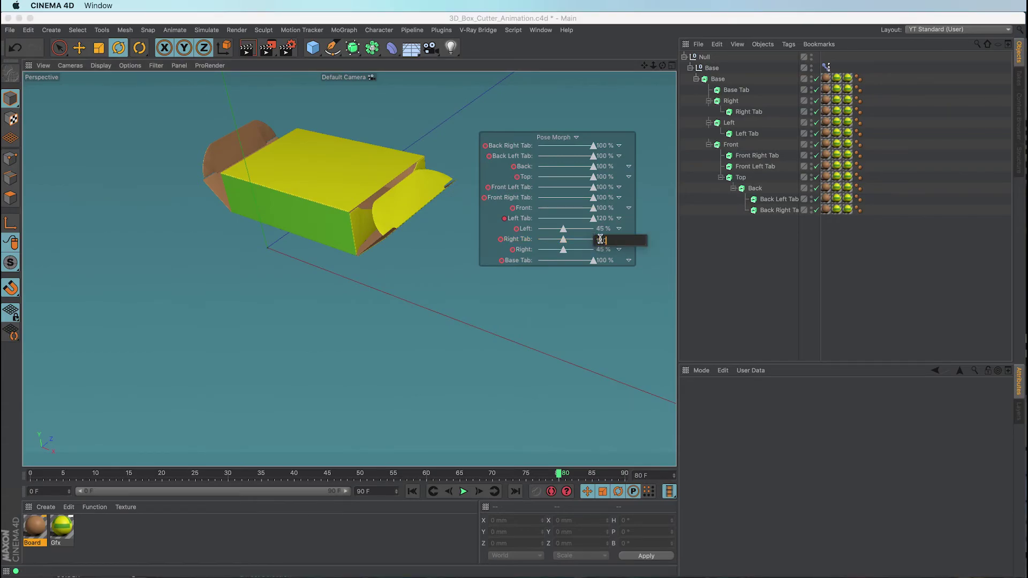
{"action": "type", "text": "0"}
{"action": "key", "text": "Return"}
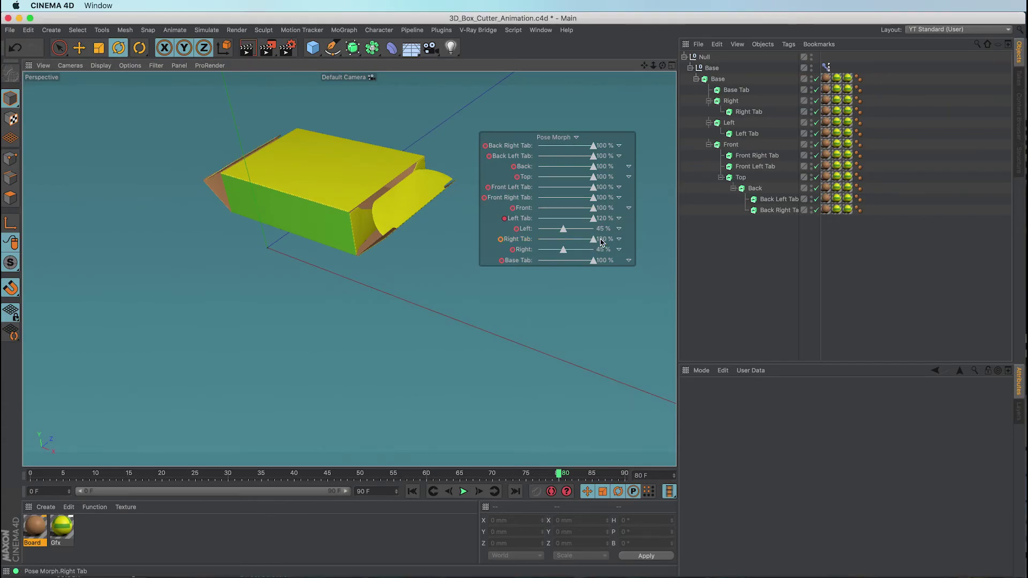
{"action": "left_click", "coordinate": [501, 239]}
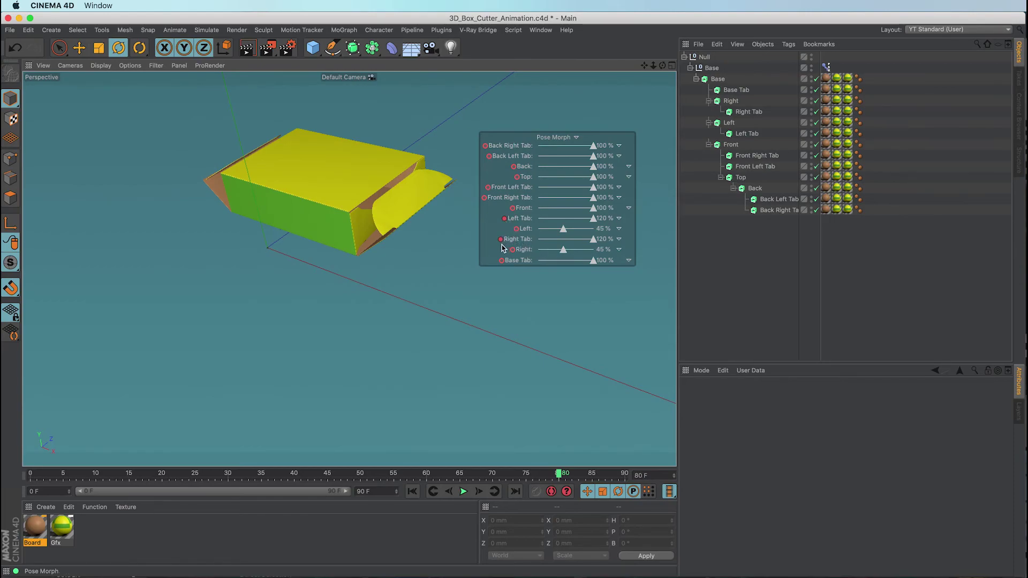
{"action": "left_click", "coordinate": [560, 474]}
{"action": "left_click_drag", "start_coordinate": [559, 475], "coordinate": [631, 475]}
{"action": "left_click_drag", "start_coordinate": [563, 229], "coordinate": [611, 231]}
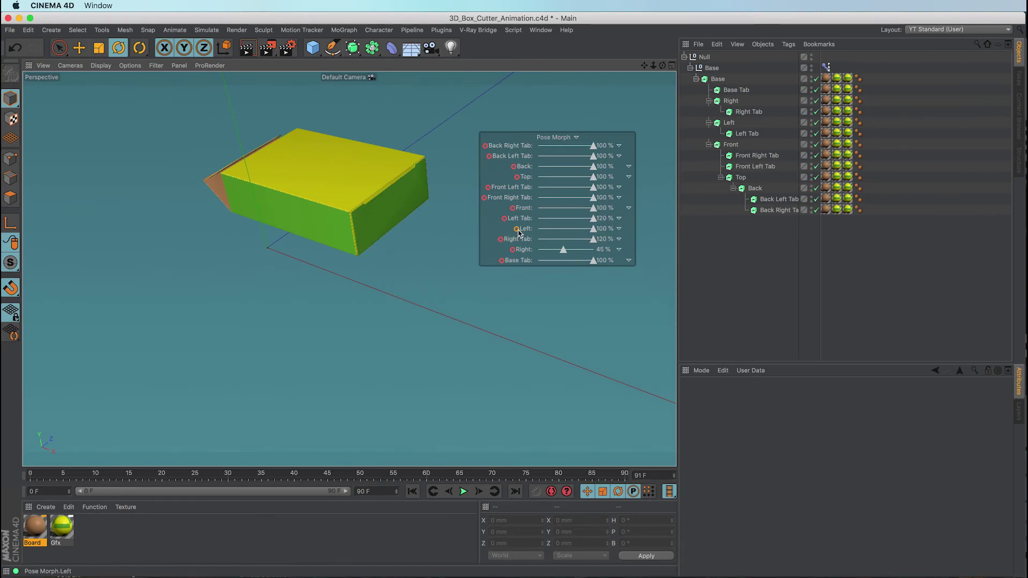
{"action": "left_click_drag", "start_coordinate": [563, 252], "coordinate": [594, 250]}
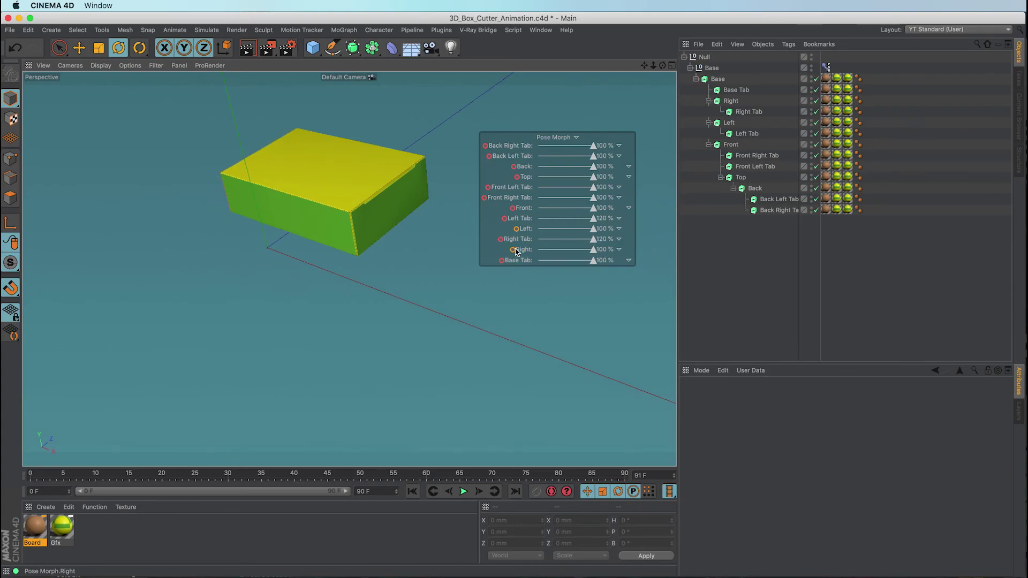
Step: Go to frame 90, set the Left, Right, Left Tab and Right Tab poses to 100% and record a keyframe for each
{"action": "left_click", "coordinate": [625, 474]}
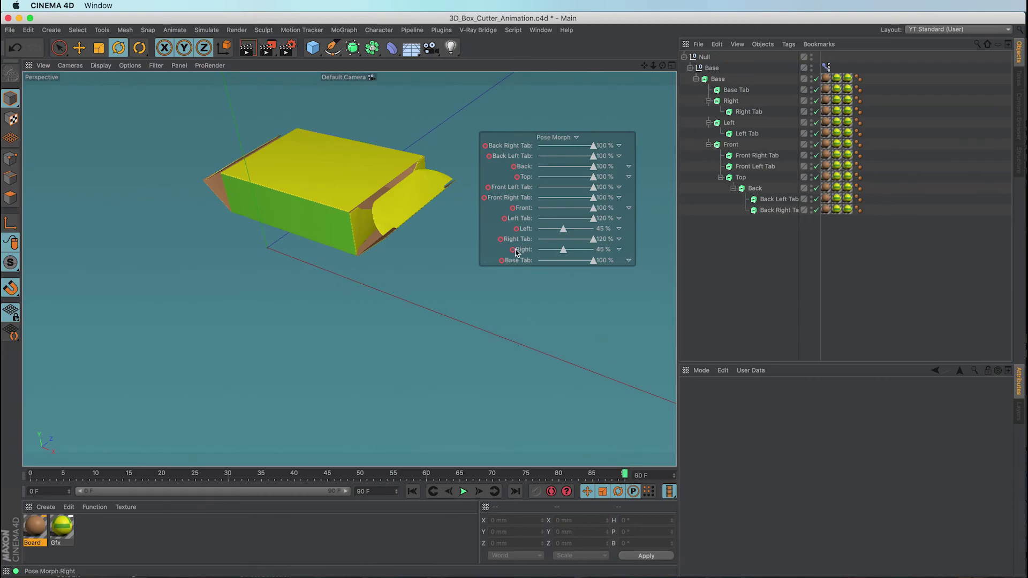
{"action": "left_click_drag", "start_coordinate": [563, 252], "coordinate": [594, 229]}
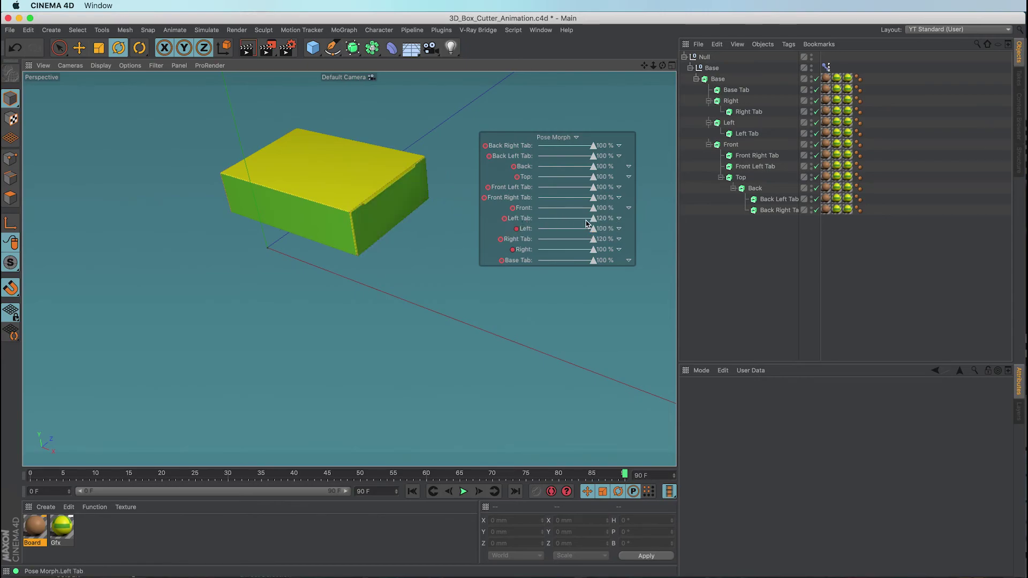
{"action": "double_click", "coordinate": [601, 219]}
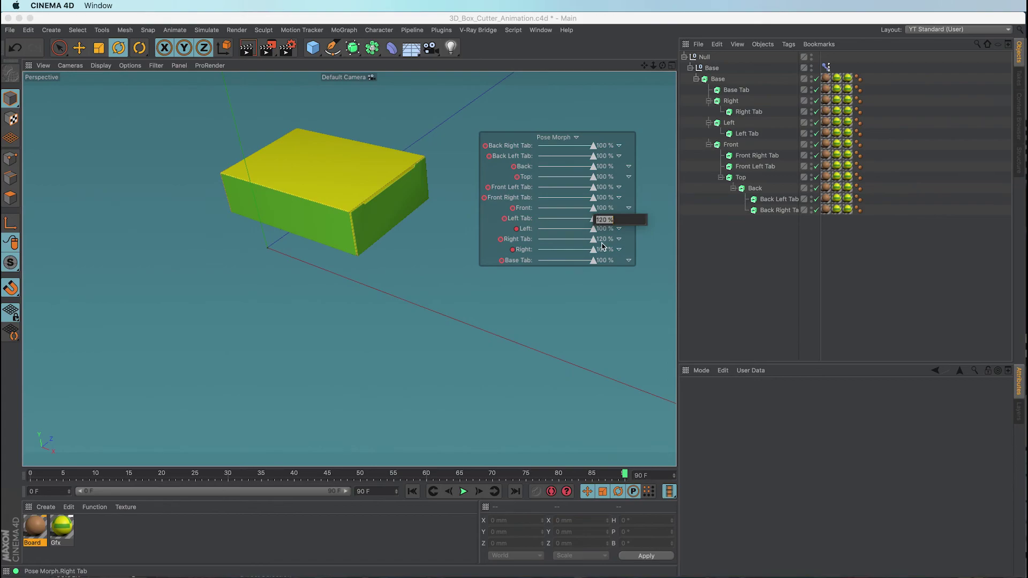
{"action": "key", "text": "Return"}
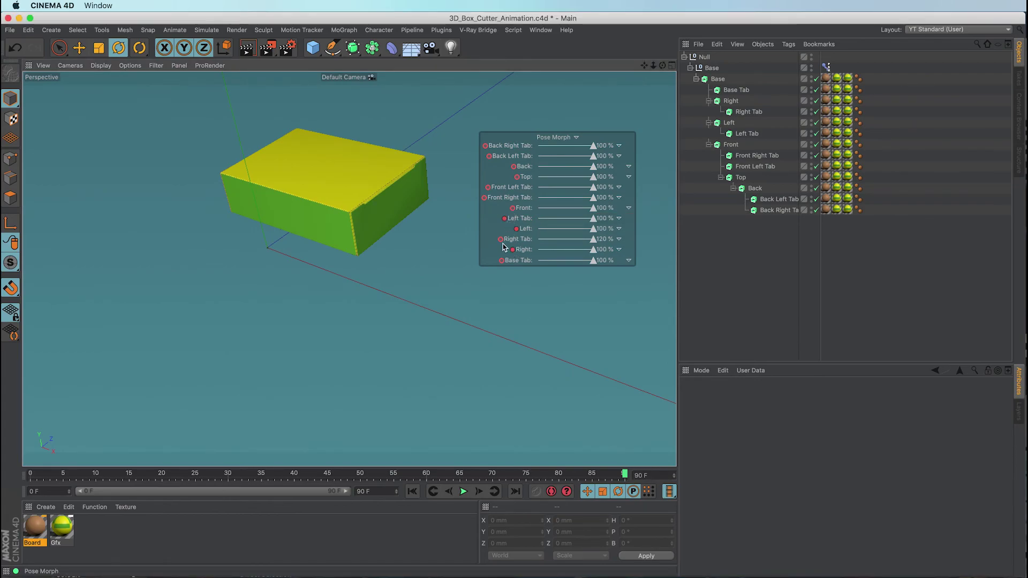
{"action": "double_click", "coordinate": [602, 241]}
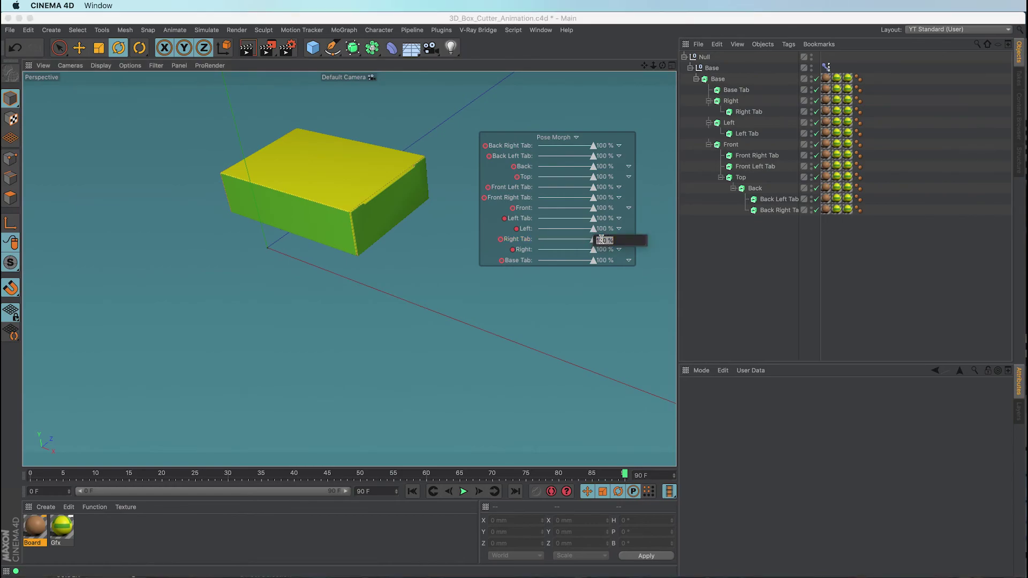
{"action": "type", "text": "100"}
{"action": "key", "text": "Return"}
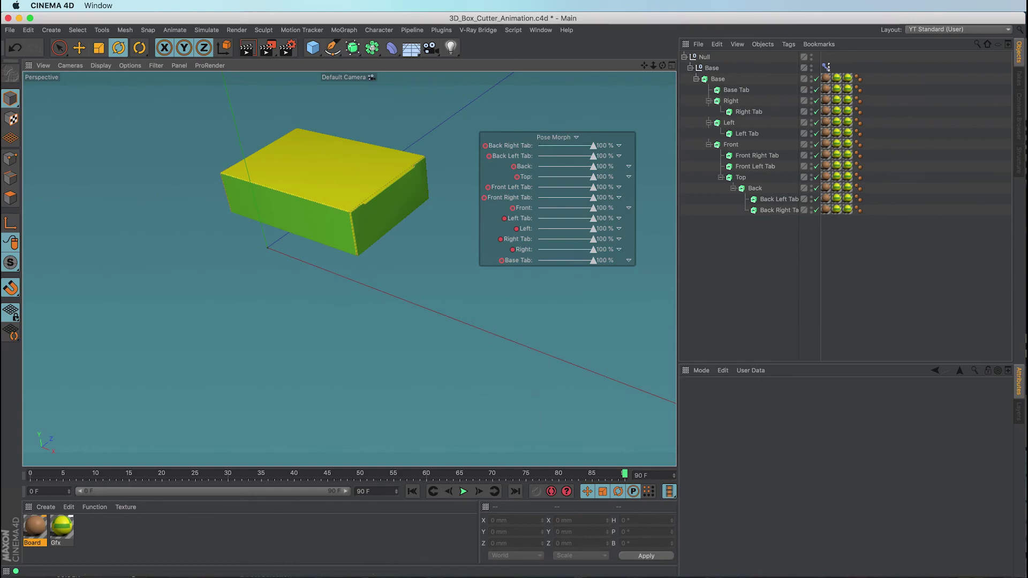
Step: Try to turn off the Always display option of the Pose Morph HUD, selecting and deselecting the tag to check
{"action": "left_click_drag", "start_coordinate": [625, 476], "coordinate": [688, 475]}
{"action": "scroll", "coordinate": [693, 475], "scroll_direction": "up", "scroll_amount": 5}
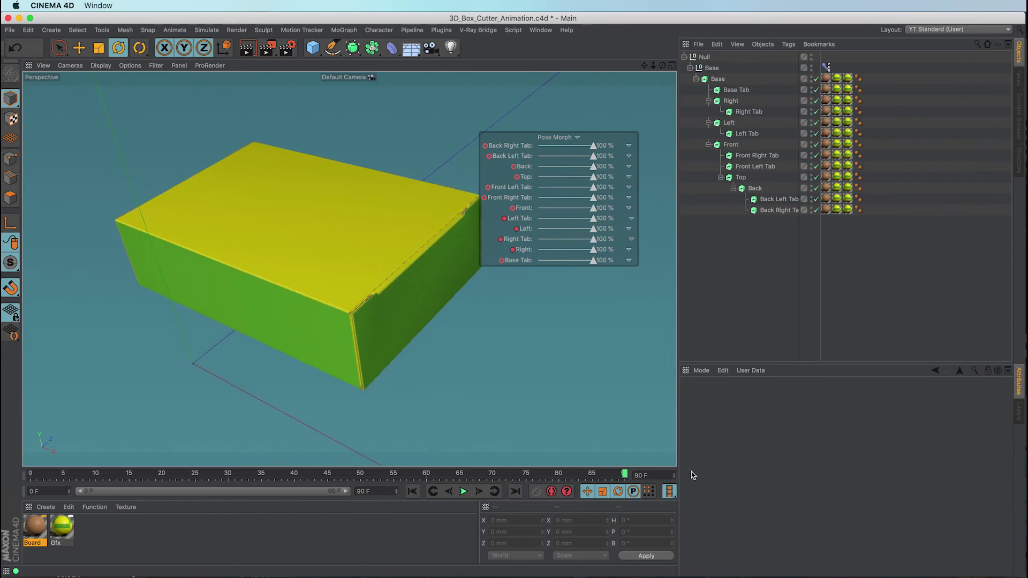
{"action": "right_click", "coordinate": [560, 137]}
{"action": "mouse_move", "coordinate": [570, 146]}
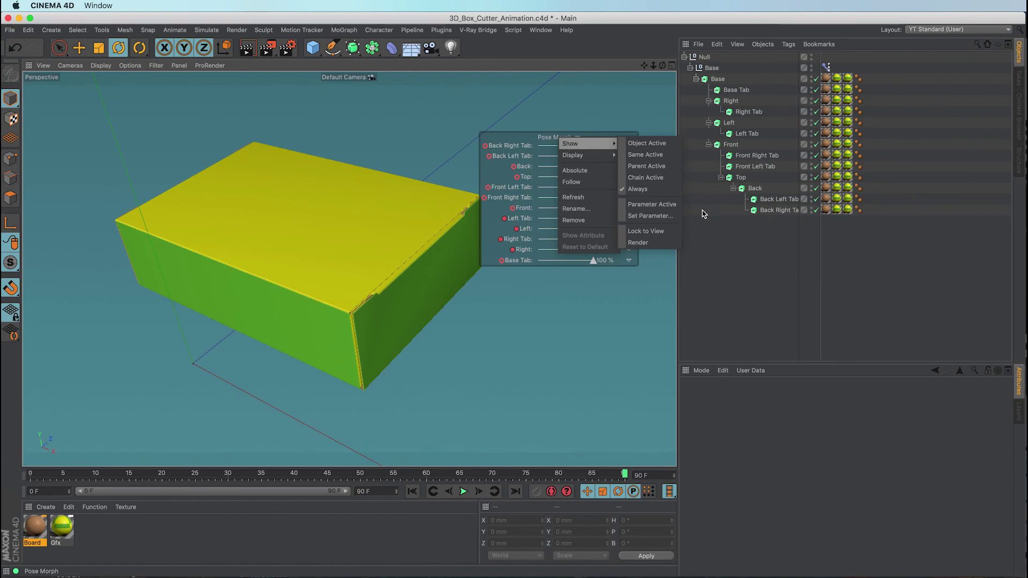
{"action": "left_click", "coordinate": [637, 190]}
{"action": "left_click", "coordinate": [741, 239]}
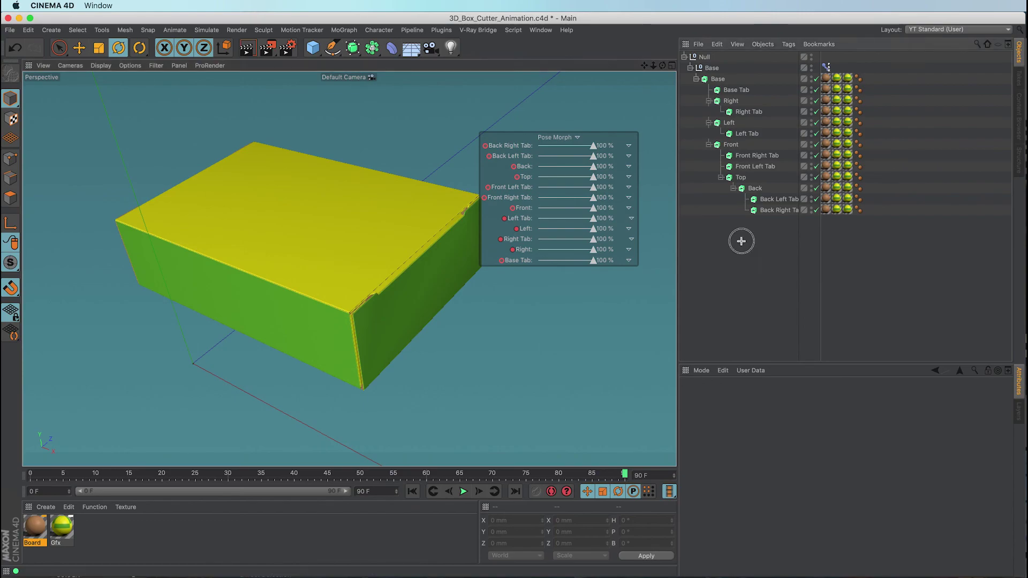
{"action": "left_click", "coordinate": [828, 68]}
{"action": "left_click", "coordinate": [737, 253]}
Step: Set the Pose Morph HUD to show only when Object Active, and test it by selecting and deselecting the Pose Morph tag
{"action": "right_click", "coordinate": [593, 141]}
{"action": "mouse_move", "coordinate": [599, 145]}
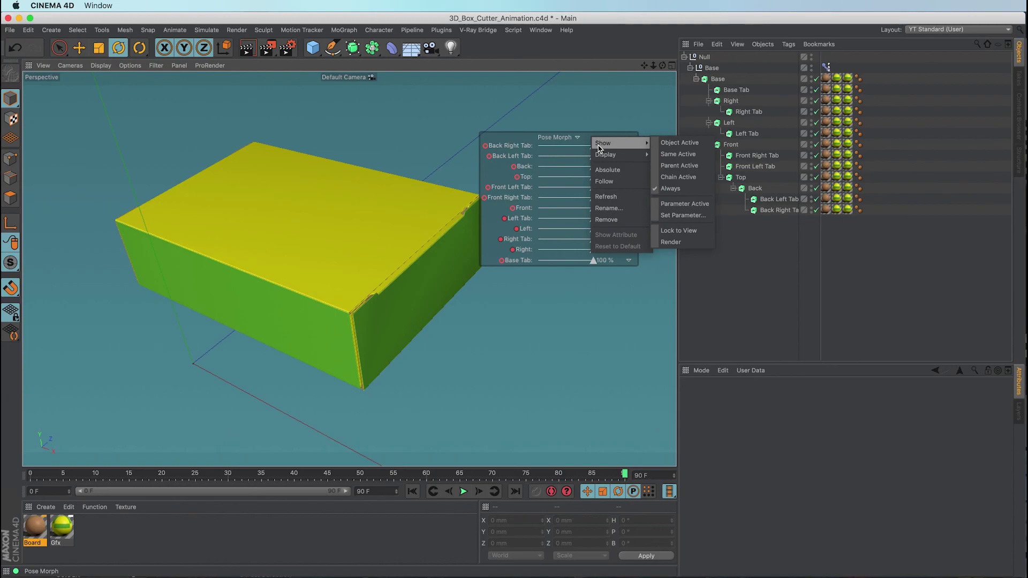
{"action": "left_click", "coordinate": [675, 143]}
{"action": "left_click", "coordinate": [827, 67]}
{"action": "left_click", "coordinate": [774, 248]}
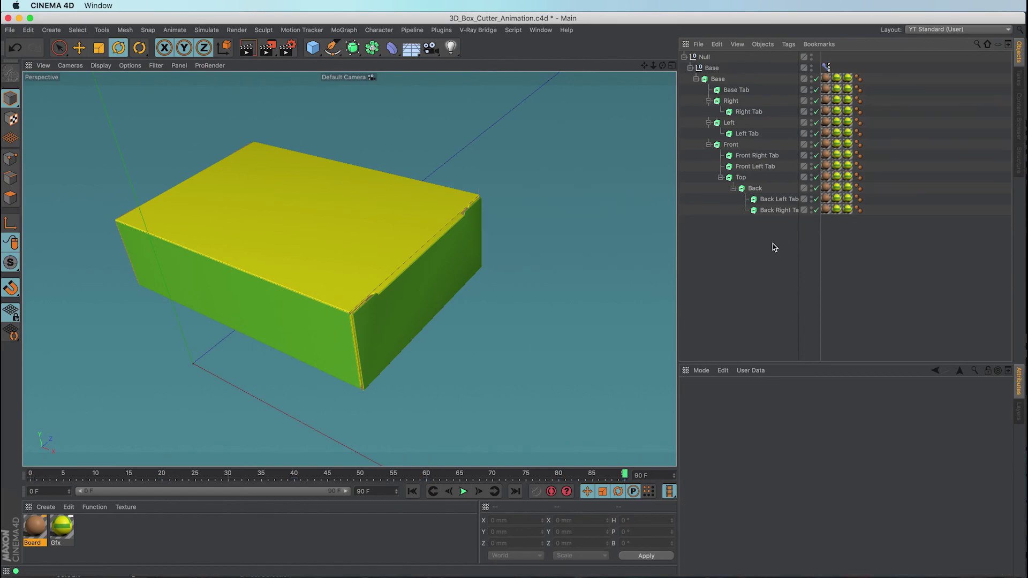
{"action": "left_click", "coordinate": [826, 67]}
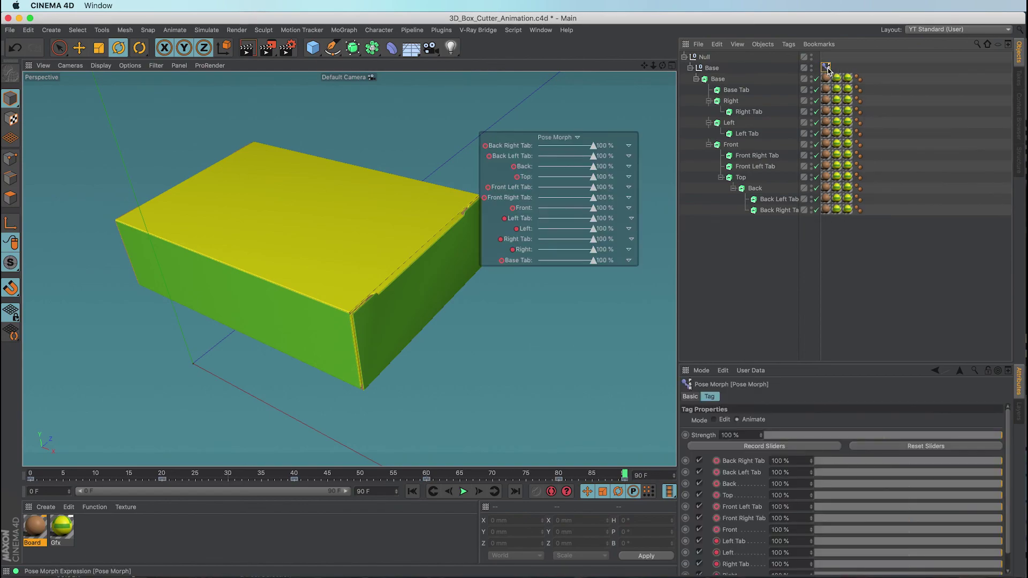
{"action": "left_click", "coordinate": [719, 259]}
Step: Scrub the timeline near frame 90 to review the box folding animation
{"action": "left_click_drag", "start_coordinate": [590, 259], "coordinate": [592, 261], "text": "alt"}
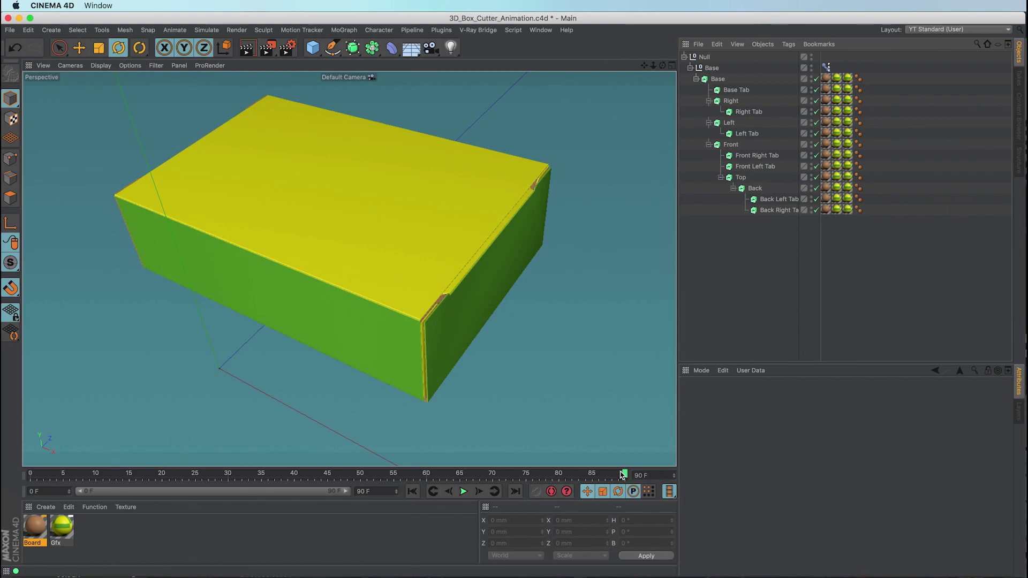
{"action": "mouse_move", "coordinate": [626, 477]}
{"action": "left_mouse_down"}
{"action": "mouse_move", "coordinate": [459, 471]}
{"action": "mouse_move", "coordinate": [187, 429]}
{"action": "mouse_move", "coordinate": [41, 429]}
{"action": "mouse_move", "coordinate": [624, 473]}
{"action": "left_mouse_up"}
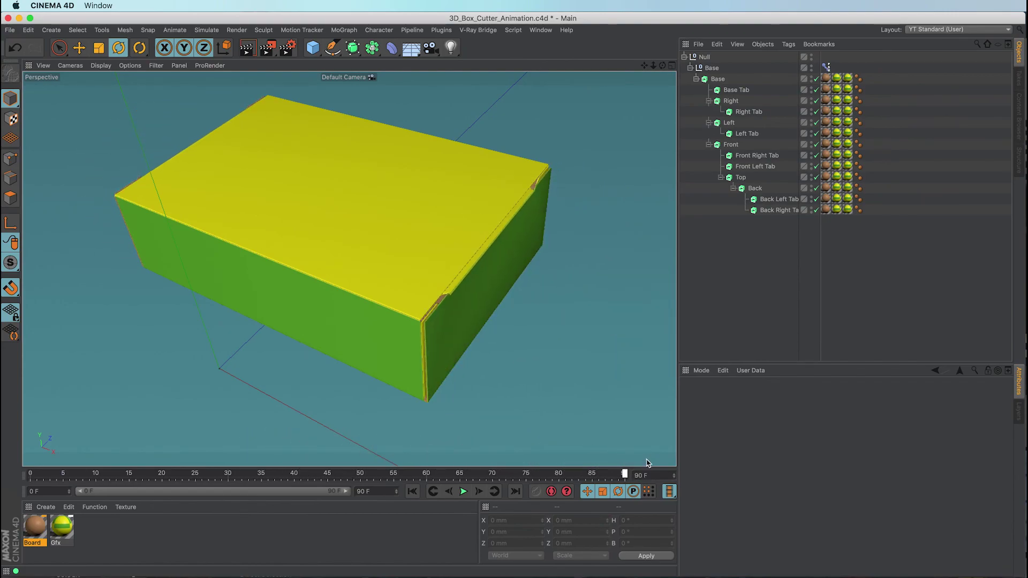